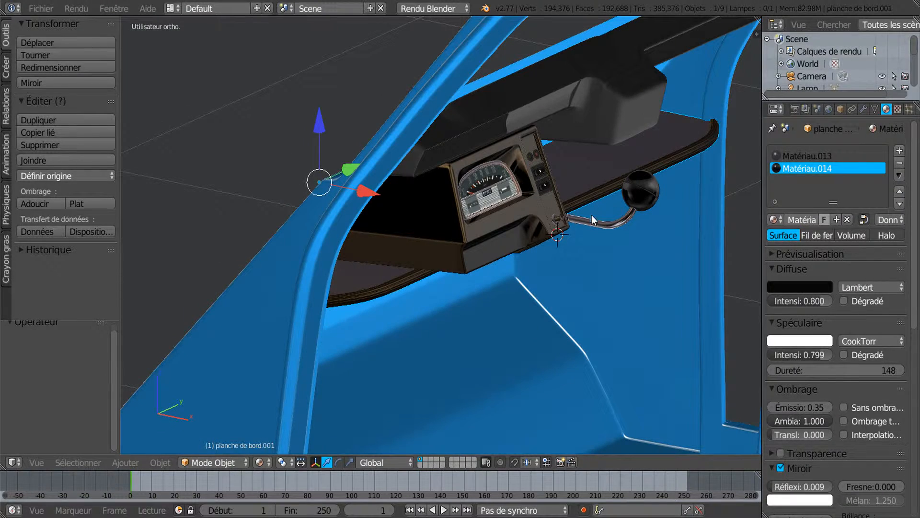
Step: Move the dashboard shelf (planche de bord.001) about -0.176 along the X axis, out through the front of the car body
{"action": "mouse_move", "coordinate": [603, 225]}
{"action": "middle_mouse_down"}
{"action": "mouse_move", "coordinate": [597, 214]}
{"action": "mouse_move", "coordinate": [596, 229]}
{"action": "mouse_move", "coordinate": [657, 205]}
{"action": "mouse_move", "coordinate": [615, 197]}
{"action": "mouse_move", "coordinate": [625, 235]}
{"action": "mouse_move", "coordinate": [620, 223]}
{"action": "middle_mouse_up"}
{"action": "scroll", "coordinate": [597, 229], "scroll_direction": "up", "scroll_amount": 2}
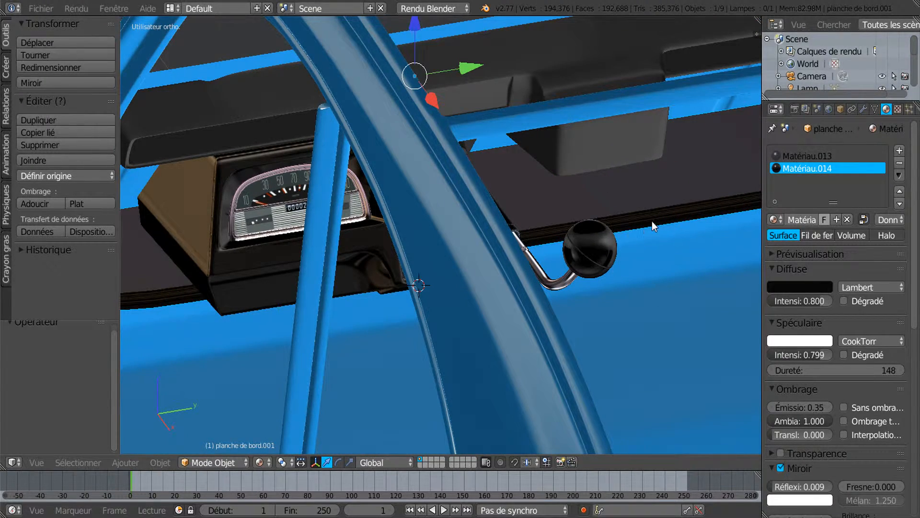
{"action": "middle_click_drag", "start_coordinate": [643, 225], "coordinate": [269, 298]}
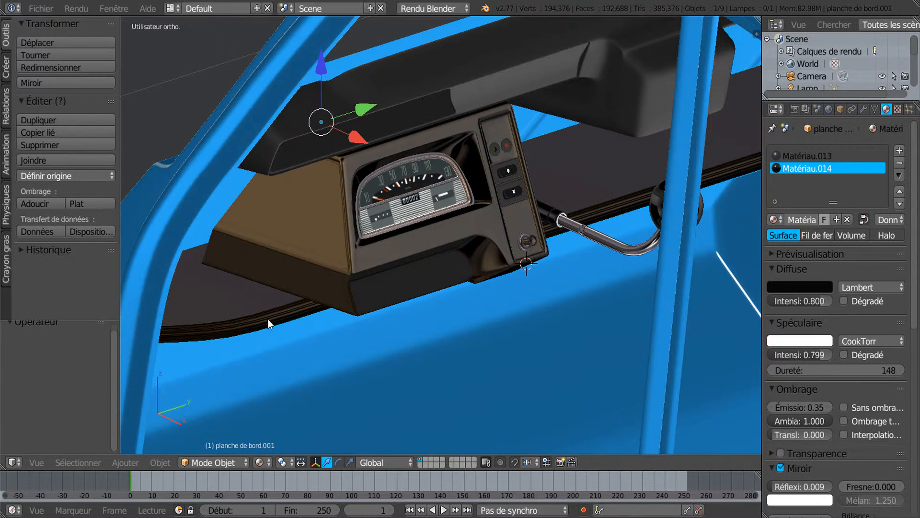
{"action": "scroll", "coordinate": [268, 318], "scroll_direction": "down", "scroll_amount": 1}
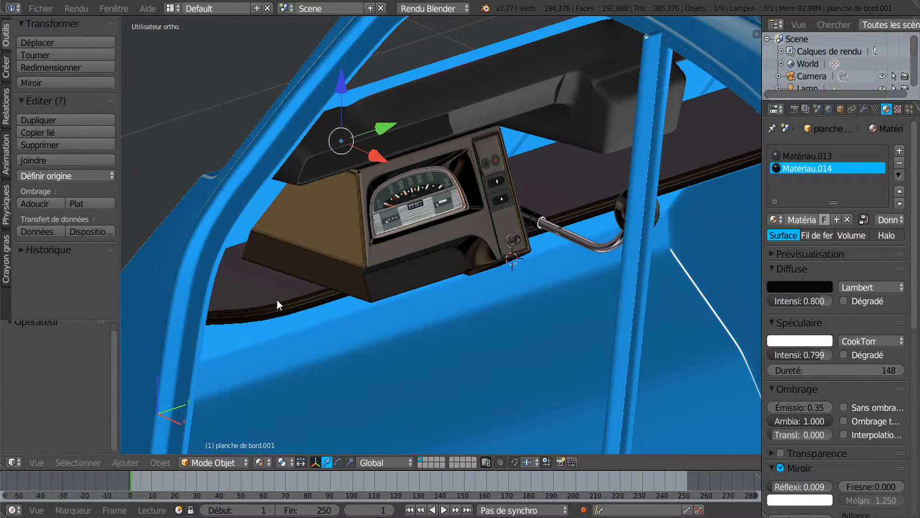
{"action": "right_click", "coordinate": [277, 299]}
{"action": "mouse_move", "coordinate": [315, 330]}
{"action": "middle_mouse_down"}
{"action": "mouse_move", "coordinate": [350, 320]}
{"action": "mouse_move", "coordinate": [326, 342]}
{"action": "middle_mouse_up"}
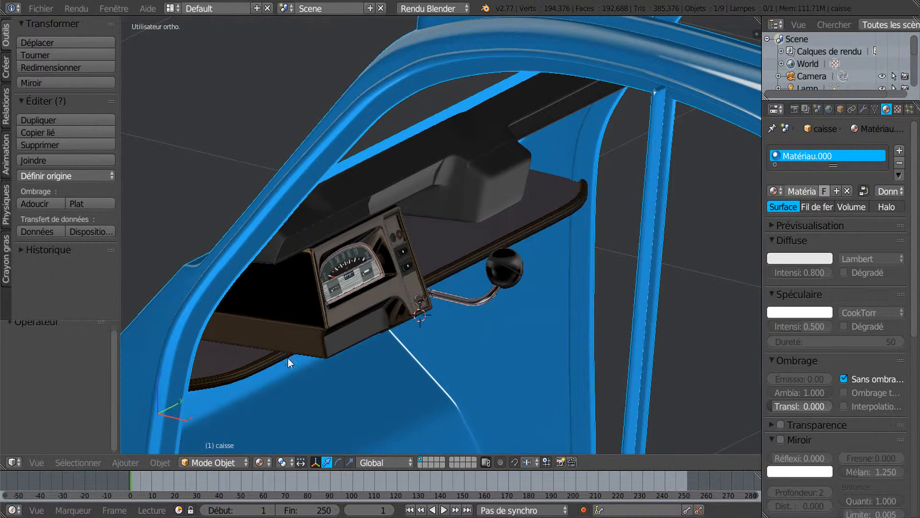
{"action": "right_click", "coordinate": [257, 365]}
{"action": "middle_click_drag", "start_coordinate": [188, 246], "coordinate": [365, 280]}
{"action": "key", "text": "g"}
{"action": "key", "text": "x"}
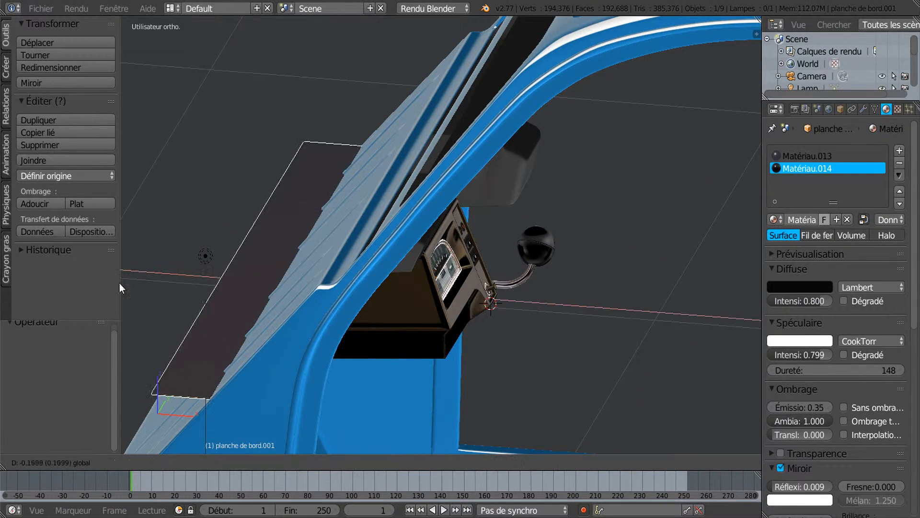
{"action": "left_click", "coordinate": [137, 280]}
Step: Shift the dashboard shelf further along X by about -0.131 and -0.058 to clear the front panel
{"action": "scroll", "coordinate": [821, 285], "scroll_direction": "down", "scroll_amount": 2}
{"action": "scroll", "coordinate": [490, 321], "scroll_direction": "down", "scroll_amount": 2}
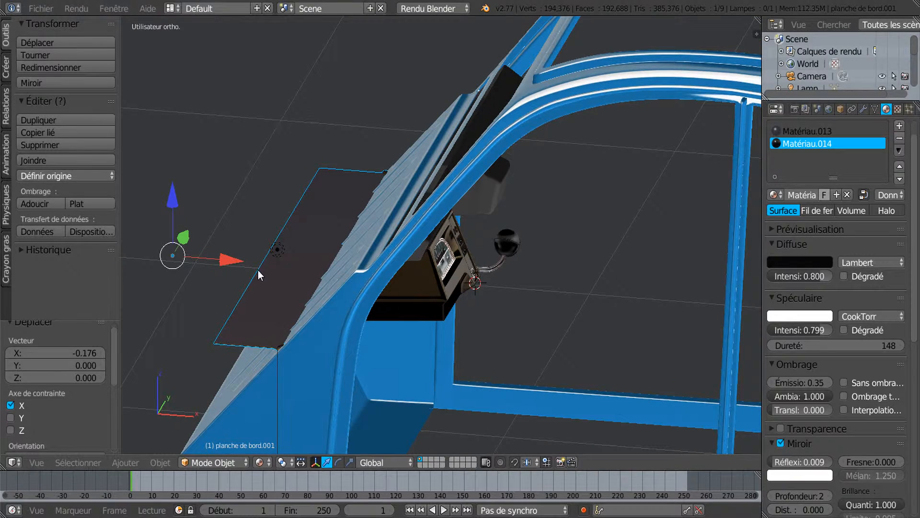
{"action": "left_click_drag", "start_coordinate": [226, 263], "coordinate": [183, 271]}
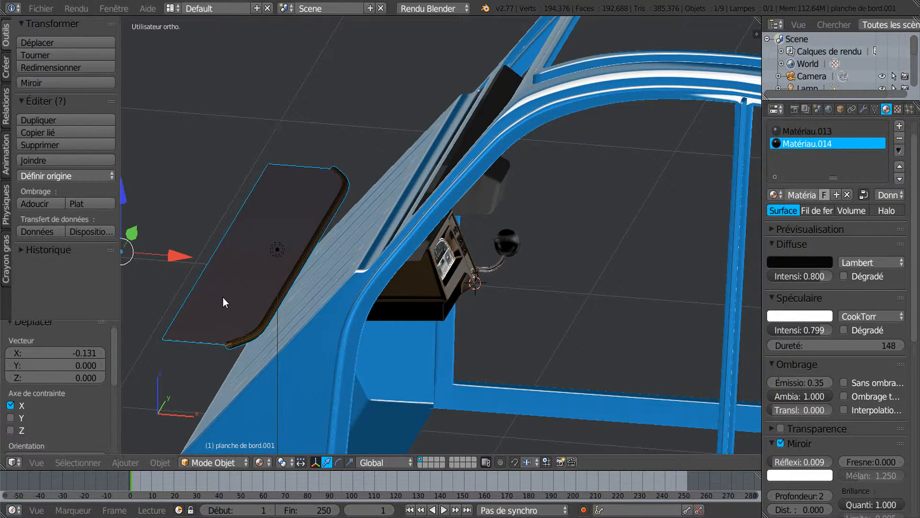
{"action": "middle_click_drag", "start_coordinate": [266, 314], "coordinate": [488, 296]}
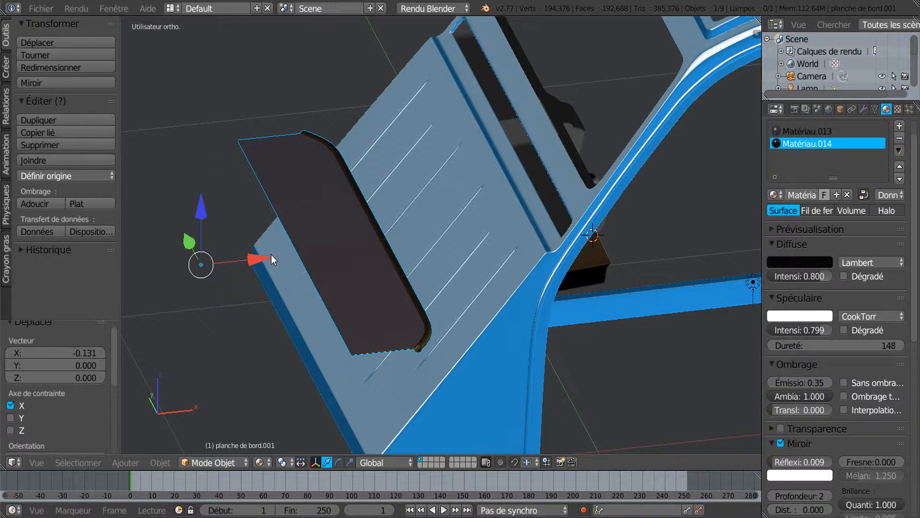
{"action": "left_click_drag", "start_coordinate": [257, 259], "coordinate": [231, 260]}
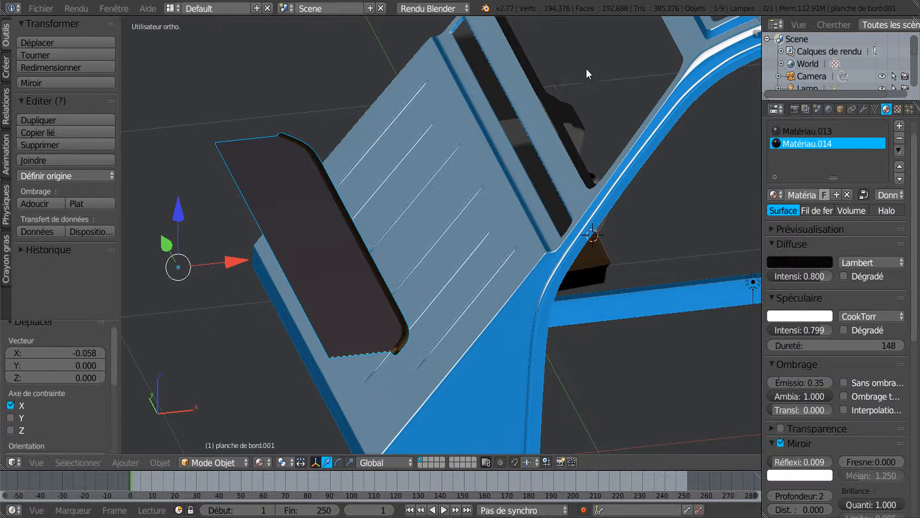
Step: Make the shelf's black material Matériau.014 shadeless
{"action": "mouse_move", "coordinate": [523, 229]}
{"action": "middle_mouse_down"}
{"action": "mouse_move", "coordinate": [478, 251]}
{"action": "mouse_move", "coordinate": [511, 217]}
{"action": "middle_mouse_up"}
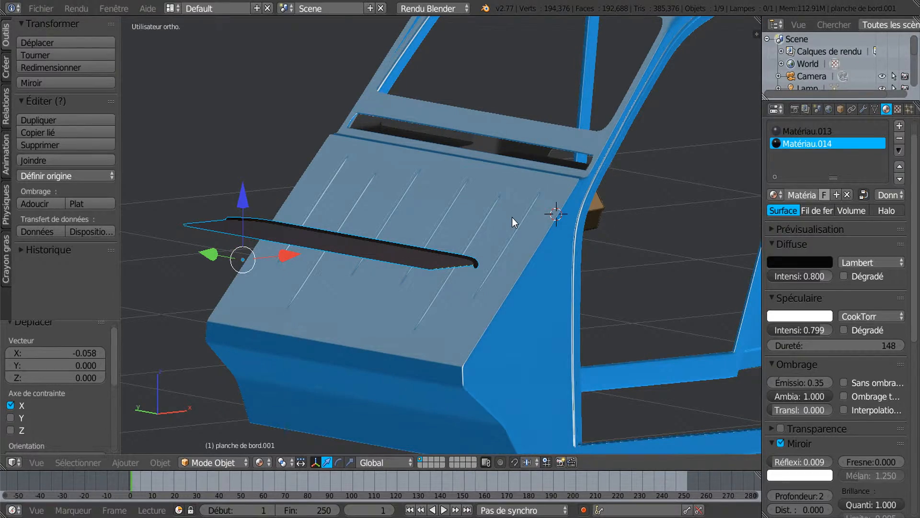
{"action": "middle_click_drag", "start_coordinate": [515, 257], "coordinate": [664, 223]}
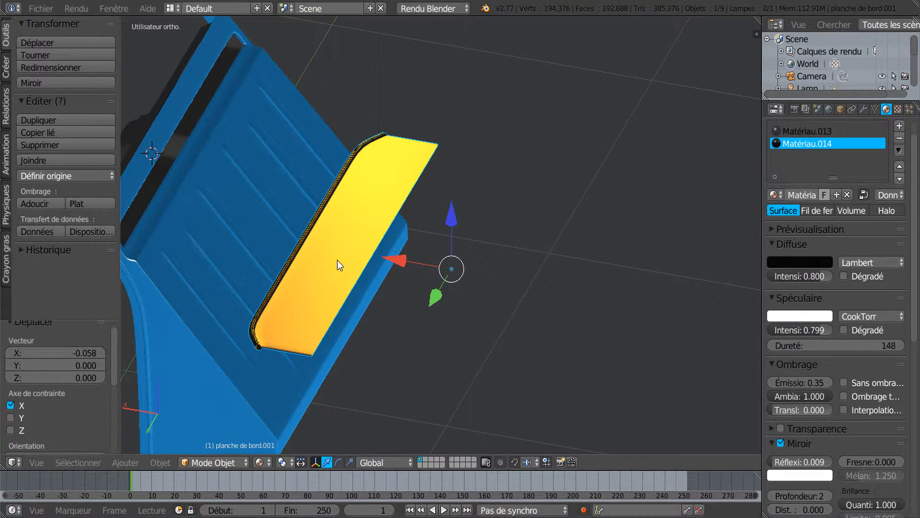
{"action": "scroll", "coordinate": [915, 325], "scroll_direction": "down", "scroll_amount": 5}
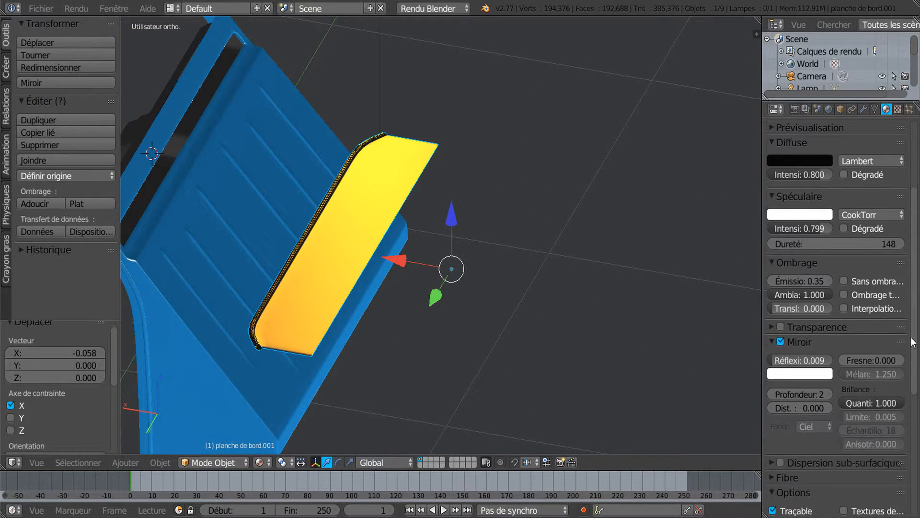
{"action": "left_click", "coordinate": [844, 281]}
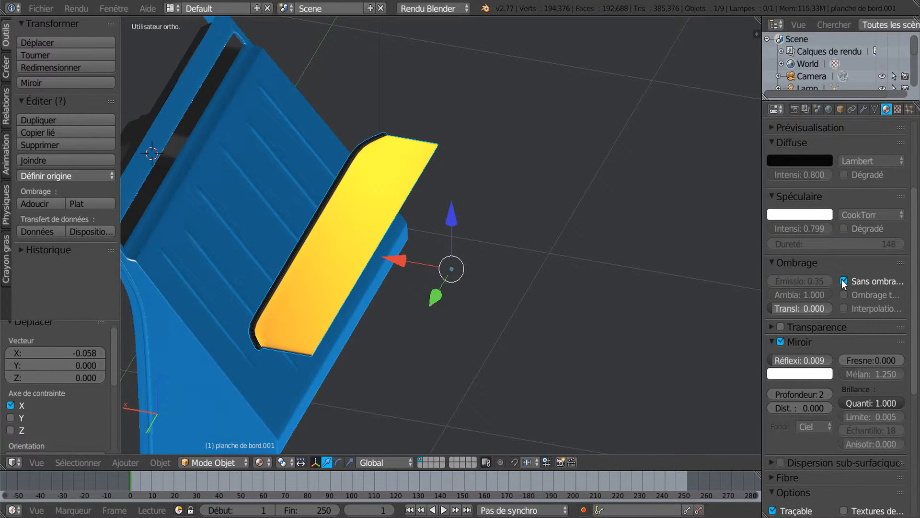
{"action": "left_click", "coordinate": [844, 281]}
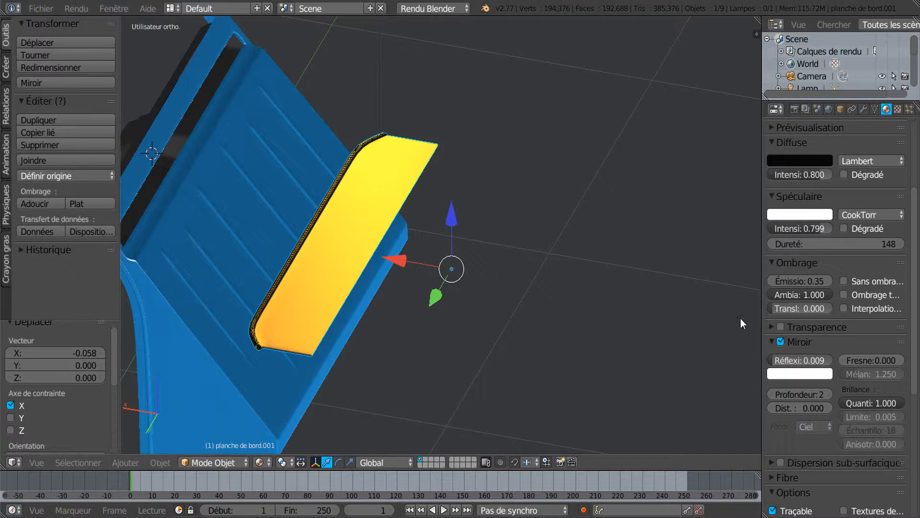
{"action": "left_click", "coordinate": [844, 281]}
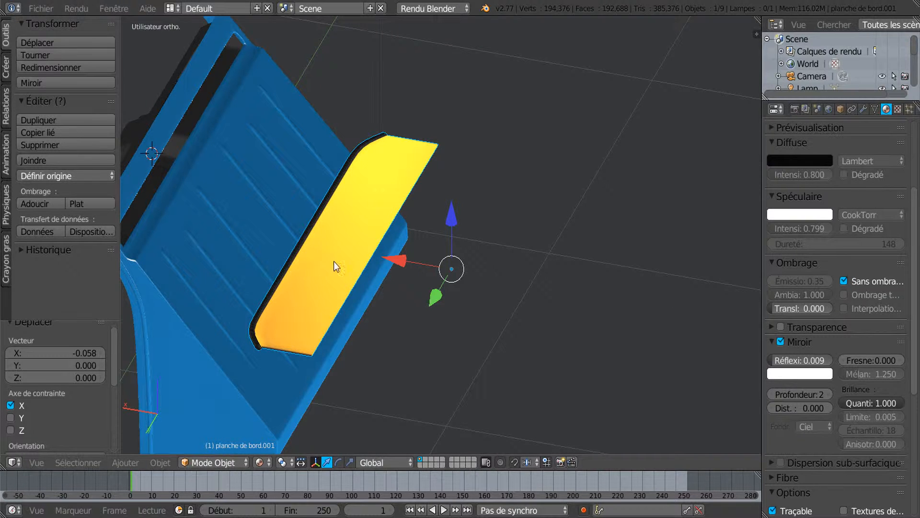
Step: Make the shelf's dark material Matériau.013 shadeless while in Edit Mode, and return to Object Mode
{"action": "key", "text": "Tab"}
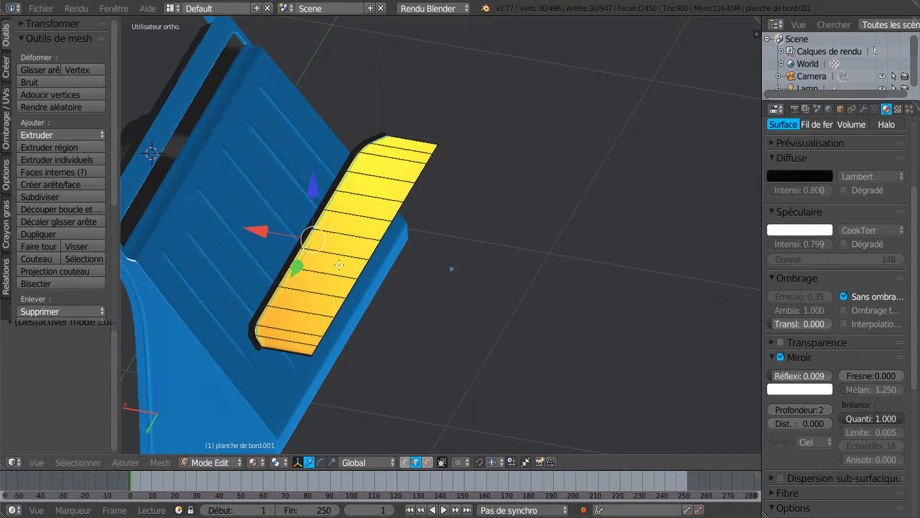
{"action": "right_click", "coordinate": [341, 262]}
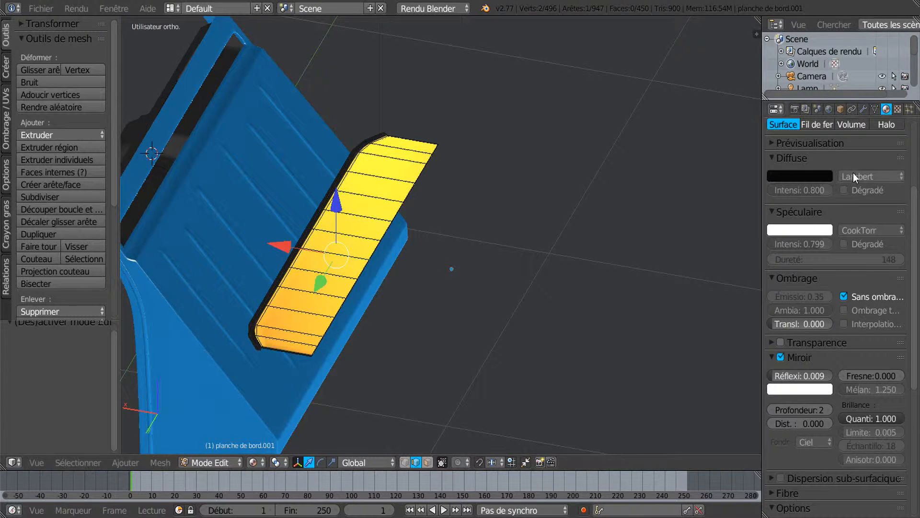
{"action": "scroll", "coordinate": [853, 172], "scroll_direction": "up", "scroll_amount": 5}
{"action": "left_click", "coordinate": [783, 128]}
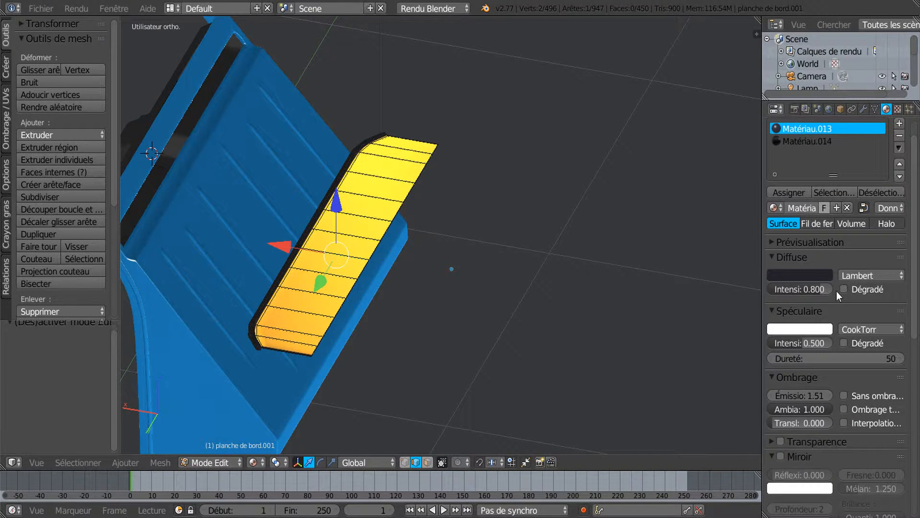
{"action": "left_click", "coordinate": [843, 396]}
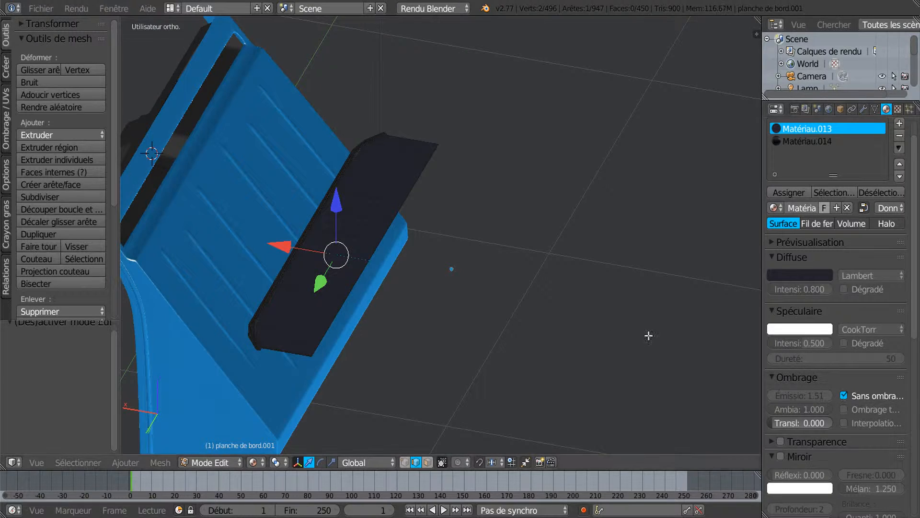
{"action": "middle_click_drag", "start_coordinate": [647, 335], "coordinate": [524, 334]}
{"action": "key", "text": "Tab"}
Step: Add a cylinder mesh with 32 vertices, radius 1 and depth 2 at the 3D cursor in the left orthographic view
{"action": "mouse_move", "coordinate": [447, 298]}
{"action": "middle_mouse_down"}
{"action": "mouse_move", "coordinate": [493, 262]}
{"action": "mouse_move", "coordinate": [436, 284]}
{"action": "mouse_move", "coordinate": [444, 287]}
{"action": "middle_mouse_up"}
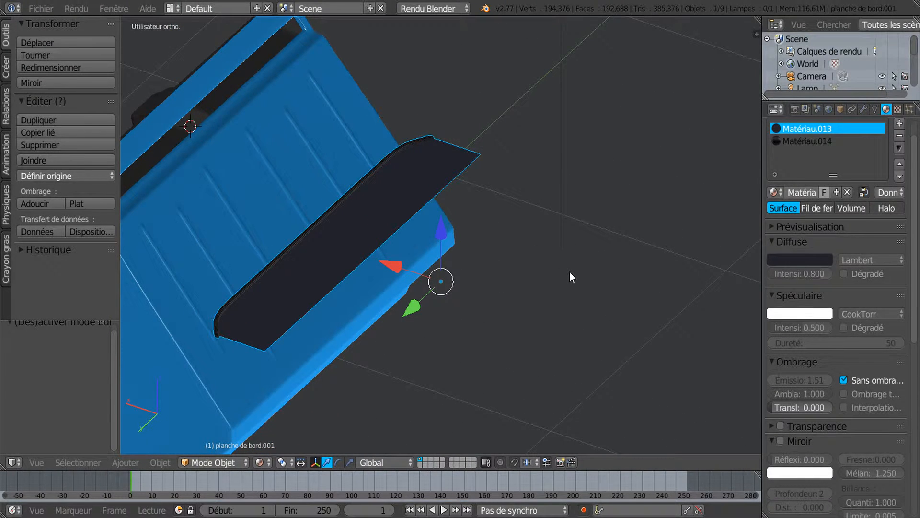
{"action": "middle_click_drag", "start_coordinate": [559, 278], "coordinate": [541, 292]}
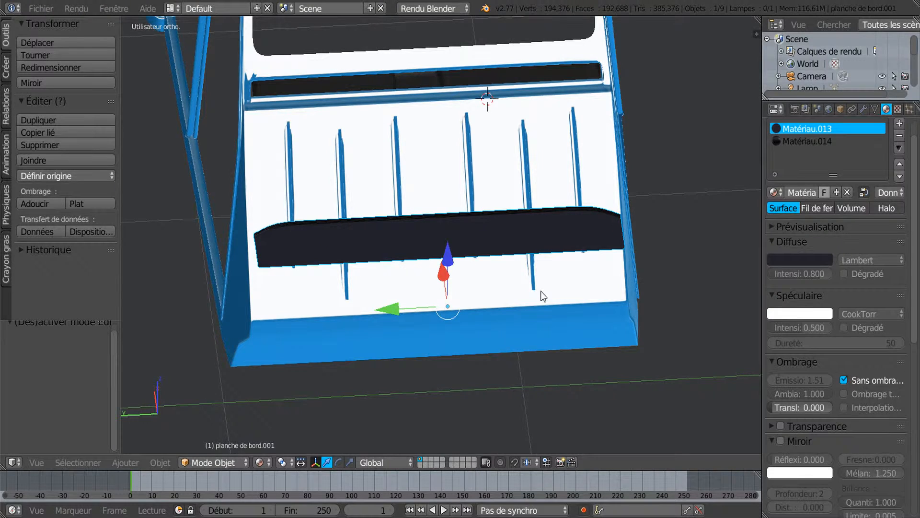
{"action": "key", "text": "ctrl+KP_3"}
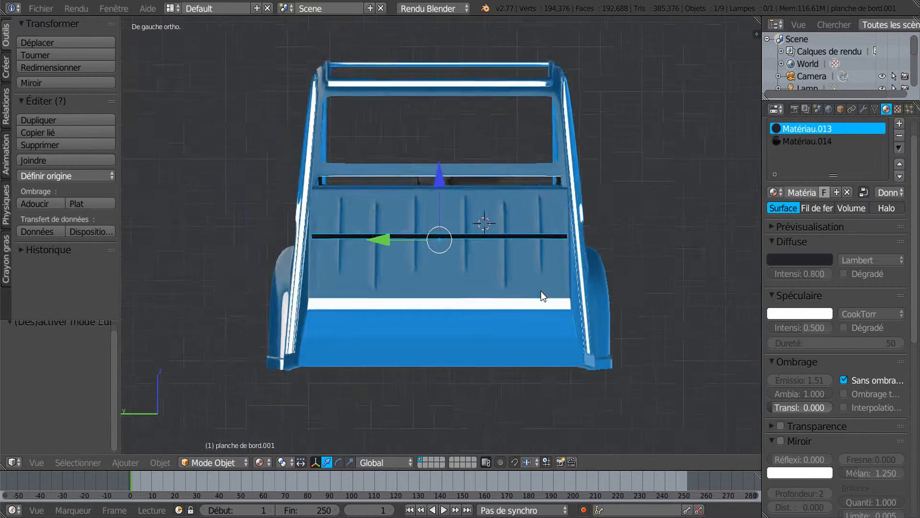
{"action": "scroll", "coordinate": [540, 291], "scroll_direction": "down", "scroll_amount": 3}
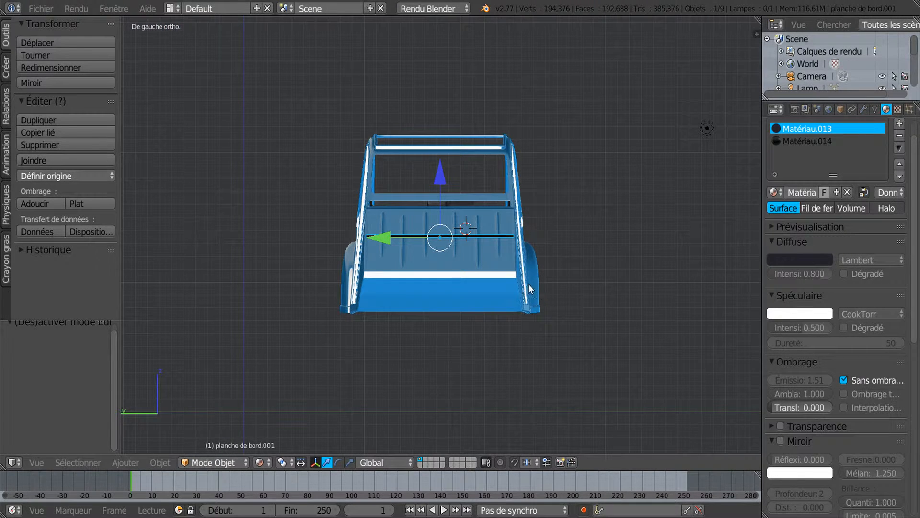
{"action": "left_click", "coordinate": [6, 67]}
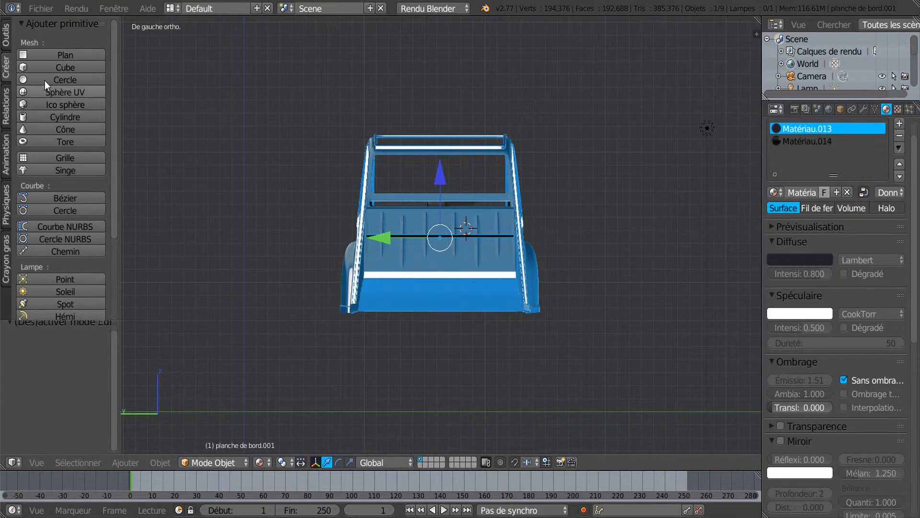
{"action": "left_click", "coordinate": [51, 119]}
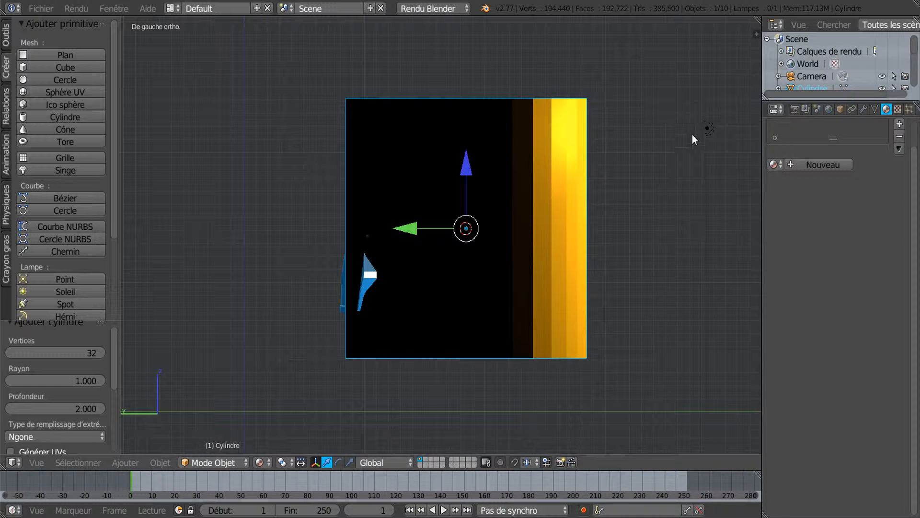
Step: Delete the lamp from the scene and set the viewport shading to solid
{"action": "right_click", "coordinate": [706, 128]}
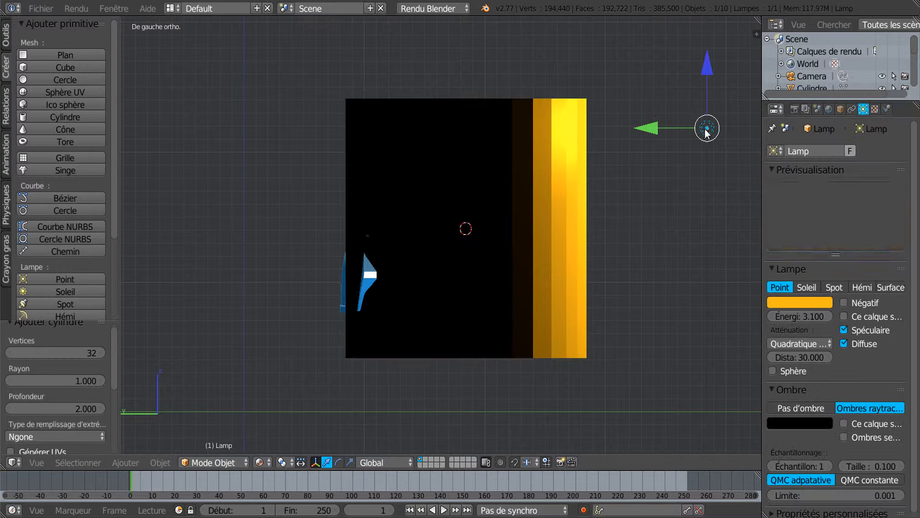
{"action": "key", "text": "x"}
{"action": "left_click", "coordinate": [682, 181]}
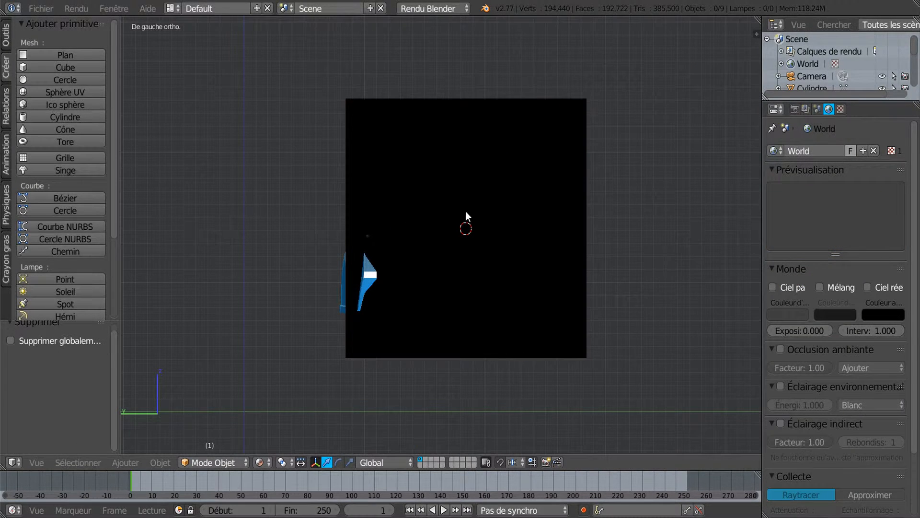
{"action": "left_click", "coordinate": [259, 461]}
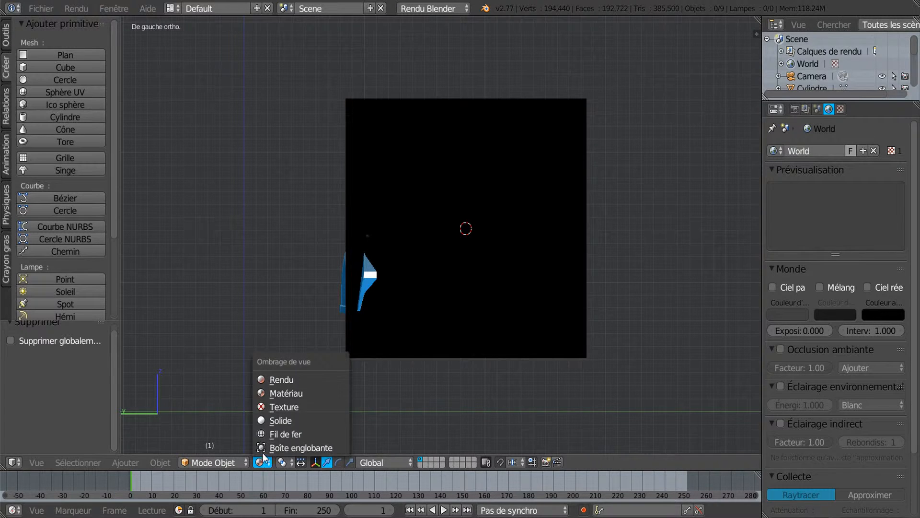
{"action": "left_click", "coordinate": [271, 418]}
Step: Select the new cylinder and rotate it 90° in the left orthographic view so that it lies on its side
{"action": "scroll", "coordinate": [553, 347], "scroll_direction": "down", "scroll_amount": 3}
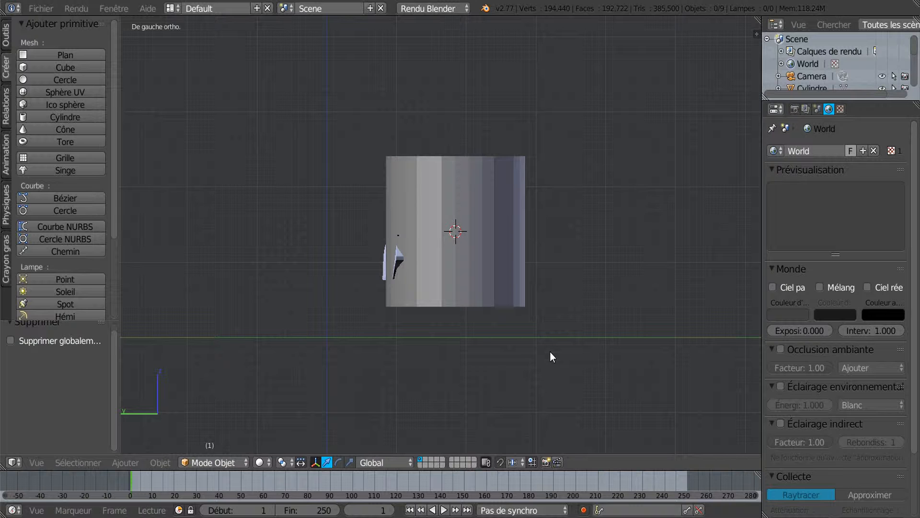
{"action": "key", "text": "KP_3"}
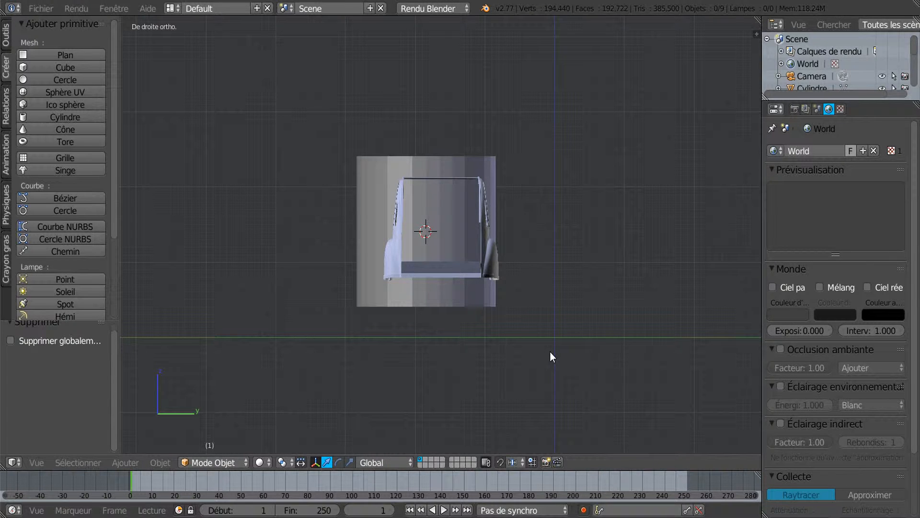
{"action": "key", "text": "ctrl+KP_3"}
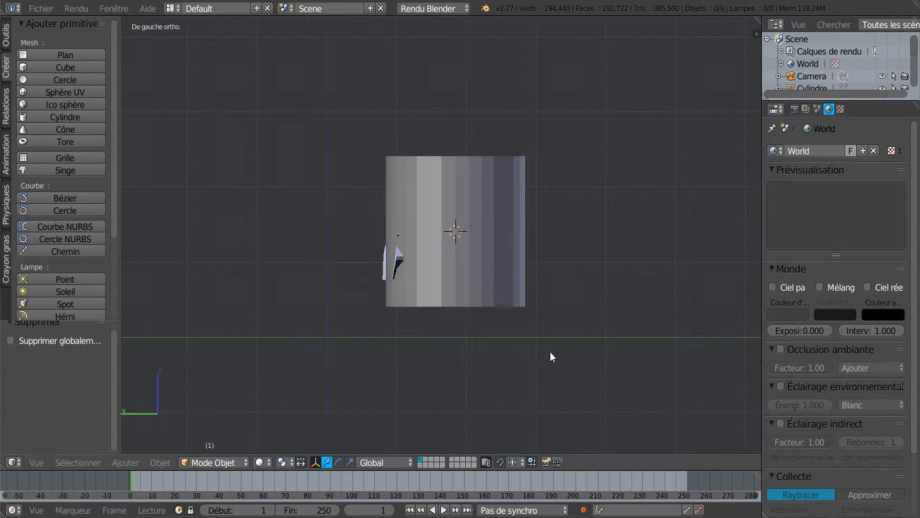
{"action": "key", "text": "KP_0"}
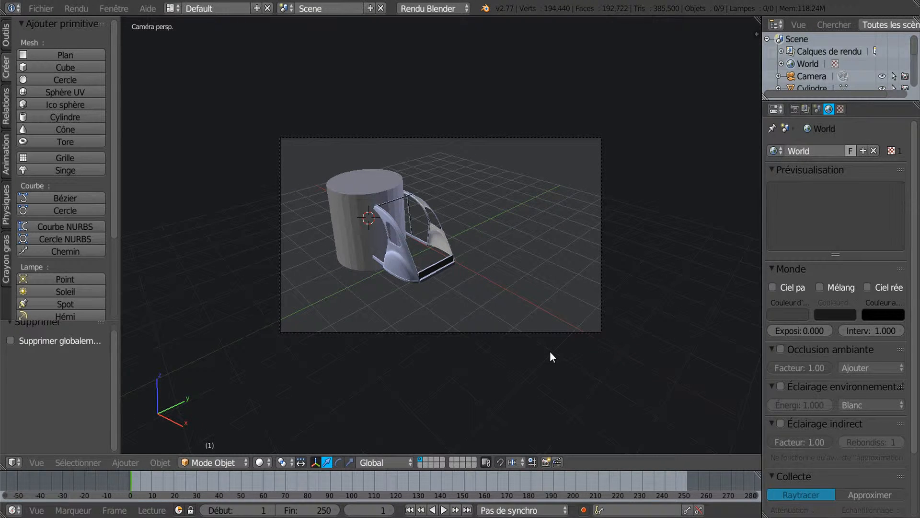
{"action": "key", "text": "KP_3"}
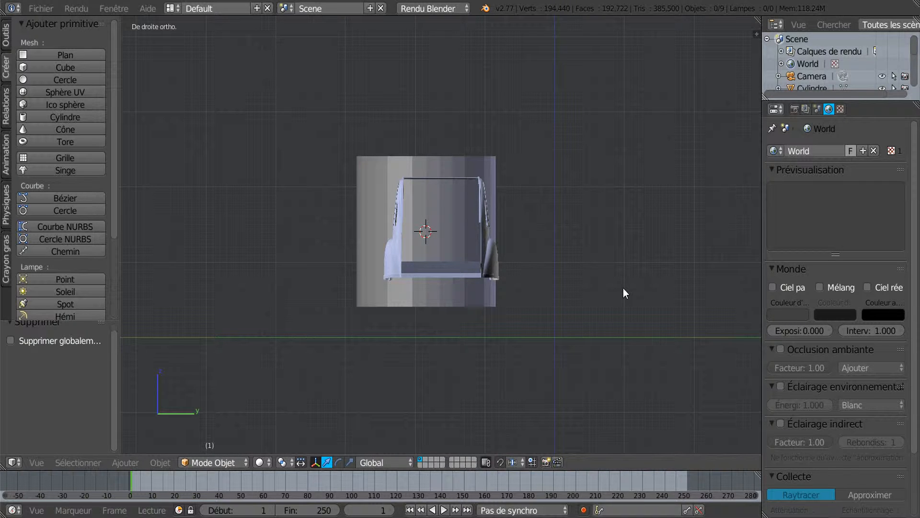
{"action": "key", "text": "ctrl+KP_3"}
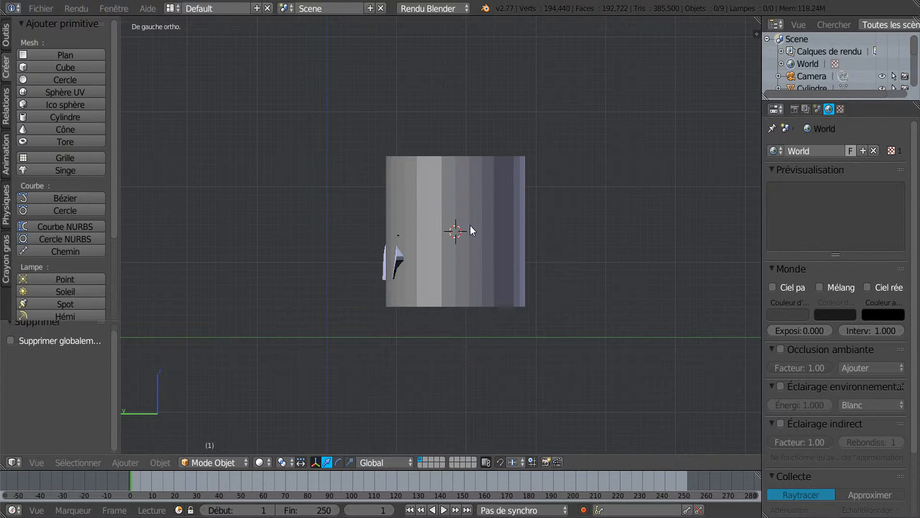
{"action": "right_click", "coordinate": [470, 226]}
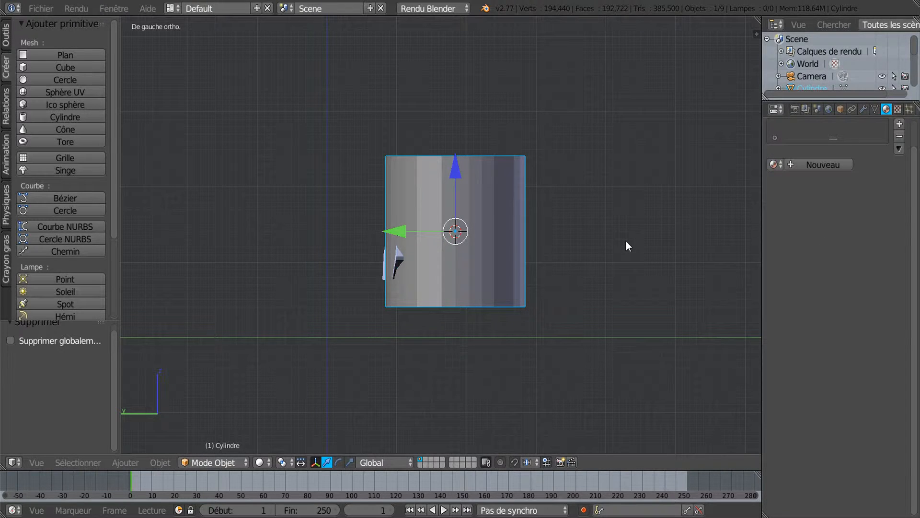
{"action": "key", "text": "r"}
{"action": "key", "text": "9"}
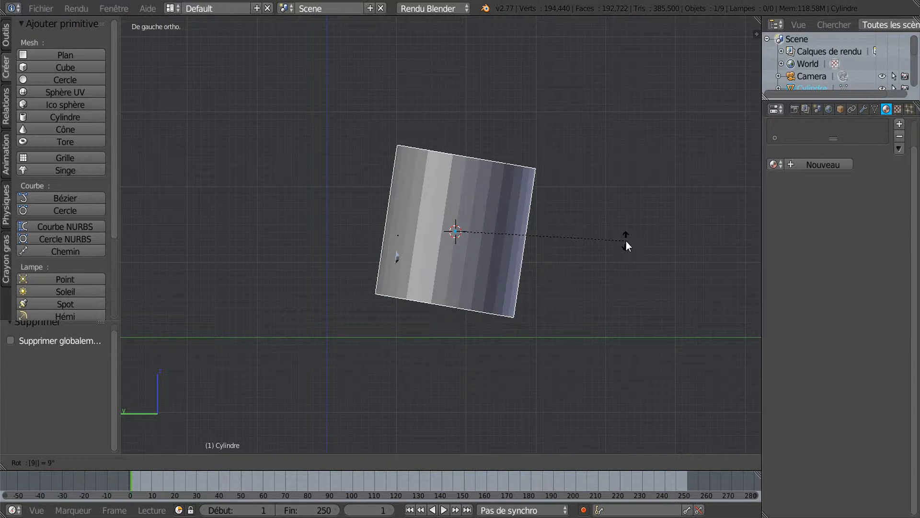
{"action": "key", "text": "0"}
{"action": "key", "text": "Return"}
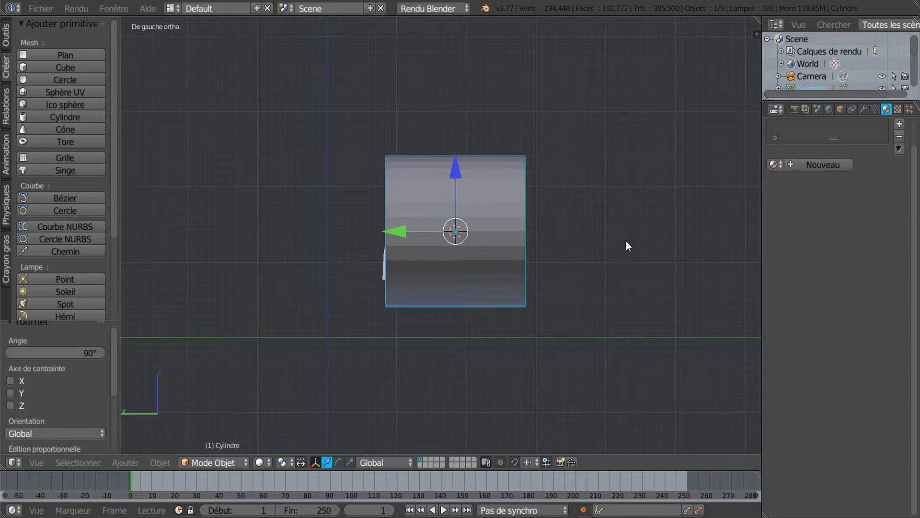
Step: In Edit Mode with face selection, delete the faces of both round end caps of the cylinder
{"action": "middle_click_drag", "start_coordinate": [609, 263], "coordinate": [568, 264]}
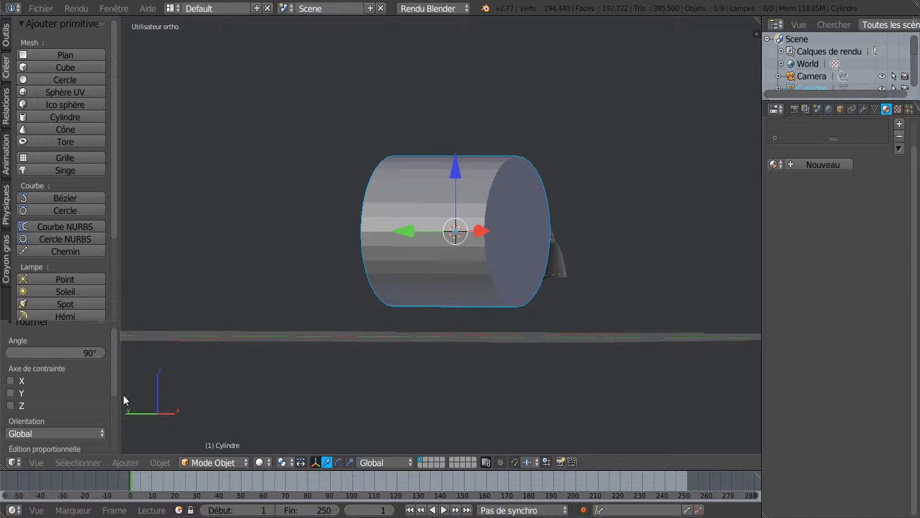
{"action": "scroll", "coordinate": [96, 402], "scroll_direction": "down", "scroll_amount": 5}
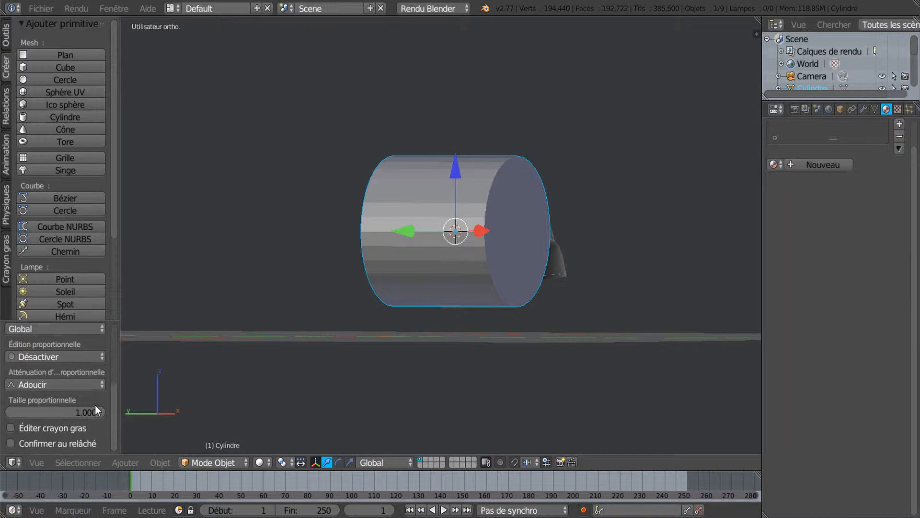
{"action": "scroll", "coordinate": [95, 404], "scroll_direction": "up", "scroll_amount": 4}
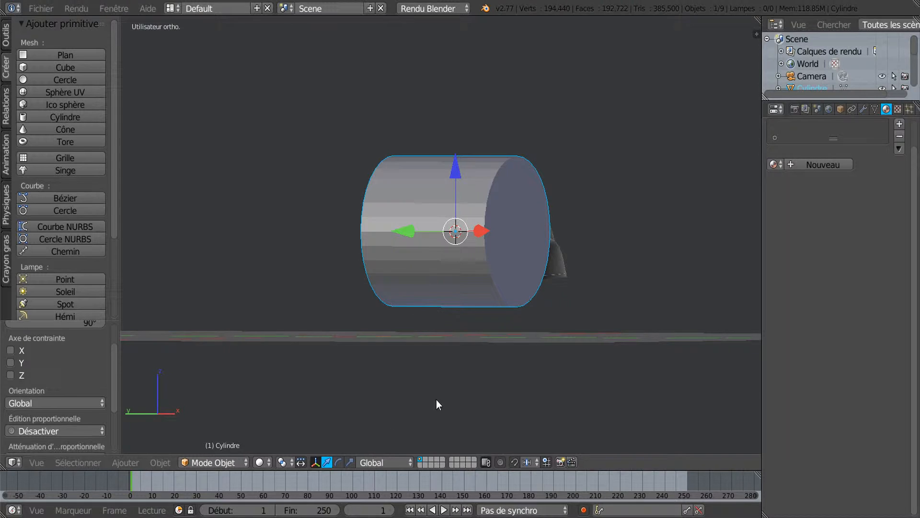
{"action": "key", "text": "Tab"}
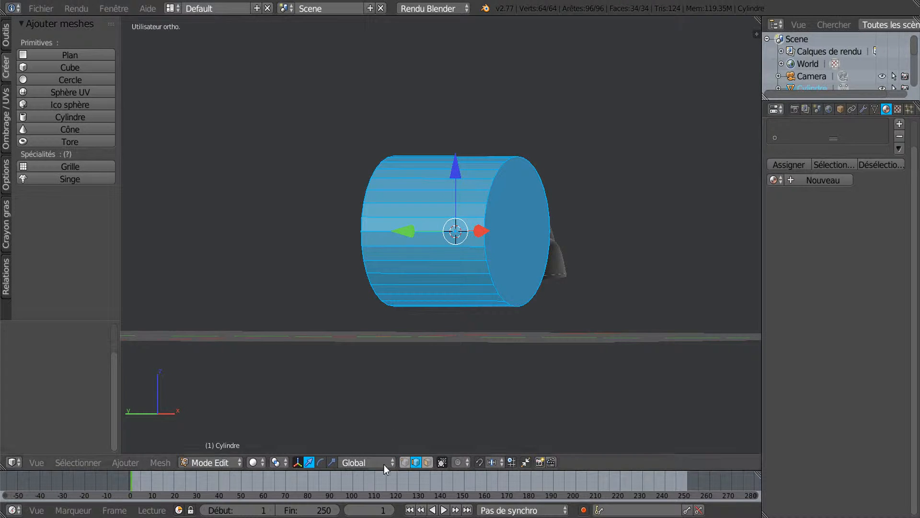
{"action": "left_click", "coordinate": [428, 462]}
{"action": "left_click", "coordinate": [502, 250]}
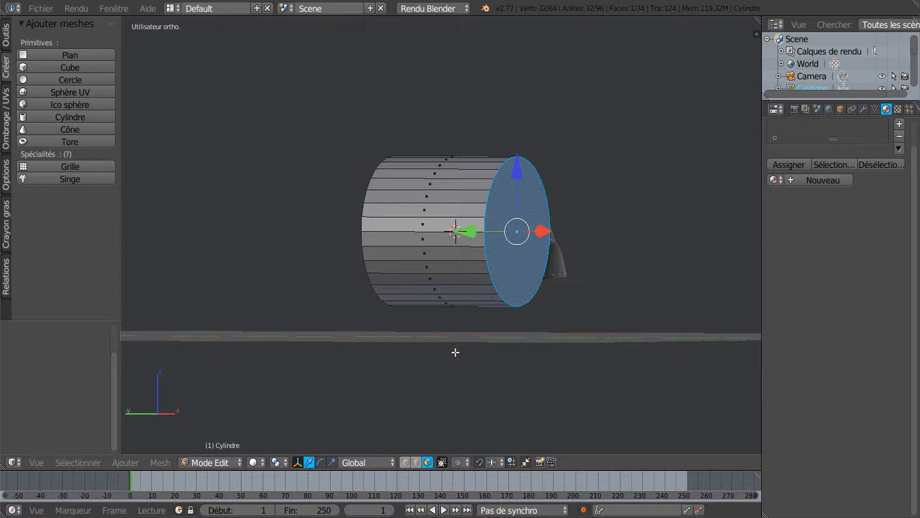
{"action": "middle_click_drag", "start_coordinate": [532, 363], "coordinate": [598, 361]}
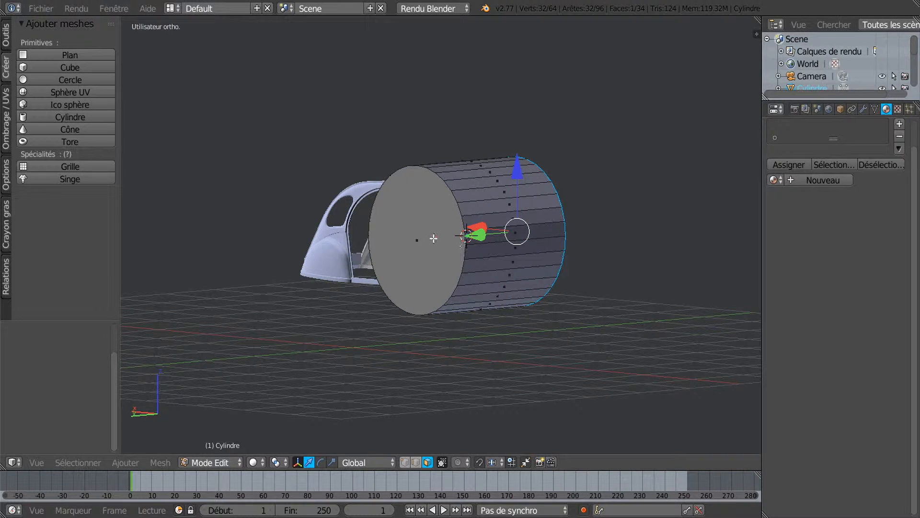
{"action": "right_click", "coordinate": [434, 238], "text": "shift"}
{"action": "key", "text": "x"}
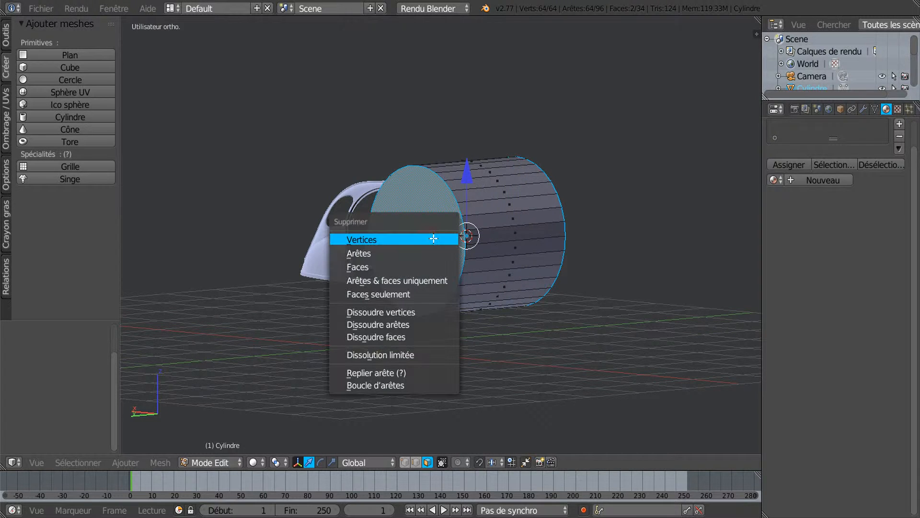
{"action": "left_click", "coordinate": [400, 267]}
Step: Select the whole cylinder mesh and scale it down uniformly to about 0.23
{"action": "middle_click_drag", "start_coordinate": [516, 318], "coordinate": [460, 319]}
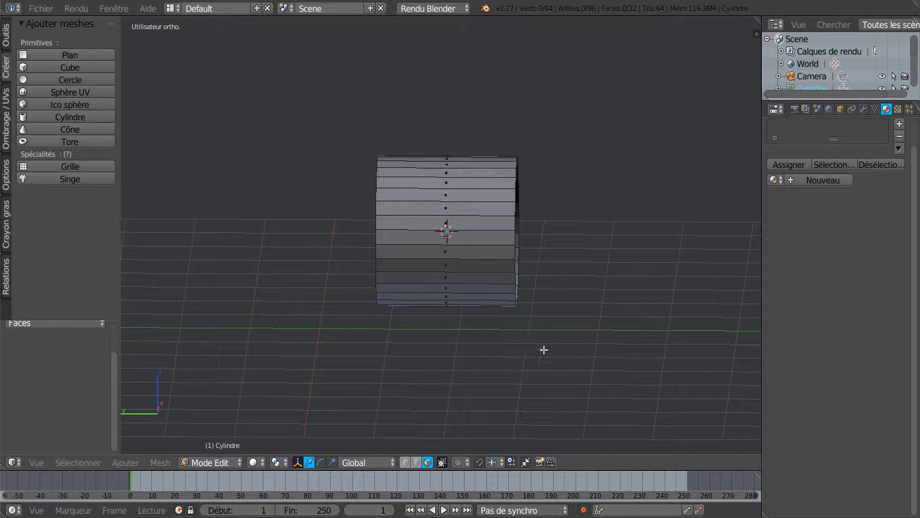
{"action": "key", "text": "a"}
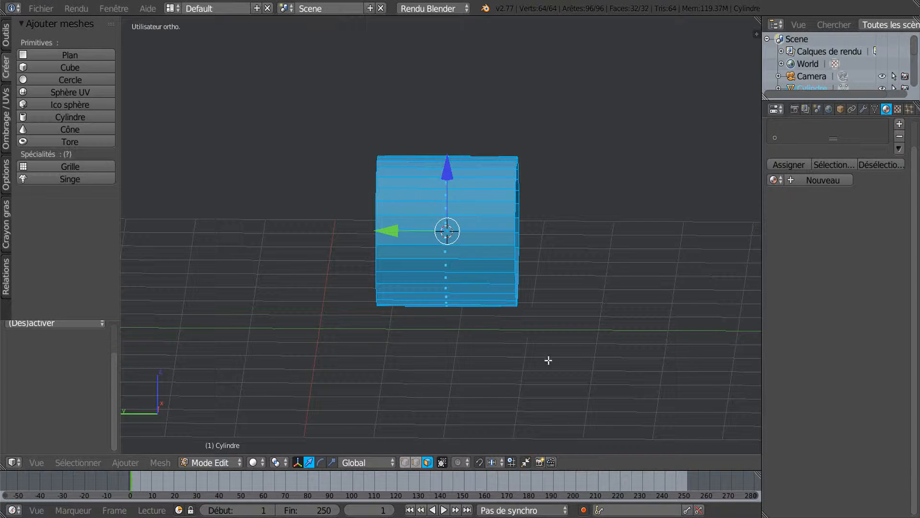
{"action": "key", "text": "s"}
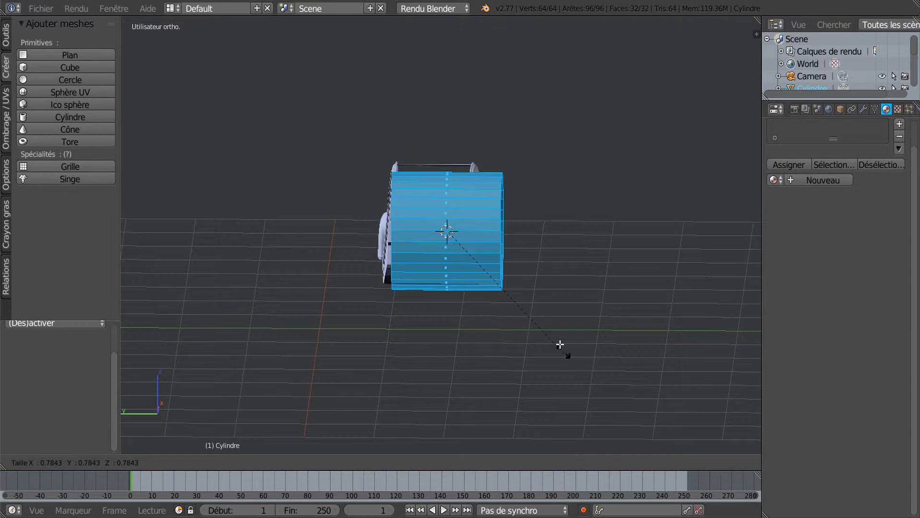
{"action": "left_click", "coordinate": [477, 266]}
Step: Move the cylinder mesh about -1.2 along the X axis, out in front of the car body's ribbed panel
{"action": "middle_click_drag", "start_coordinate": [501, 208], "coordinate": [550, 328]}
{"action": "key", "text": "g"}
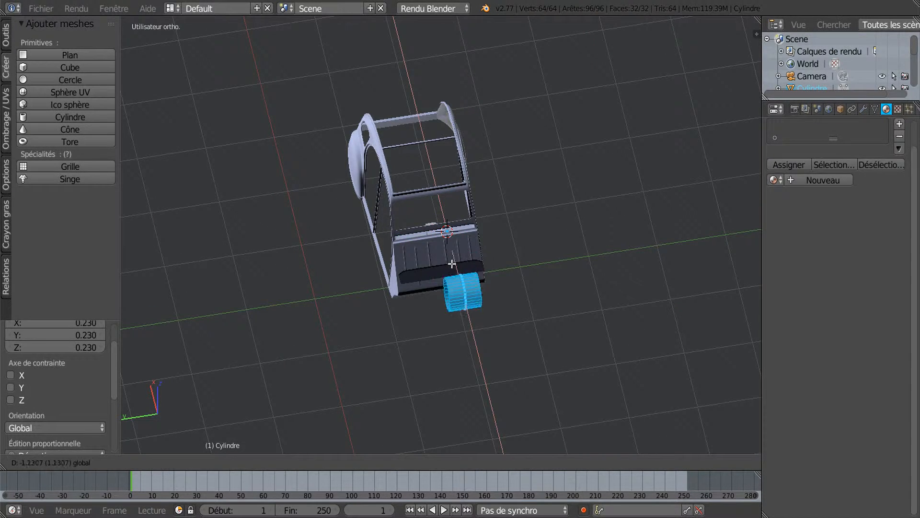
{"action": "key", "text": "x"}
{"action": "left_click", "coordinate": [450, 260]}
Step: Scale the moved cylinder down uniformly by a factor of about 0.307
{"action": "middle_click_drag", "start_coordinate": [505, 361], "coordinate": [513, 323]}
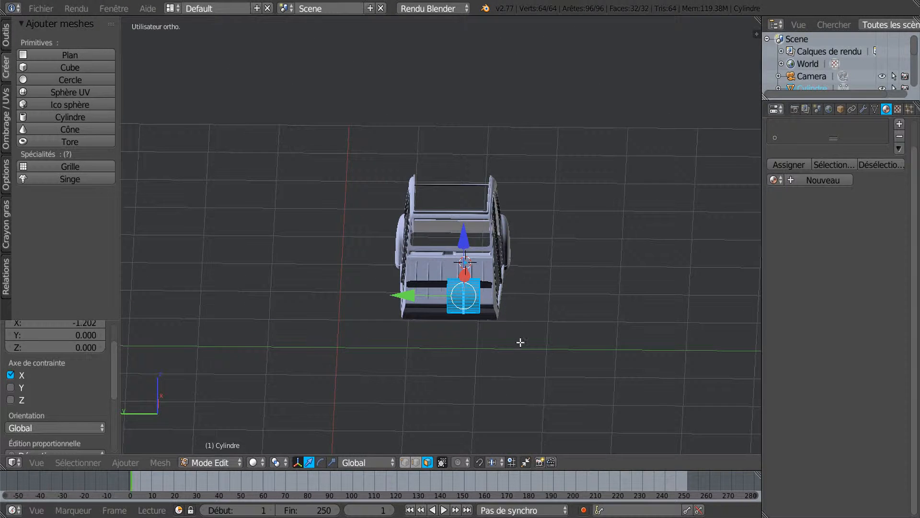
{"action": "key", "text": "s"}
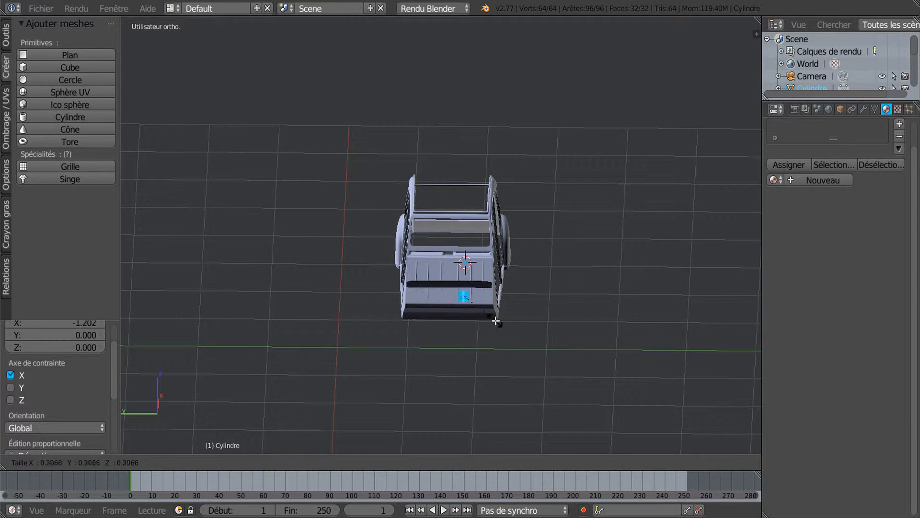
{"action": "left_click", "coordinate": [496, 321]}
Step: In the left orthographic view, shrink the cylinder further by a factor of about 0.32
{"action": "scroll", "coordinate": [497, 329], "scroll_direction": "up", "scroll_amount": 4}
{"action": "middle_click_drag", "start_coordinate": [617, 304], "coordinate": [612, 304]}
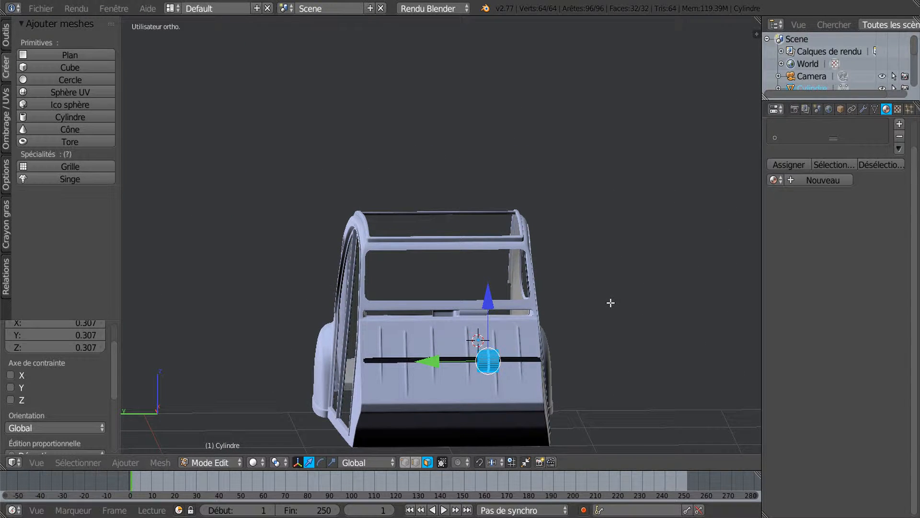
{"action": "key", "text": "ctrl+KP_3"}
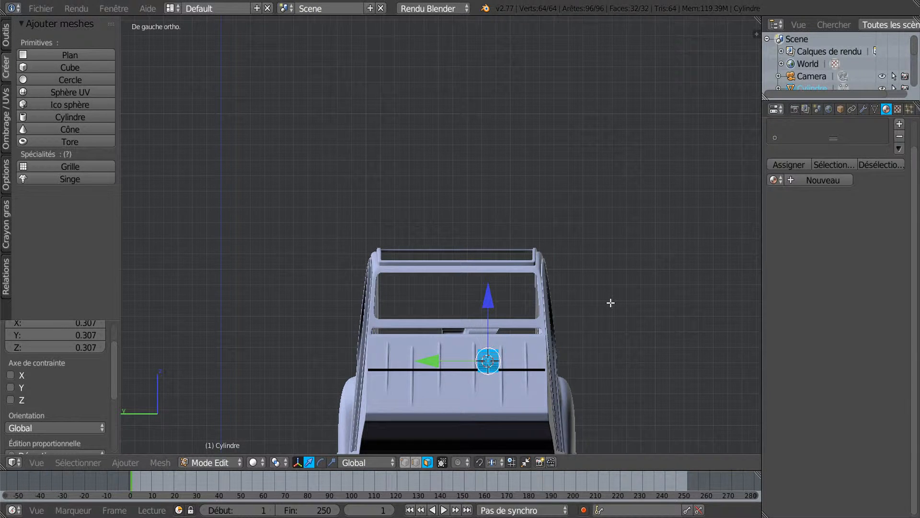
{"action": "scroll", "coordinate": [607, 294], "scroll_direction": "up", "scroll_amount": 3}
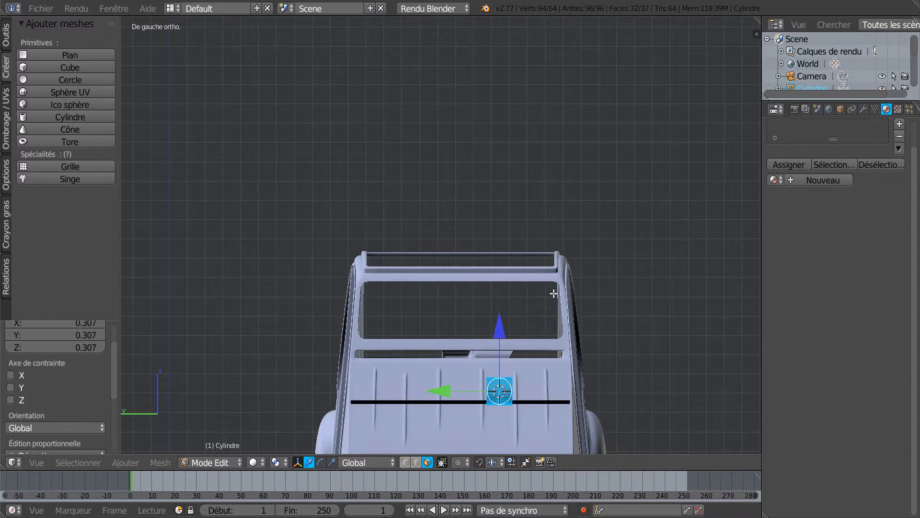
{"action": "scroll", "coordinate": [553, 295], "scroll_direction": "down", "scroll_amount": 1}
{"action": "middle_click_drag", "start_coordinate": [545, 334], "coordinate": [527, 185], "text": "shift"}
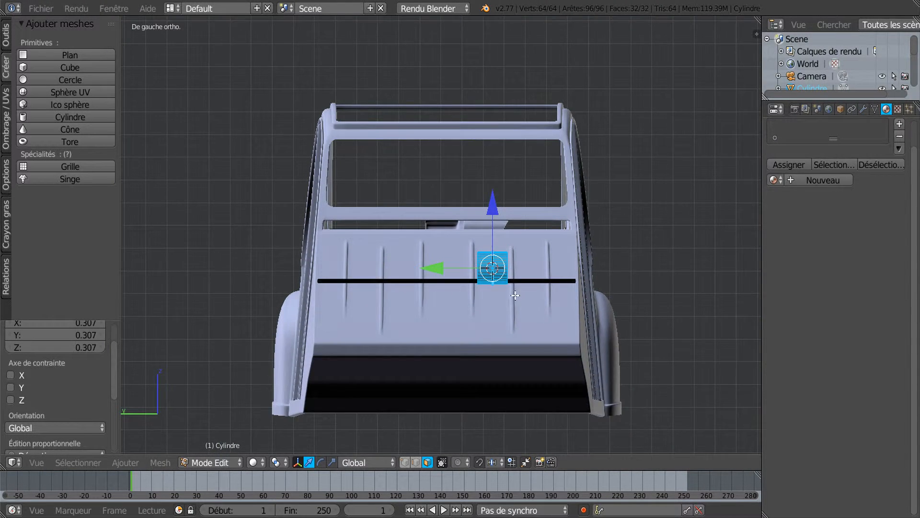
{"action": "scroll", "coordinate": [514, 295], "scroll_direction": "up", "scroll_amount": 2}
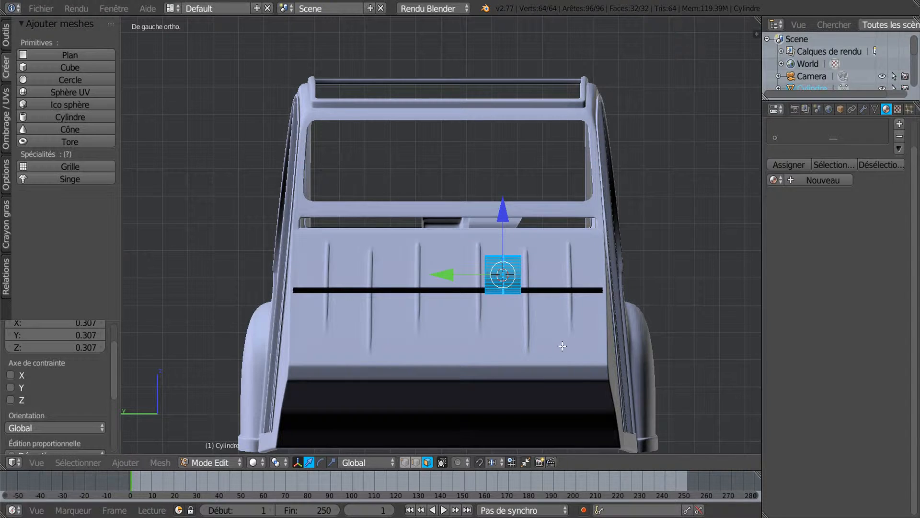
{"action": "key", "text": "s"}
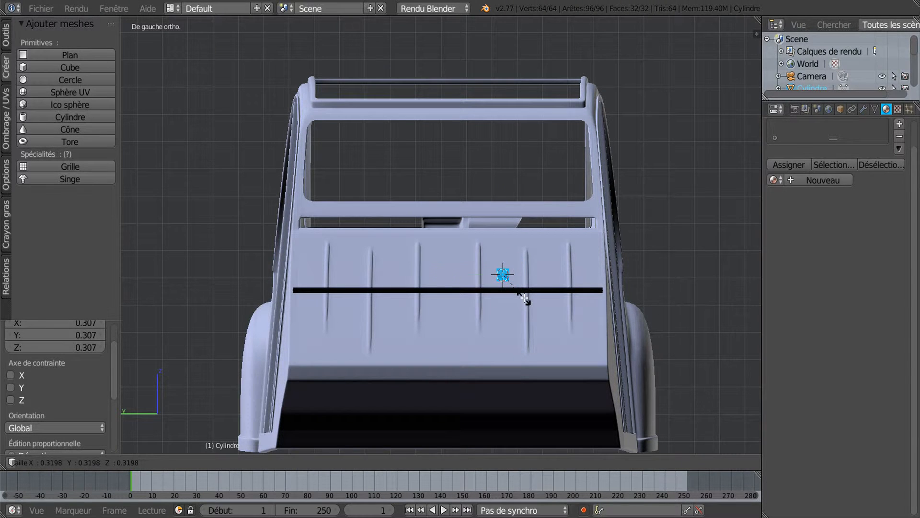
{"action": "left_click", "coordinate": [527, 303]}
Step: Lower the cylinder about 0.058 along Z onto the horizontal black strip, and fine-tune its height by 0.002 to centre it
{"action": "scroll", "coordinate": [546, 326], "scroll_direction": "up", "scroll_amount": 3}
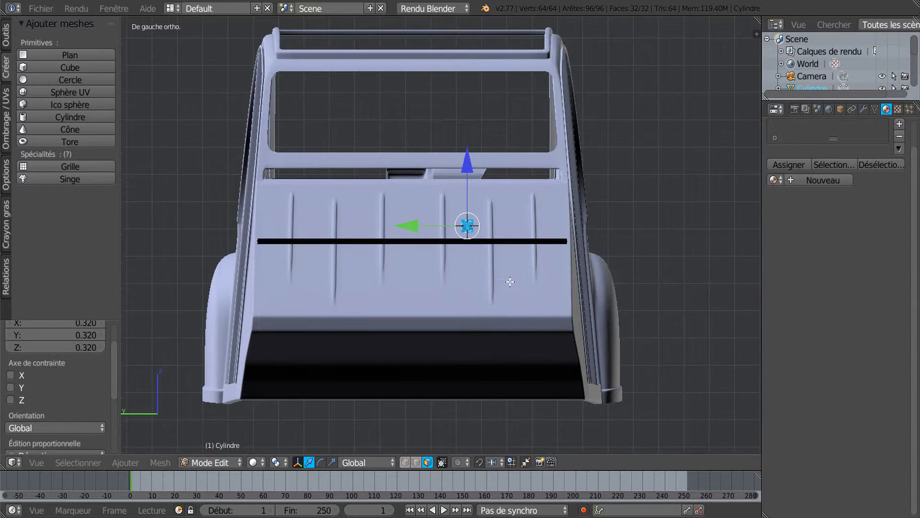
{"action": "key", "text": "g"}
{"action": "key", "text": "z"}
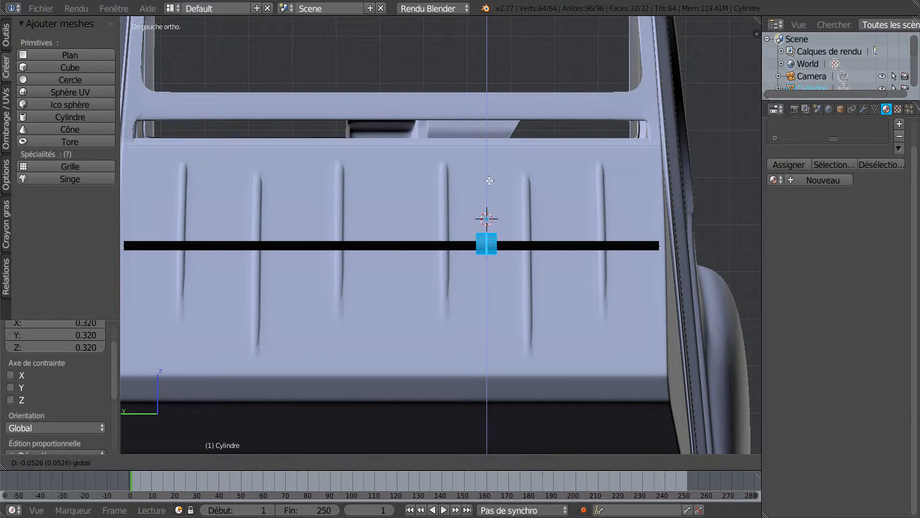
{"action": "left_click", "coordinate": [489, 183]}
{"action": "scroll", "coordinate": [498, 279], "scroll_direction": "up", "scroll_amount": 3}
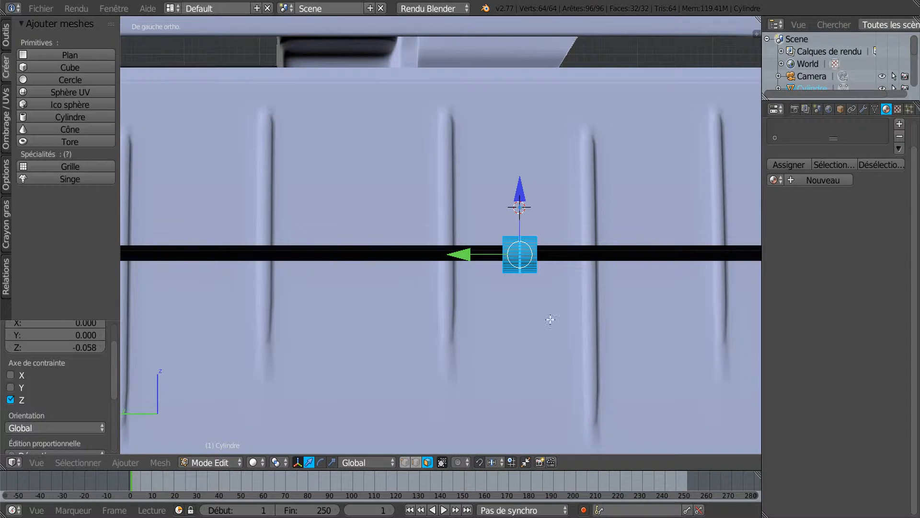
{"action": "middle_click_drag", "start_coordinate": [551, 319], "coordinate": [481, 255], "text": "shift"}
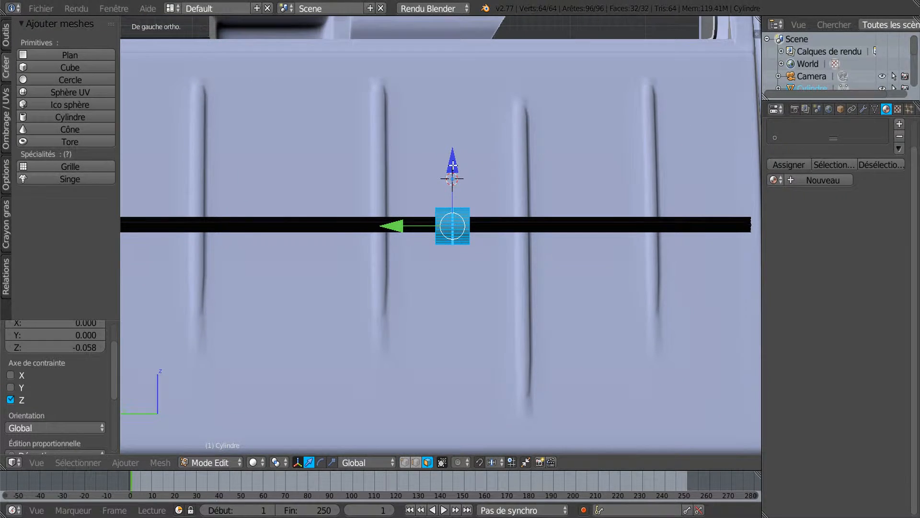
{"action": "left_click_drag", "start_coordinate": [453, 166], "coordinate": [474, 221]}
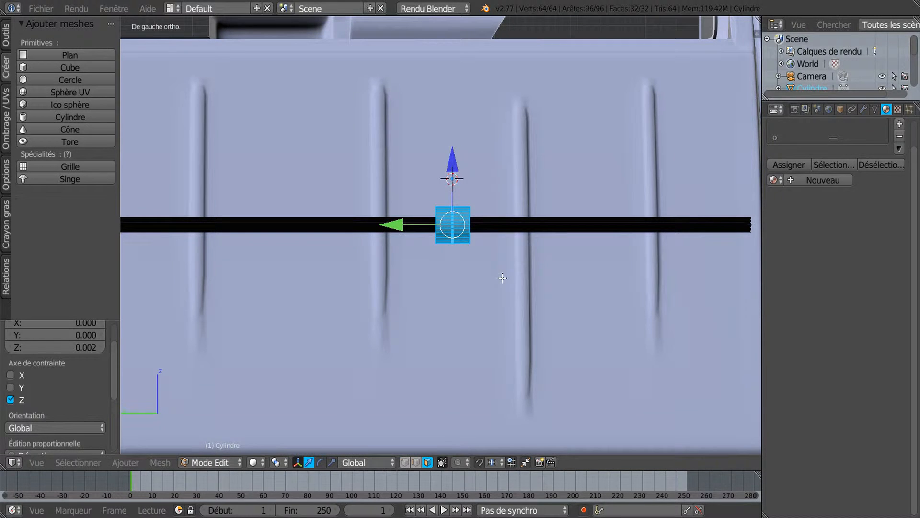
Step: Scale the cylinder by about 0.435 so that its height roughly matches the thickness of the black strip
{"action": "key", "text": "s"}
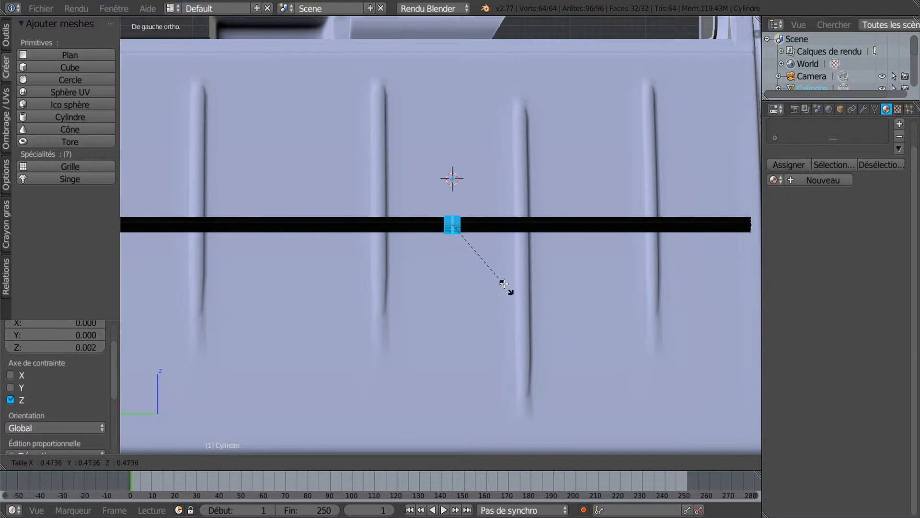
{"action": "left_click", "coordinate": [502, 283]}
{"action": "scroll", "coordinate": [407, 258], "scroll_direction": "down", "scroll_amount": 2}
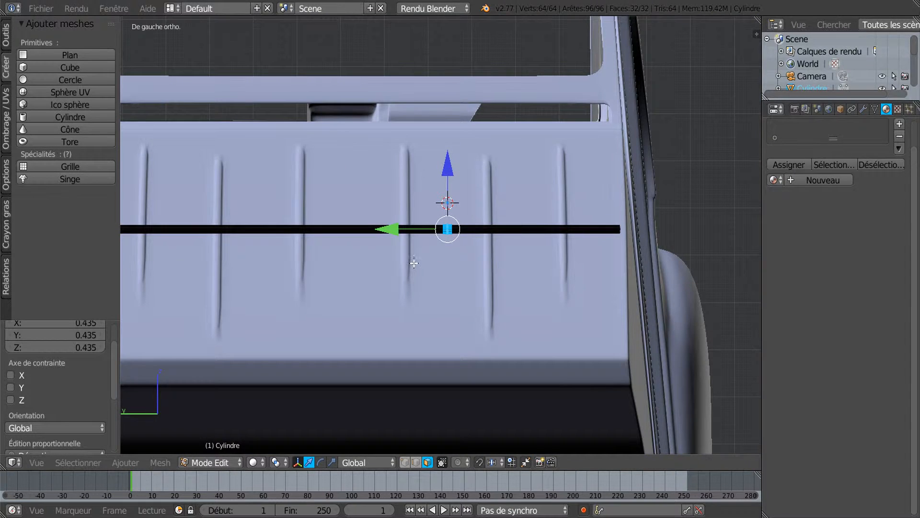
Step: Try the cylinder beyond the end of the black strip, moving it -0.563 along Y and raising it 0.005 along Z
{"action": "left_click_drag", "start_coordinate": [400, 230], "coordinate": [648, 230]}
{"action": "middle_click_drag", "start_coordinate": [621, 270], "coordinate": [477, 264], "text": "shift"}
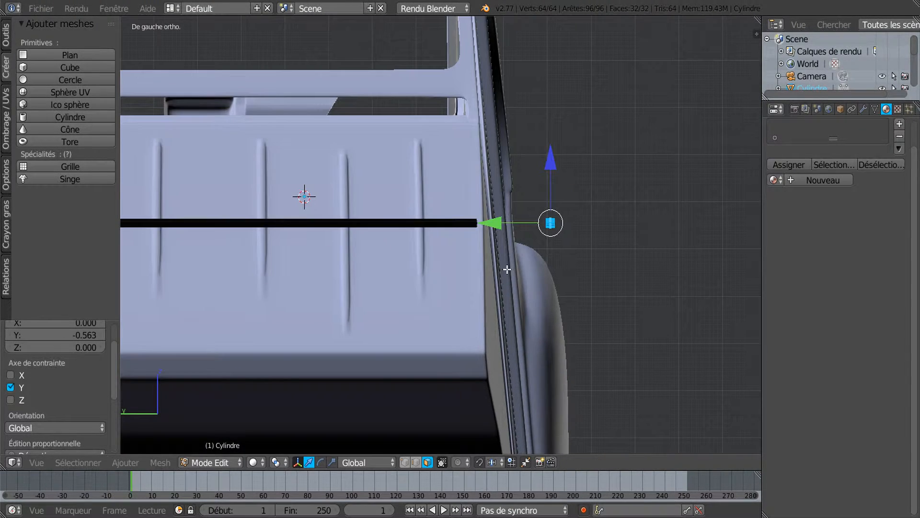
{"action": "scroll", "coordinate": [543, 263], "scroll_direction": "up", "scroll_amount": 5}
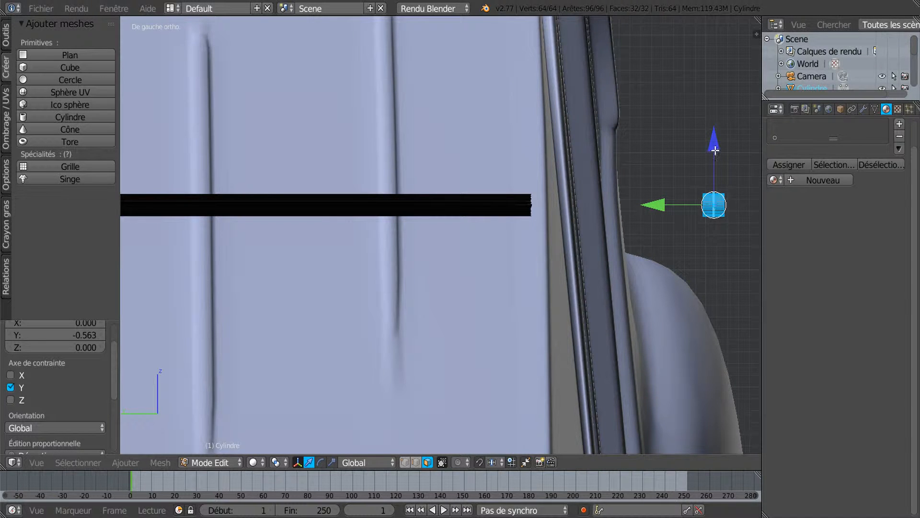
{"action": "left_click_drag", "start_coordinate": [715, 148], "coordinate": [715, 142]}
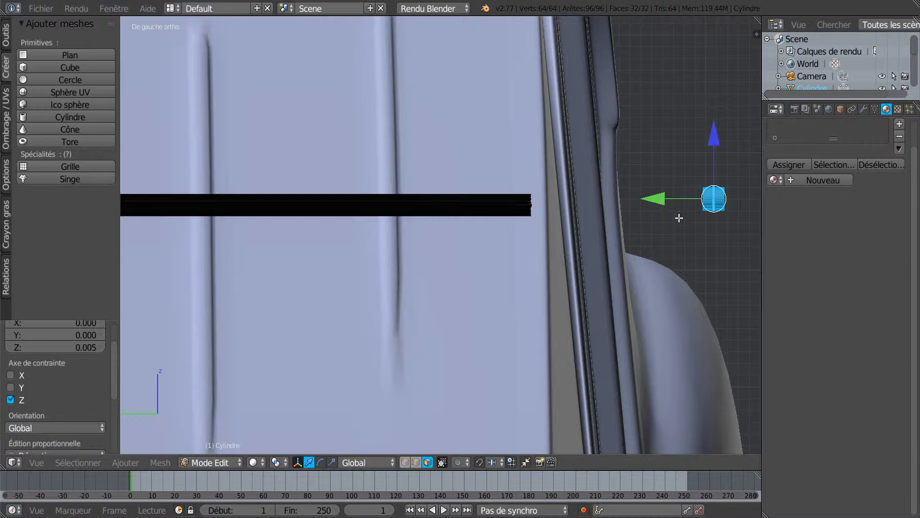
{"action": "scroll", "coordinate": [679, 218], "scroll_direction": "up", "scroll_amount": 1}
{"action": "scroll", "coordinate": [684, 207], "scroll_direction": "right", "scroll_amount": 4}
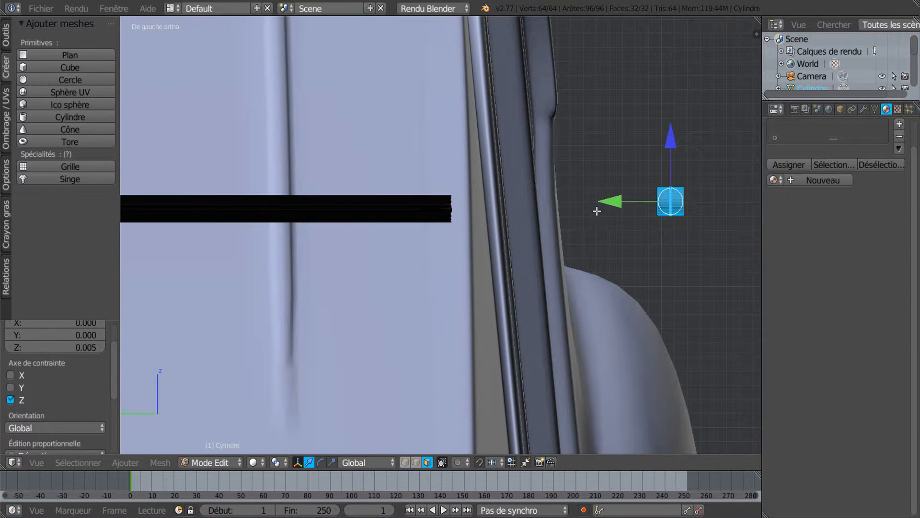
{"action": "scroll", "coordinate": [623, 225], "scroll_direction": "down", "scroll_amount": 3}
{"action": "scroll", "coordinate": [671, 268], "scroll_direction": "left", "scroll_amount": 5, "text": "ctrl"}
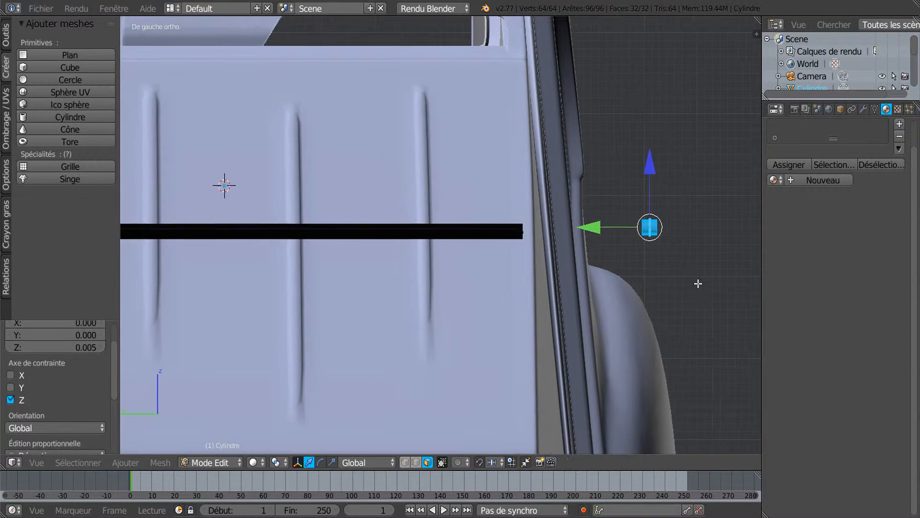
Step: Bring the cylinder back over the black strip, moving it 0.408 and a further 0.177 along Y, and lower it 0.005 along Z
{"action": "left_click_drag", "start_coordinate": [618, 226], "coordinate": [311, 240]}
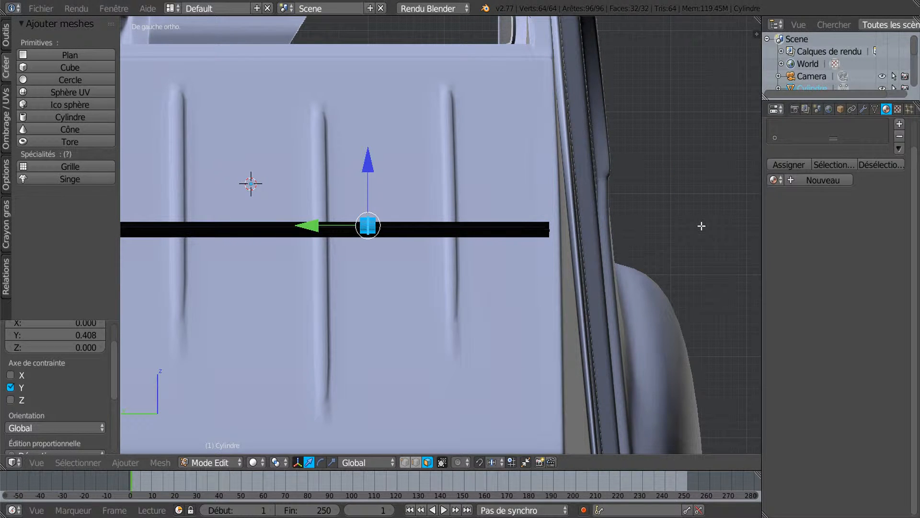
{"action": "scroll", "coordinate": [702, 225], "scroll_direction": "down", "scroll_amount": 6}
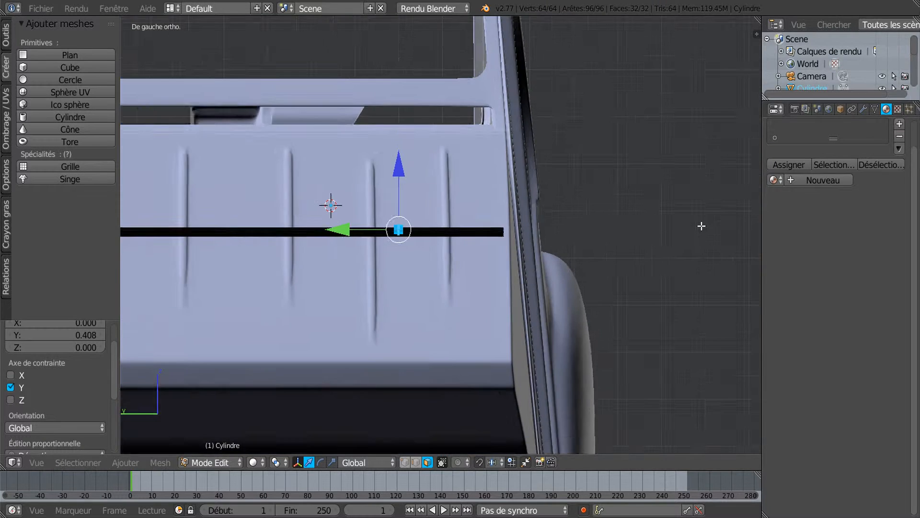
{"action": "scroll", "coordinate": [701, 226], "scroll_direction": "up", "scroll_amount": 6}
{"action": "scroll", "coordinate": [705, 236], "scroll_direction": "up", "scroll_amount": 1}
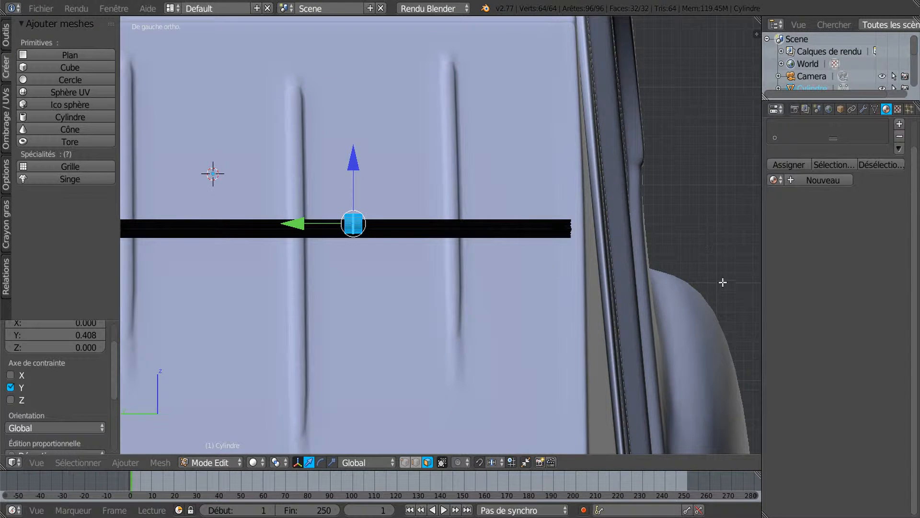
{"action": "scroll", "coordinate": [496, 258], "scroll_direction": "down", "scroll_amount": 2}
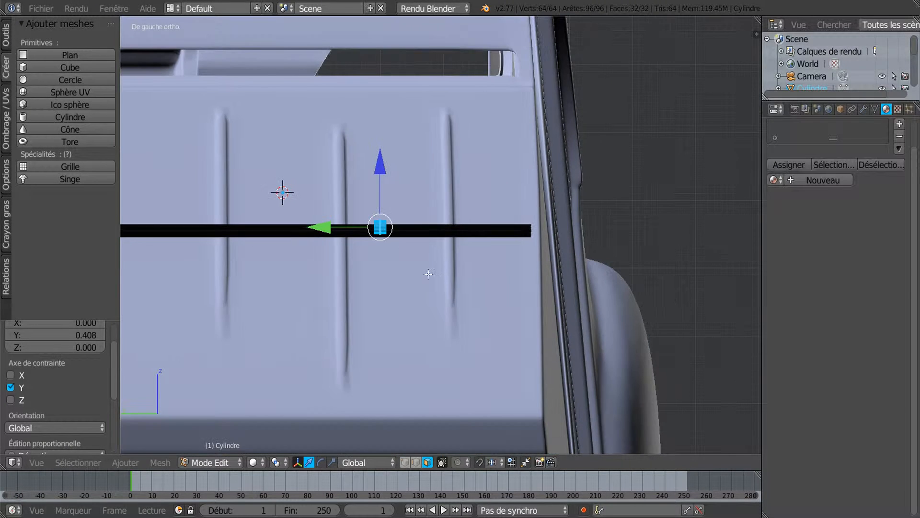
{"action": "scroll", "coordinate": [425, 269], "scroll_direction": "down", "scroll_amount": 3, "text": "ctrl"}
{"action": "left_click_drag", "start_coordinate": [453, 229], "coordinate": [342, 228]}
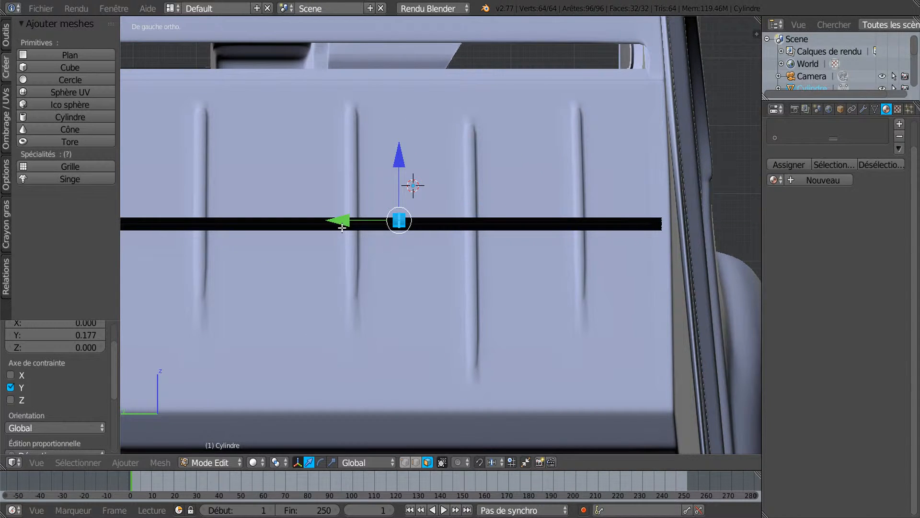
{"action": "left_click_drag", "start_coordinate": [400, 165], "coordinate": [400, 168]}
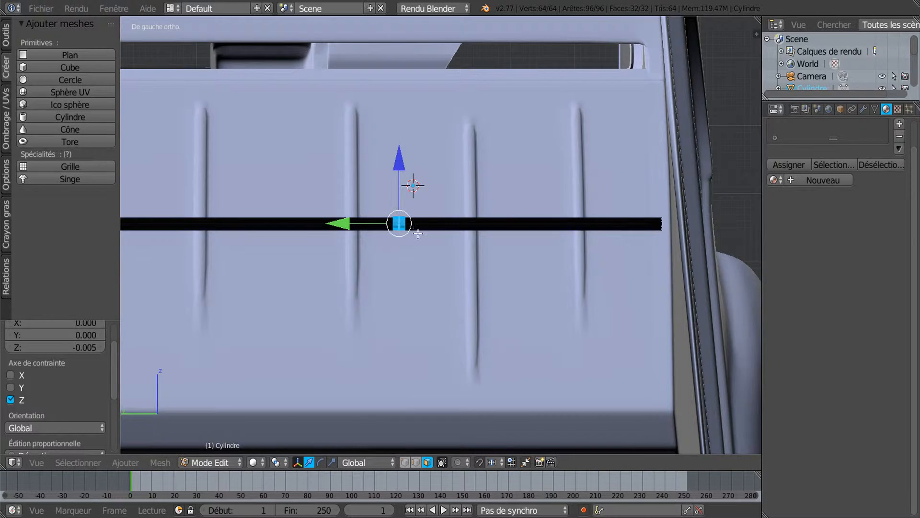
Step: Centre the cylinder on the length of the black strip along Y, with a final adjustment of -0.009
{"action": "scroll", "coordinate": [400, 168], "scroll_direction": "down", "scroll_amount": 3}
{"action": "scroll", "coordinate": [579, 266], "scroll_direction": "down", "scroll_amount": 3, "text": "ctrl"}
{"action": "left_click_drag", "start_coordinate": [504, 230], "coordinate": [441, 233]}
{"action": "middle_click_drag", "start_coordinate": [510, 273], "coordinate": [447, 251], "text": "shift"}
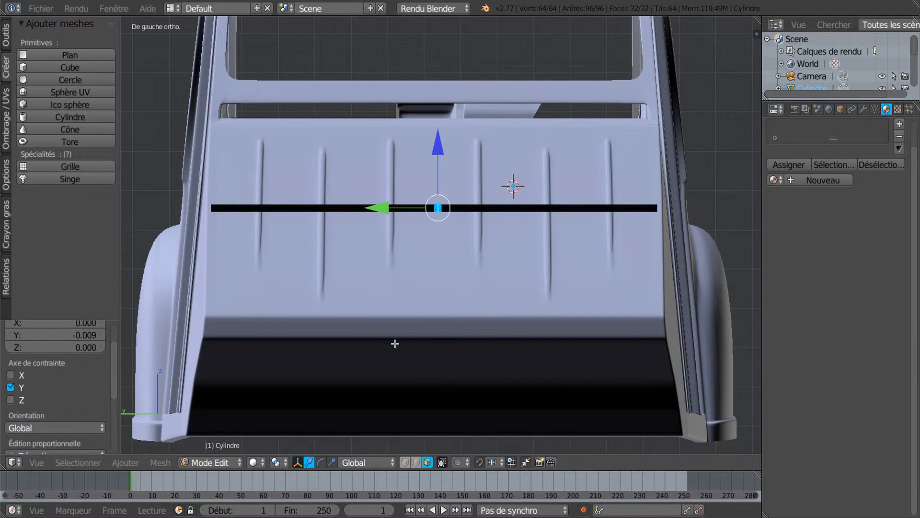
Step: Stretch the cylinder along Y by a factor of about 64.193 into a long bar spanning the full width of the ribbed panel
{"action": "left_click", "coordinate": [332, 461]}
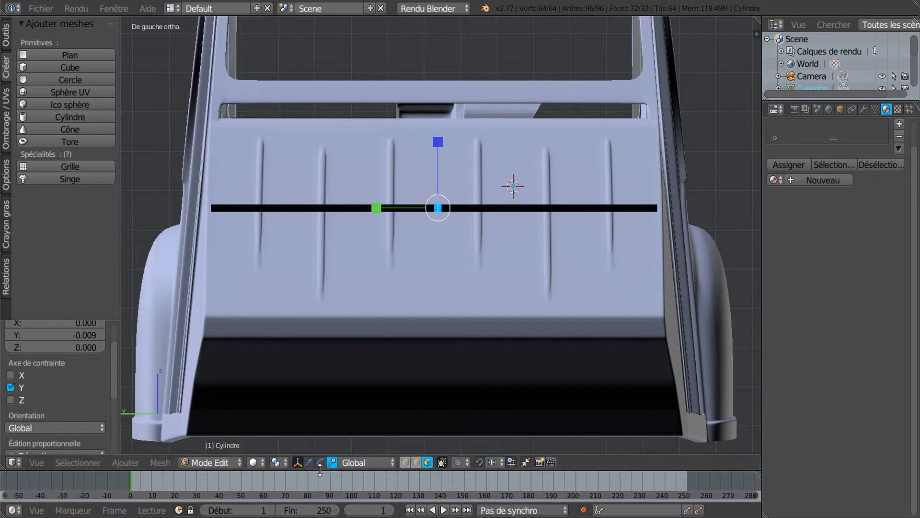
{"action": "left_click_drag", "start_coordinate": [376, 207], "coordinate": [147, 449]}
{"action": "left_click_drag", "start_coordinate": [647, 446], "coordinate": [245, 304]}
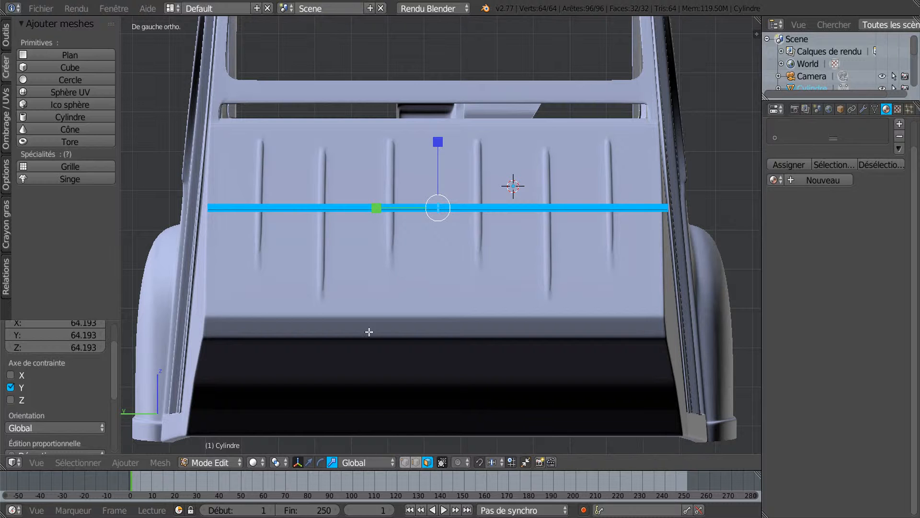
Step: Move the stretched bar 0.875 along X, through the ribbed panel towards the car interior
{"action": "left_click", "coordinate": [298, 463]}
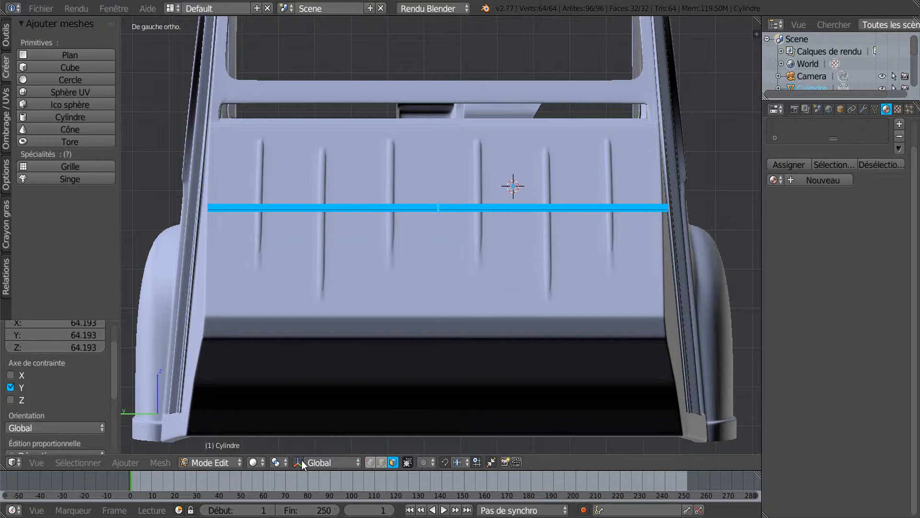
{"action": "left_click", "coordinate": [298, 463]}
{"action": "left_click", "coordinate": [309, 462]}
{"action": "middle_click_drag", "start_coordinate": [480, 340], "coordinate": [435, 332]}
{"action": "left_click_drag", "start_coordinate": [471, 196], "coordinate": [672, 126]}
Step: In the wireframe top view, adjust the bar's length slightly along Y and shift it 0.014 along Y to centre it in the body
{"action": "middle_click_drag", "start_coordinate": [673, 125], "coordinate": [444, 228]}
{"action": "middle_click_drag", "start_coordinate": [563, 214], "coordinate": [457, 233], "text": "shift"}
{"action": "scroll", "coordinate": [449, 228], "scroll_direction": "up", "scroll_amount": 4}
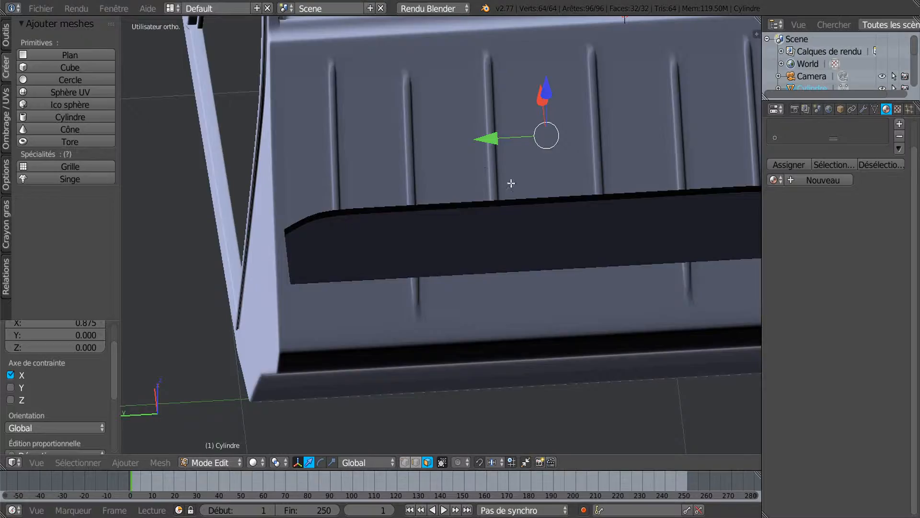
{"action": "middle_click_drag", "start_coordinate": [511, 183], "coordinate": [503, 257]}
{"action": "key", "text": "z"}
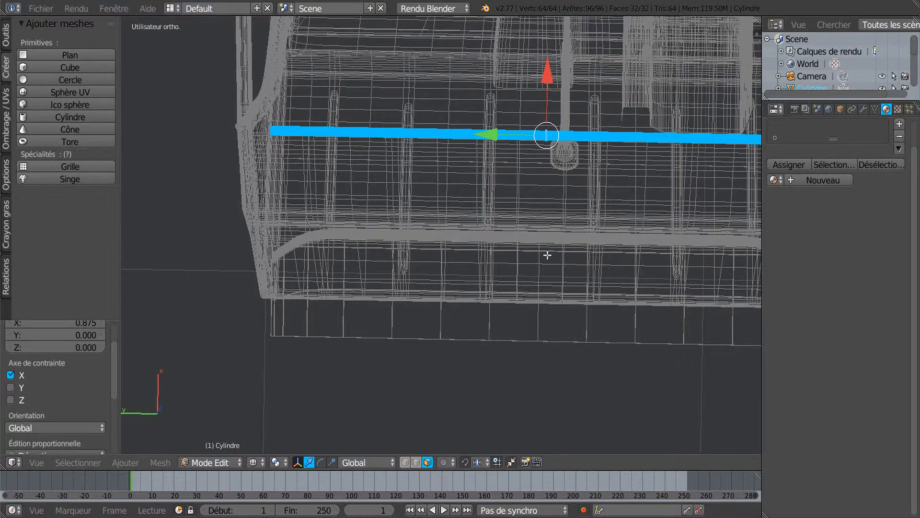
{"action": "key", "text": "KP_7"}
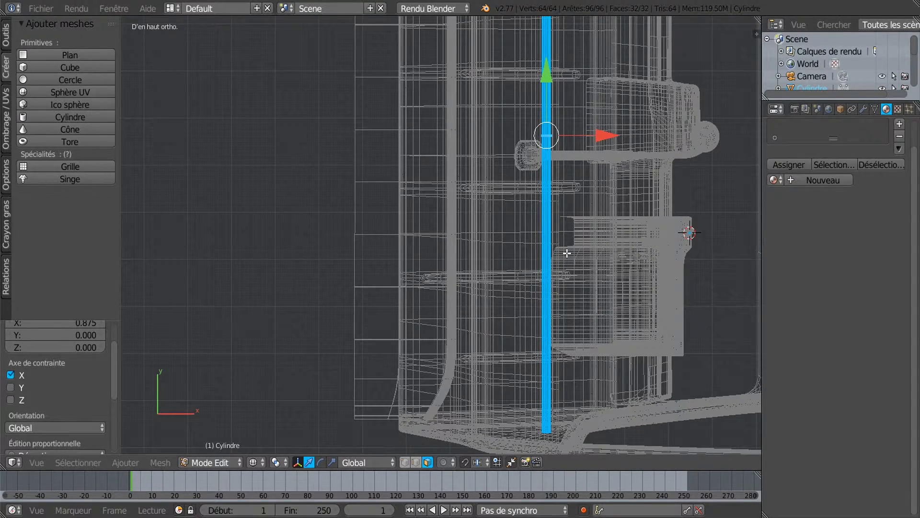
{"action": "scroll", "coordinate": [567, 253], "scroll_direction": "down", "scroll_amount": 3}
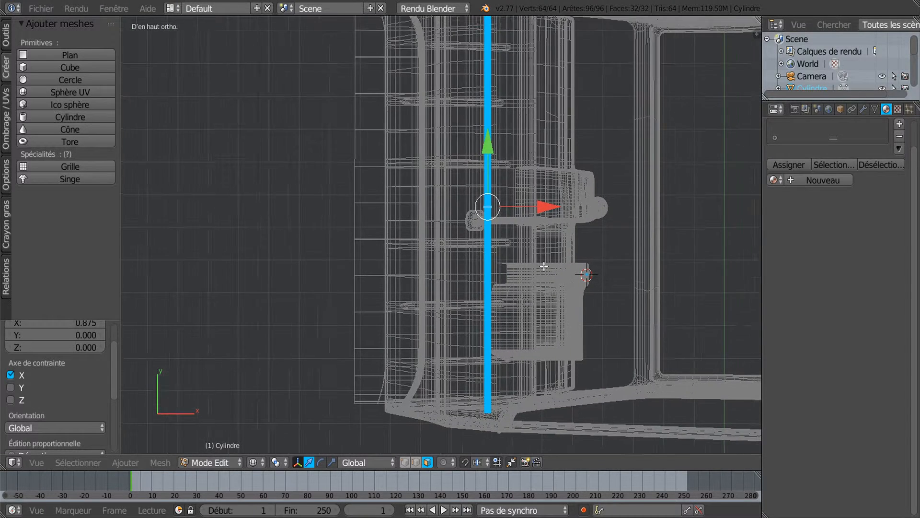
{"action": "scroll", "coordinate": [533, 284], "scroll_direction": "down", "scroll_amount": 1}
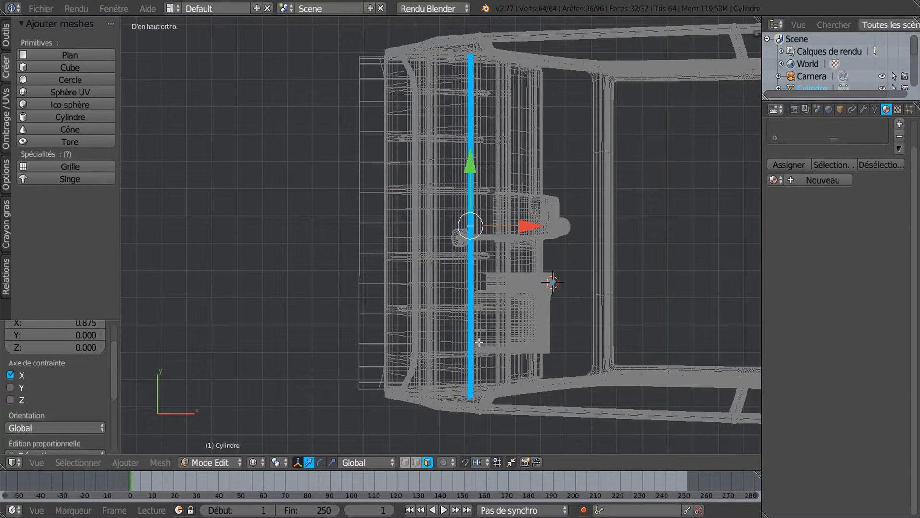
{"action": "left_click", "coordinate": [333, 462]}
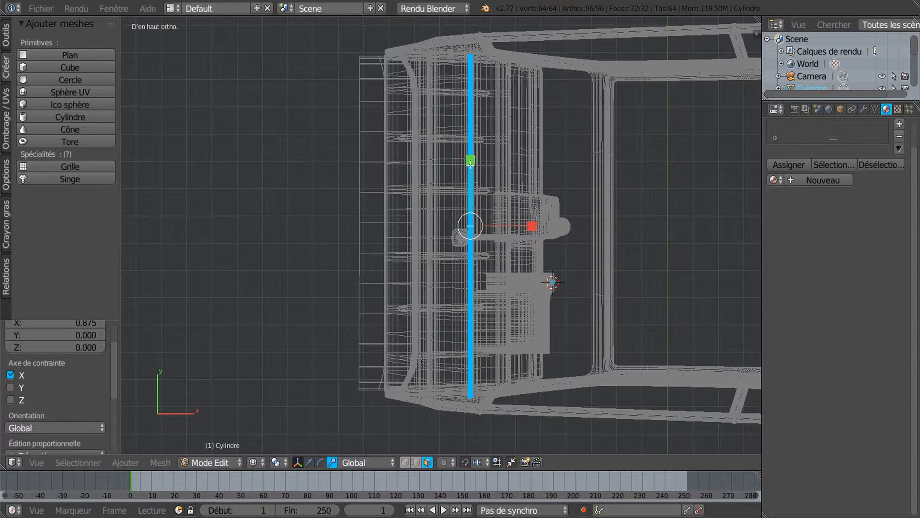
{"action": "left_click_drag", "start_coordinate": [471, 160], "coordinate": [474, 164]}
{"action": "left_click", "coordinate": [309, 462]}
Step: Return to solid shading and shorten the bar along Y by a factor of 0.934 where its ends stick out of the body sides
{"action": "middle_click_drag", "start_coordinate": [474, 164], "coordinate": [588, 169]}
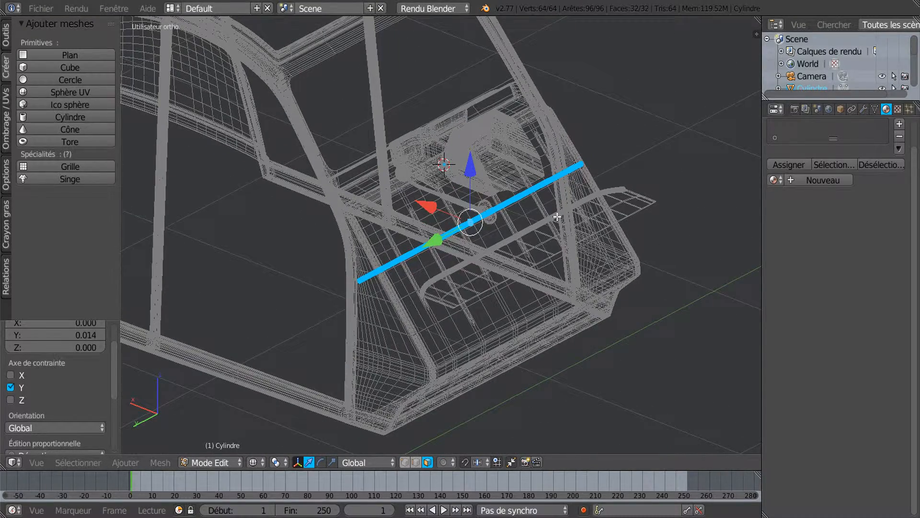
{"action": "key", "text": "z"}
{"action": "mouse_move", "coordinate": [488, 269]}
{"action": "middle_mouse_down"}
{"action": "mouse_move", "coordinate": [382, 284]}
{"action": "mouse_move", "coordinate": [395, 294]}
{"action": "mouse_move", "coordinate": [428, 267]}
{"action": "middle_mouse_up"}
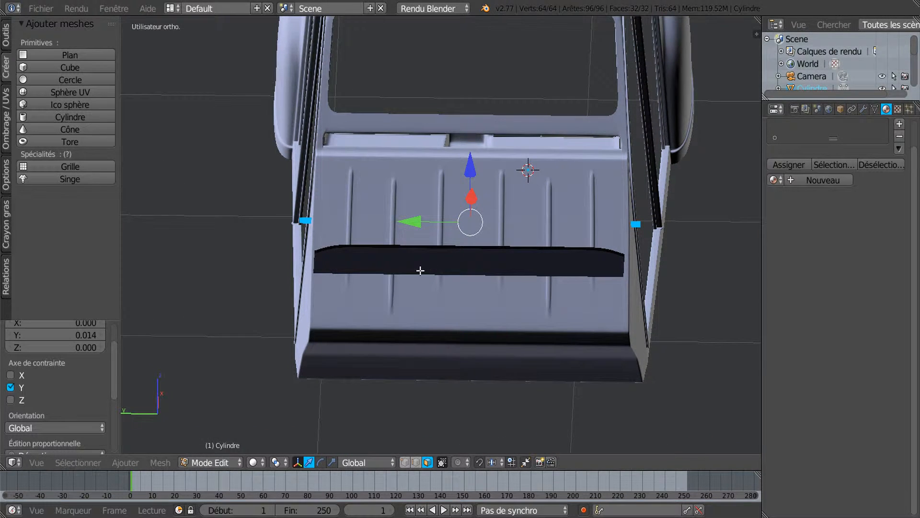
{"action": "left_click", "coordinate": [331, 462]}
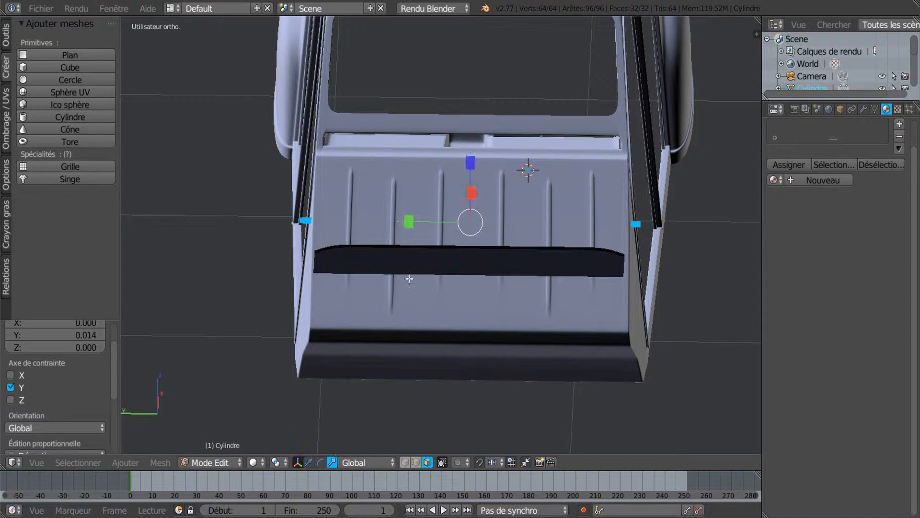
{"action": "left_click_drag", "start_coordinate": [409, 222], "coordinate": [450, 217]}
Step: Move the bar 0.061 and a further 0.032 along X so that it sits on the interior side of the ribbed panel
{"action": "middle_click_drag", "start_coordinate": [540, 236], "coordinate": [345, 220]}
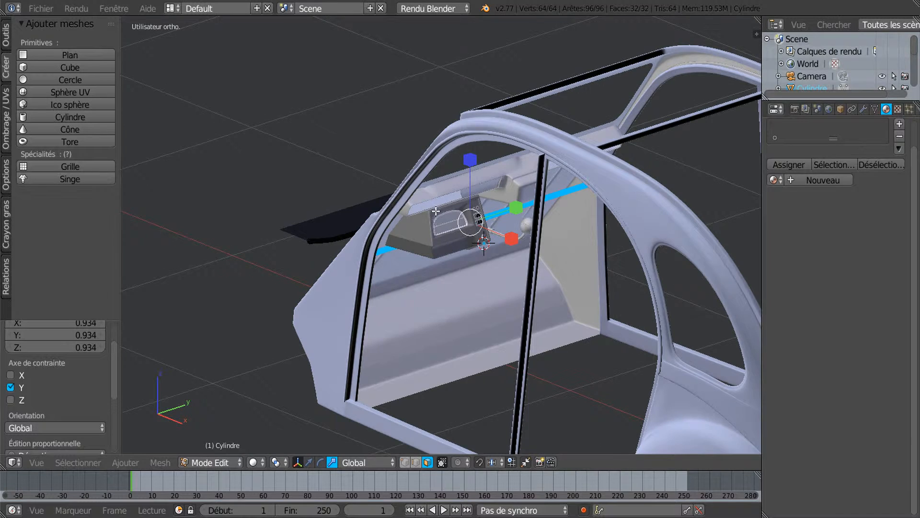
{"action": "middle_click_drag", "start_coordinate": [435, 211], "coordinate": [491, 212]}
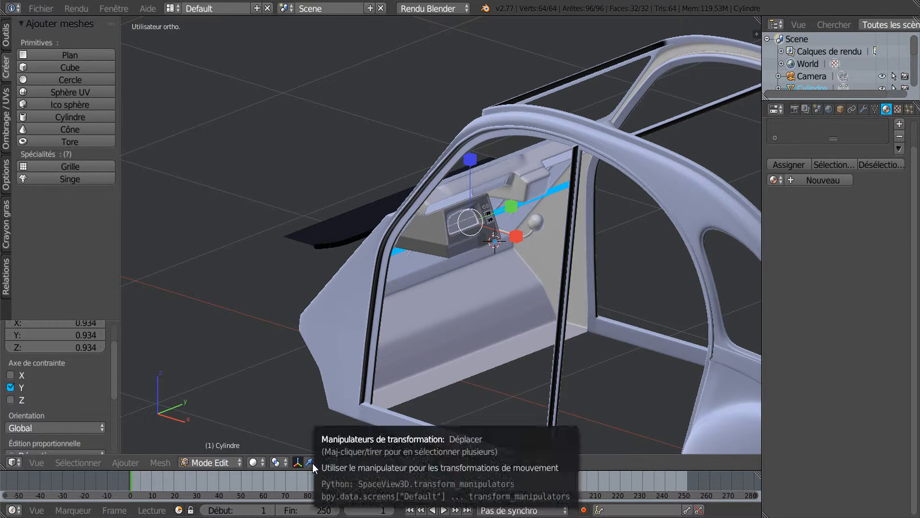
{"action": "left_click_drag", "start_coordinate": [514, 237], "coordinate": [522, 240]}
{"action": "middle_click_drag", "start_coordinate": [564, 228], "coordinate": [593, 215]}
{"action": "scroll", "coordinate": [595, 210], "scroll_direction": "up", "scroll_amount": 3}
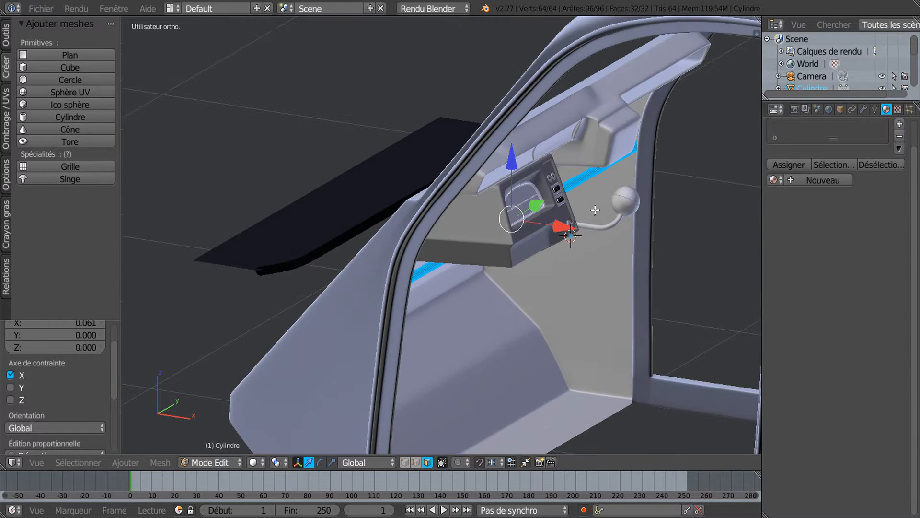
{"action": "left_click_drag", "start_coordinate": [565, 227], "coordinate": [577, 232]}
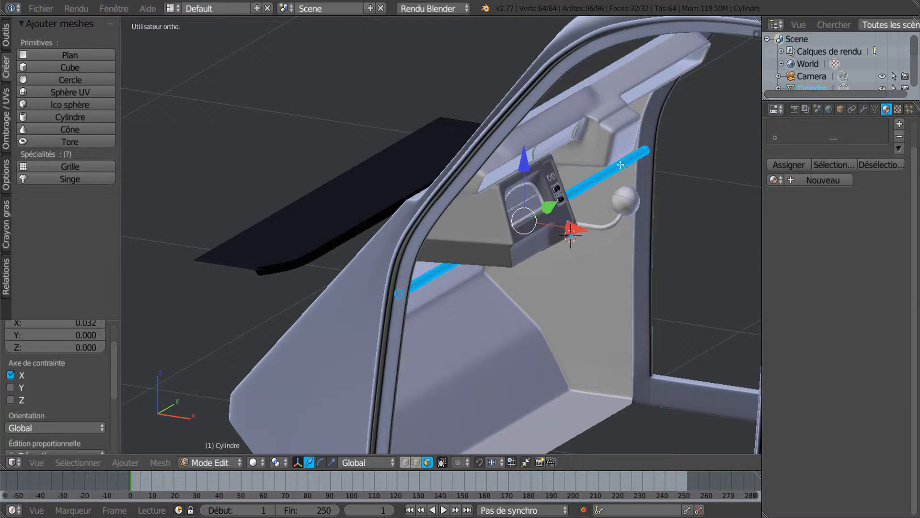
Step: Fine-tune the sideways position of the bar behind the dashboard by -0.004 along Y
{"action": "middle_click_drag", "start_coordinate": [687, 243], "coordinate": [655, 229]}
{"action": "middle_click_drag", "start_coordinate": [570, 239], "coordinate": [567, 228]}
{"action": "left_click_drag", "start_coordinate": [558, 212], "coordinate": [545, 219]}
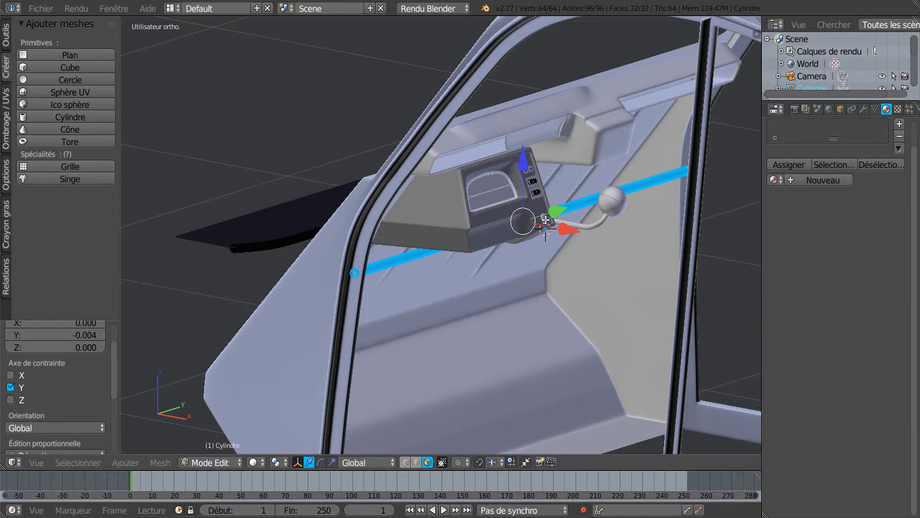
Step: In the wireframe top view, shorten the bar along Y by a factor of 0.989 to fit between the side walls
{"action": "key", "text": "KP_7"}
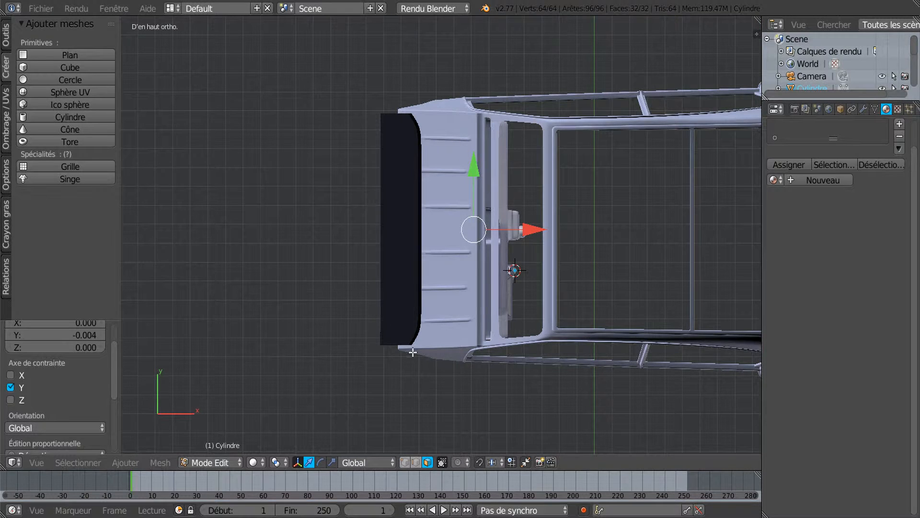
{"action": "key", "text": "z"}
{"action": "scroll", "coordinate": [433, 352], "scroll_direction": "up", "scroll_amount": 1}
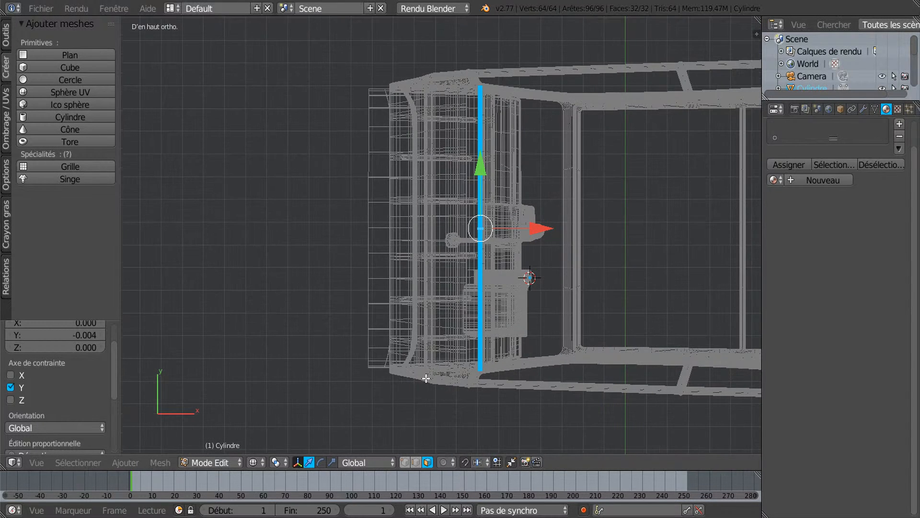
{"action": "left_click", "coordinate": [331, 462]}
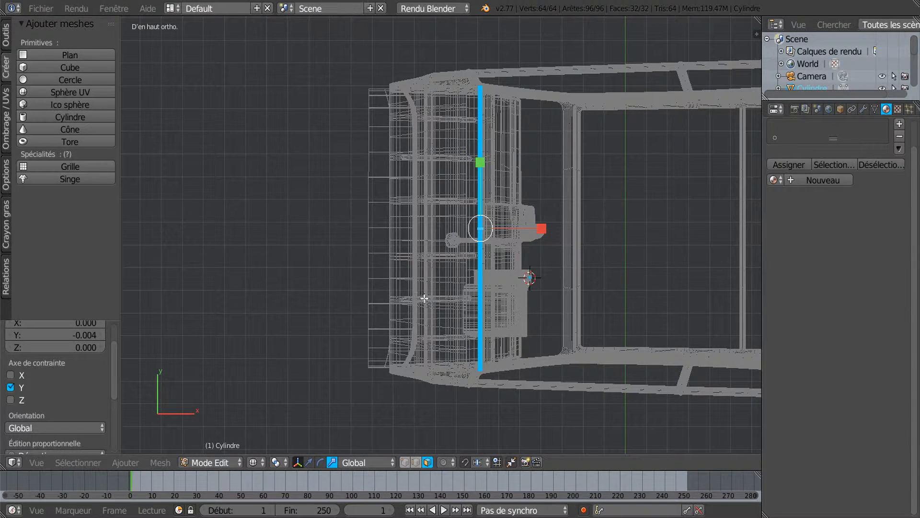
{"action": "left_click_drag", "start_coordinate": [481, 165], "coordinate": [482, 173]}
Step: Restore solid shading and, from the top view, shorten the bar along Y again by a factor of 0.986
{"action": "key", "text": "z"}
{"action": "middle_click_drag", "start_coordinate": [597, 300], "coordinate": [536, 289]}
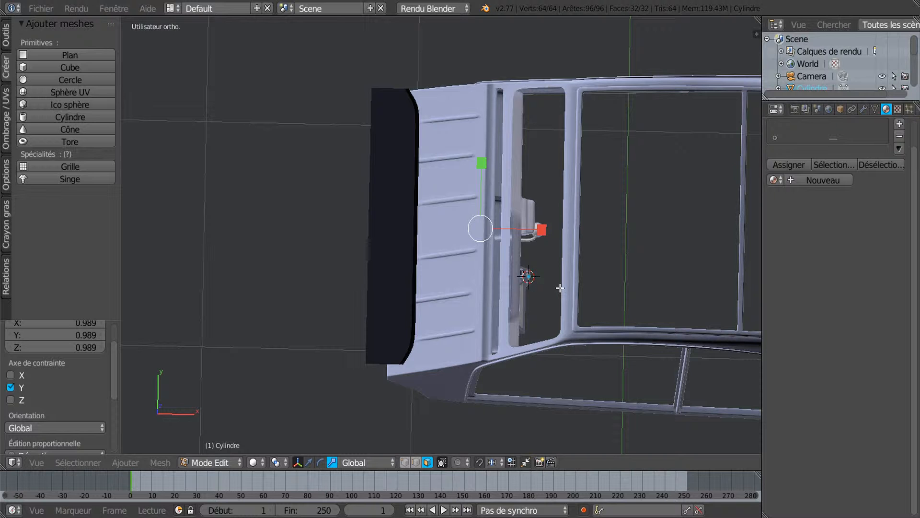
{"action": "key", "text": "KP_7"}
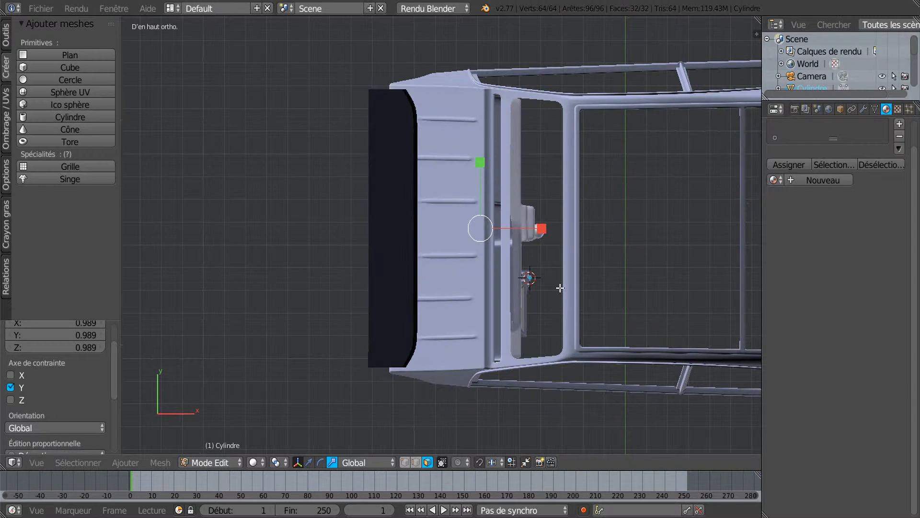
{"action": "left_click_drag", "start_coordinate": [479, 164], "coordinate": [477, 175]}
{"action": "middle_click_drag", "start_coordinate": [530, 172], "coordinate": [499, 219]}
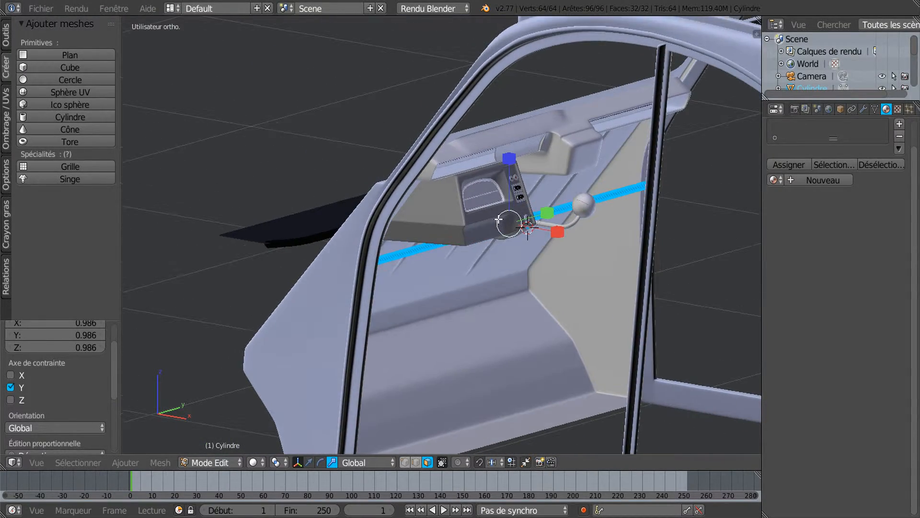
Step: Switch to the translate manipulator and shift the bar behind the dashboard -0.024 along X
{"action": "scroll", "coordinate": [499, 219], "scroll_direction": "down", "scroll_amount": 2}
{"action": "left_click", "coordinate": [309, 462]}
{"action": "middle_click_drag", "start_coordinate": [500, 278], "coordinate": [513, 266]}
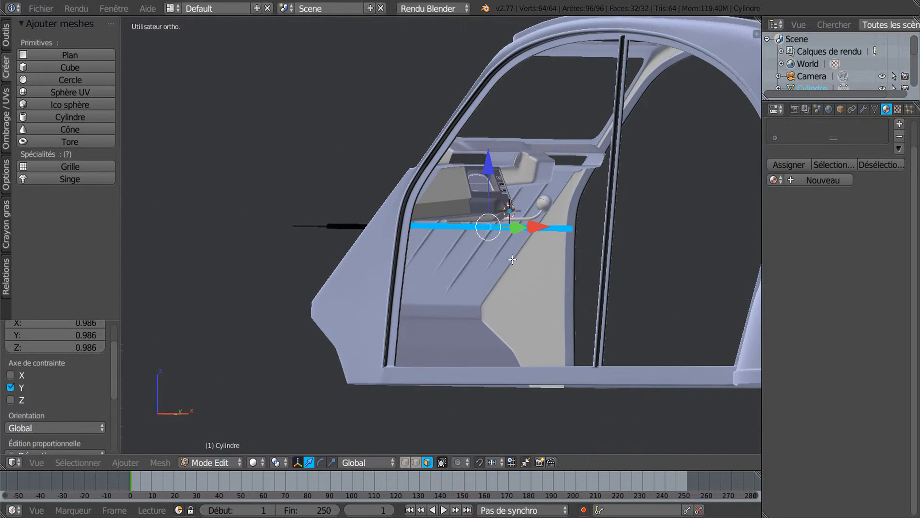
{"action": "scroll", "coordinate": [515, 263], "scroll_direction": "up", "scroll_amount": 2}
{"action": "middle_click_drag", "start_coordinate": [554, 225], "coordinate": [588, 255]}
{"action": "mouse_move", "coordinate": [562, 227]}
{"action": "left_mouse_down"}
{"action": "mouse_move", "coordinate": [552, 228]}
{"action": "mouse_move", "coordinate": [558, 231]}
{"action": "left_mouse_up"}
{"action": "middle_click_drag", "start_coordinate": [558, 231], "coordinate": [503, 240]}
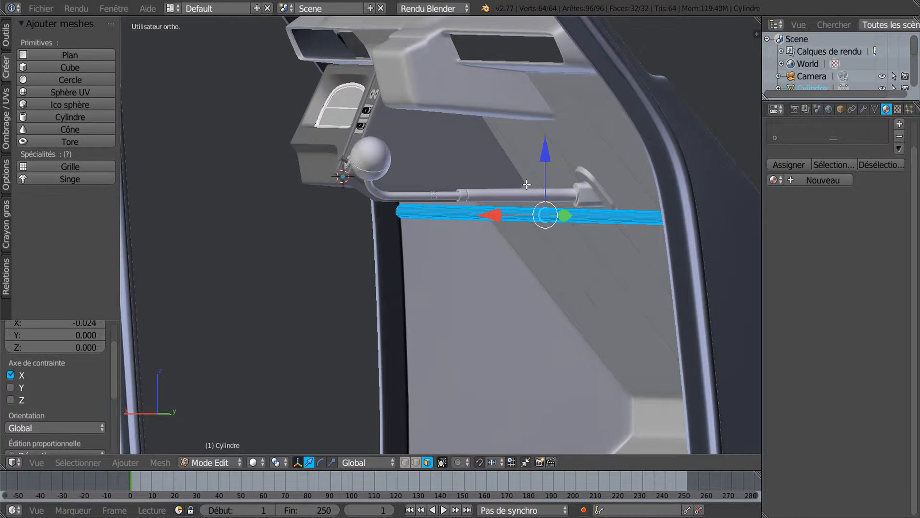
Step: Raise the bar 0.007 along Z, beneath the ball-ended gear lever
{"action": "left_click_drag", "start_coordinate": [546, 158], "coordinate": [549, 153]}
{"action": "middle_click_drag", "start_coordinate": [550, 155], "coordinate": [574, 209]}
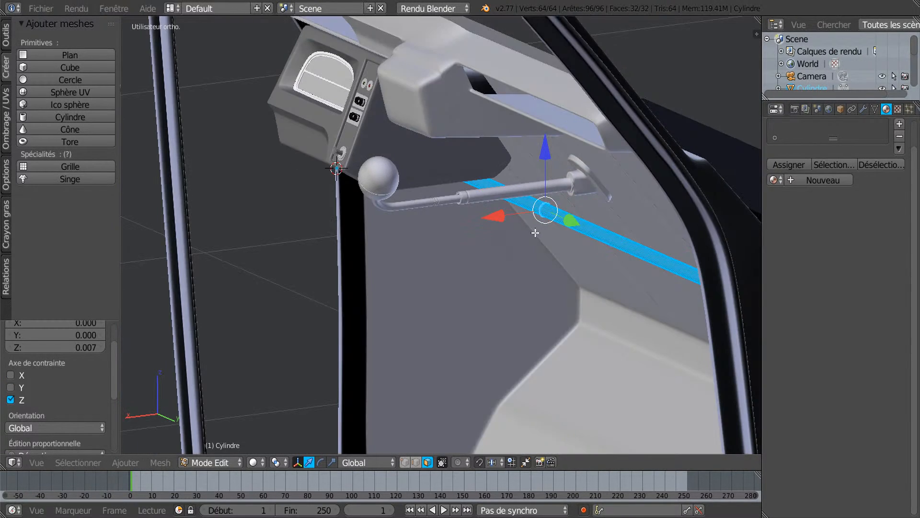
{"action": "scroll", "coordinate": [532, 231], "scroll_direction": "up", "scroll_amount": 3}
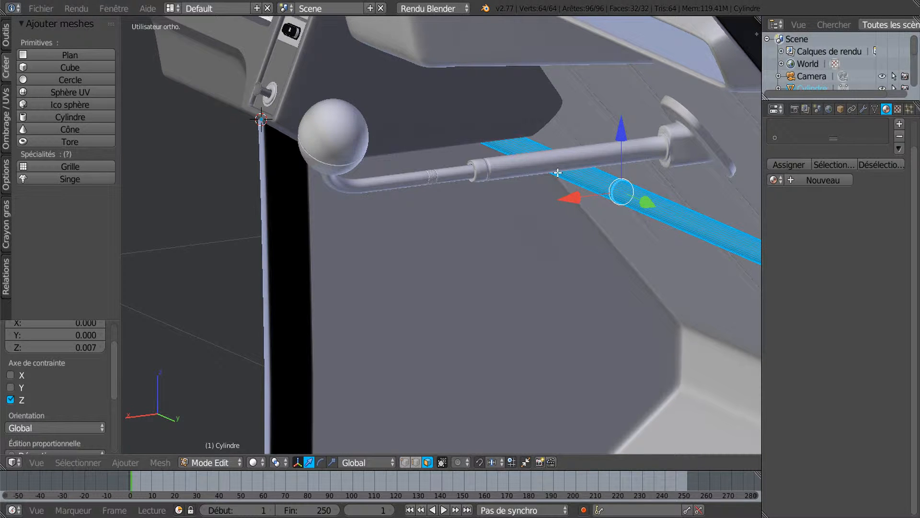
{"action": "middle_click_drag", "start_coordinate": [552, 182], "coordinate": [550, 180]}
{"action": "middle_click_drag", "start_coordinate": [653, 192], "coordinate": [655, 211]}
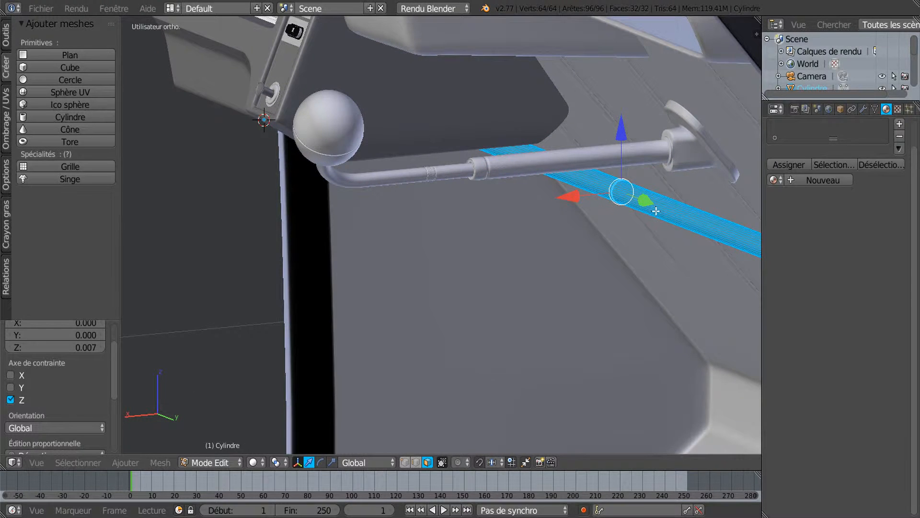
Step: Move the bar 0.076, then -0.553 and -0.209 along X, ending clear in front of the car body
{"action": "left_click_drag", "start_coordinate": [571, 201], "coordinate": [501, 220]}
{"action": "scroll", "coordinate": [498, 227], "scroll_direction": "down", "scroll_amount": 3}
{"action": "mouse_move", "coordinate": [528, 232]}
{"action": "middle_mouse_down"}
{"action": "mouse_move", "coordinate": [618, 232]}
{"action": "mouse_move", "coordinate": [518, 238]}
{"action": "middle_mouse_up"}
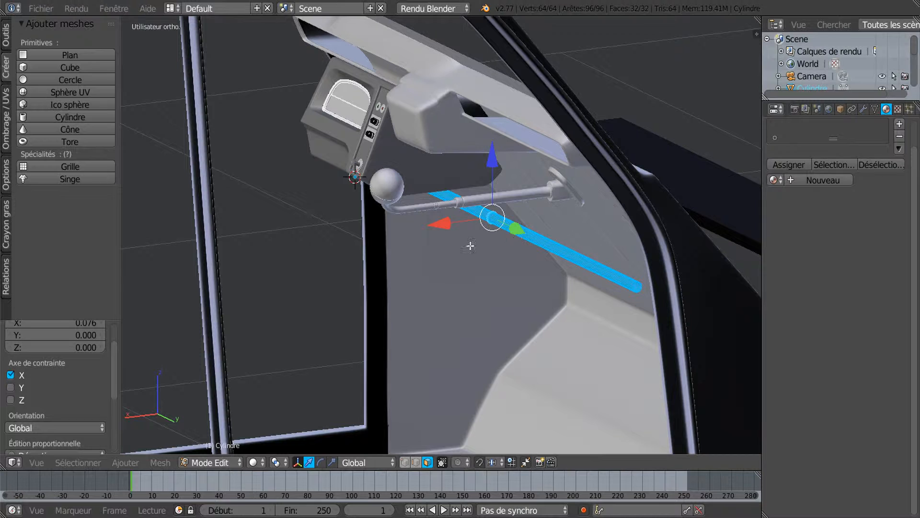
{"action": "left_click_drag", "start_coordinate": [448, 228], "coordinate": [642, 189]}
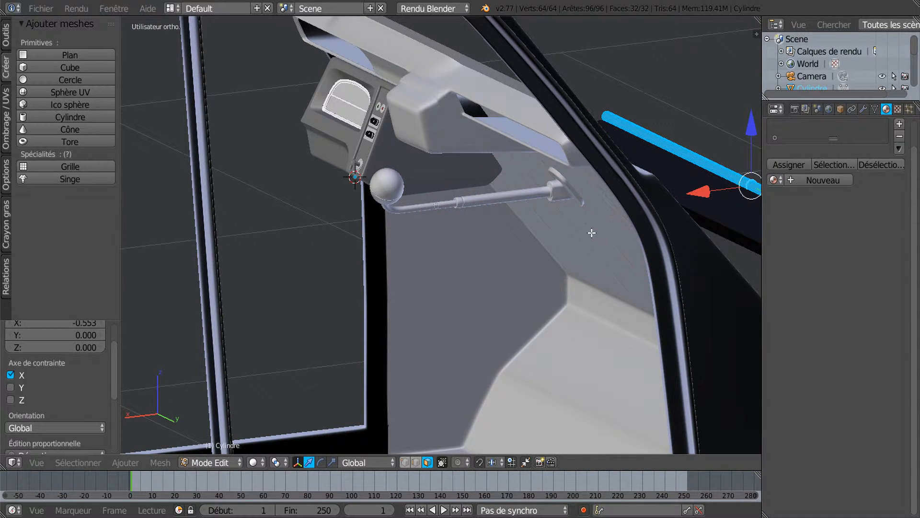
{"action": "scroll", "coordinate": [591, 233], "scroll_direction": "down", "scroll_amount": 3}
{"action": "left_click_drag", "start_coordinate": [580, 213], "coordinate": [673, 230]}
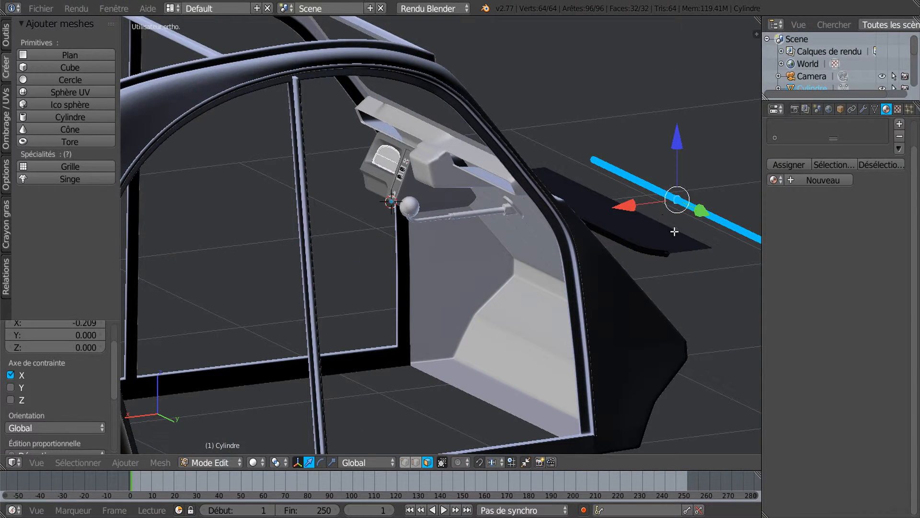
Step: In wireframe shading and the left orthographic view, scale the whole bar uniformly by a factor of 3.835
{"action": "scroll", "coordinate": [673, 230], "scroll_direction": "up", "scroll_amount": 5}
{"action": "middle_click_drag", "start_coordinate": [468, 244], "coordinate": [301, 203]}
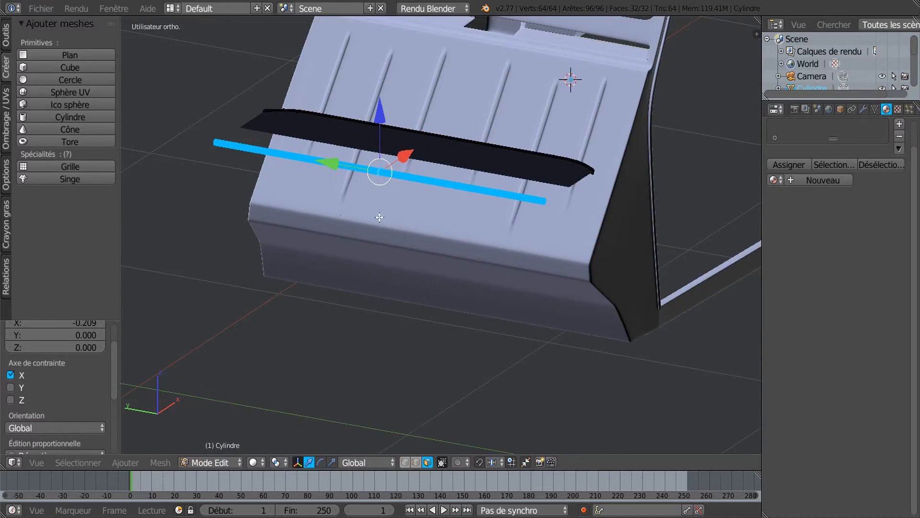
{"action": "scroll", "coordinate": [379, 217], "scroll_direction": "up", "scroll_amount": 2}
{"action": "middle_click_drag", "start_coordinate": [379, 217], "coordinate": [416, 206]}
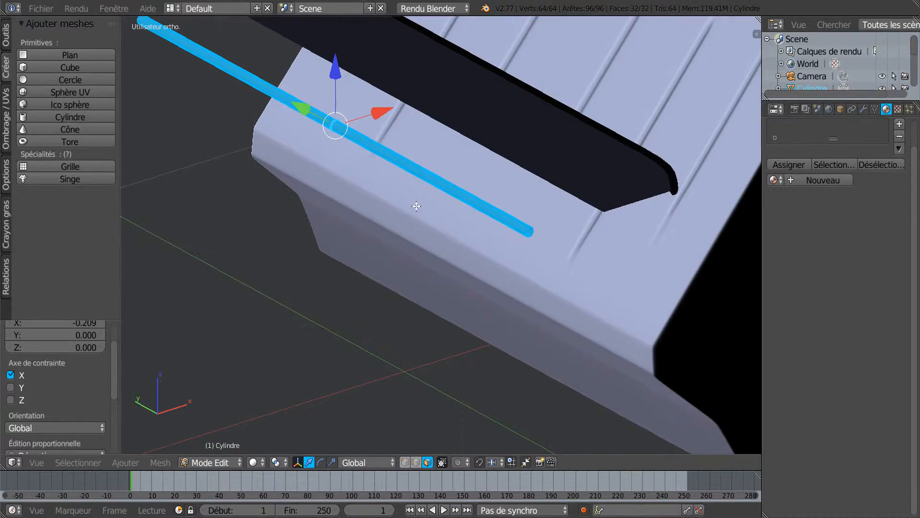
{"action": "key", "text": "z"}
{"action": "scroll", "coordinate": [462, 211], "scroll_direction": "up", "scroll_amount": 3}
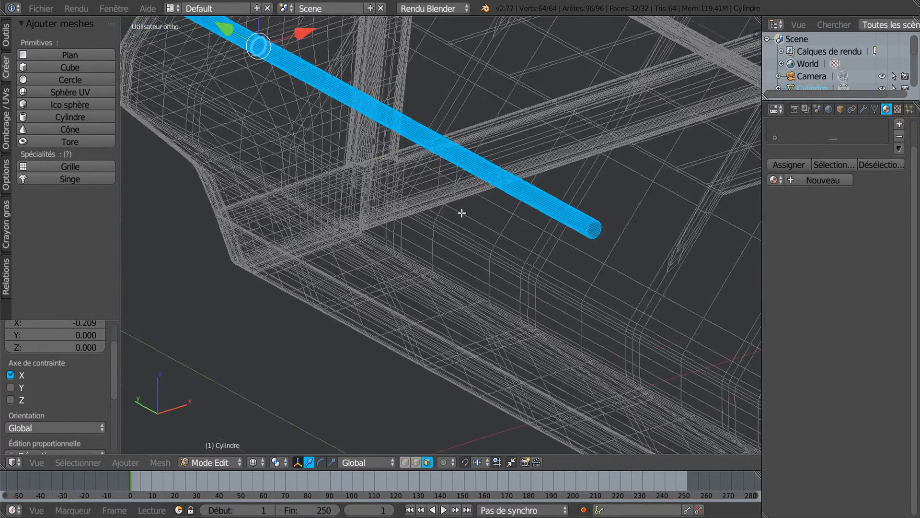
{"action": "scroll", "coordinate": [437, 236], "scroll_direction": "down", "scroll_amount": 6}
{"action": "middle_click_drag", "start_coordinate": [438, 237], "coordinate": [475, 249]}
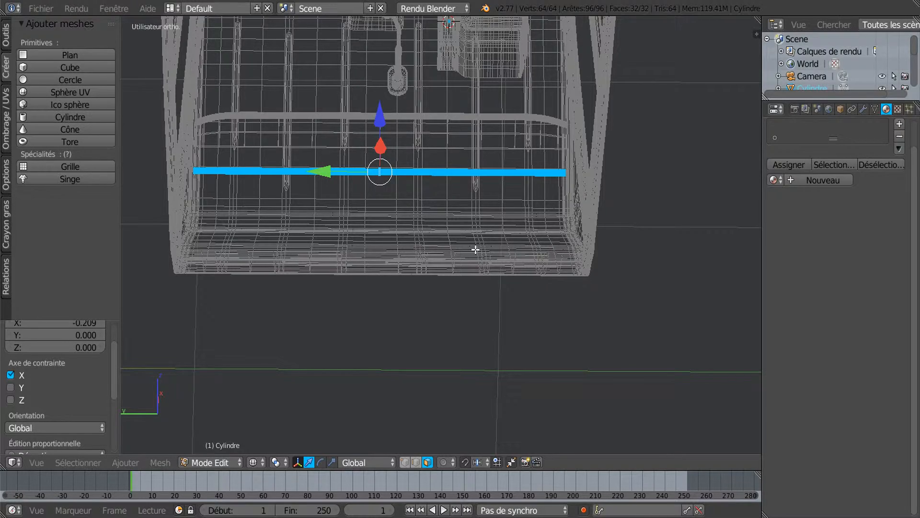
{"action": "key", "text": "KP_7"}
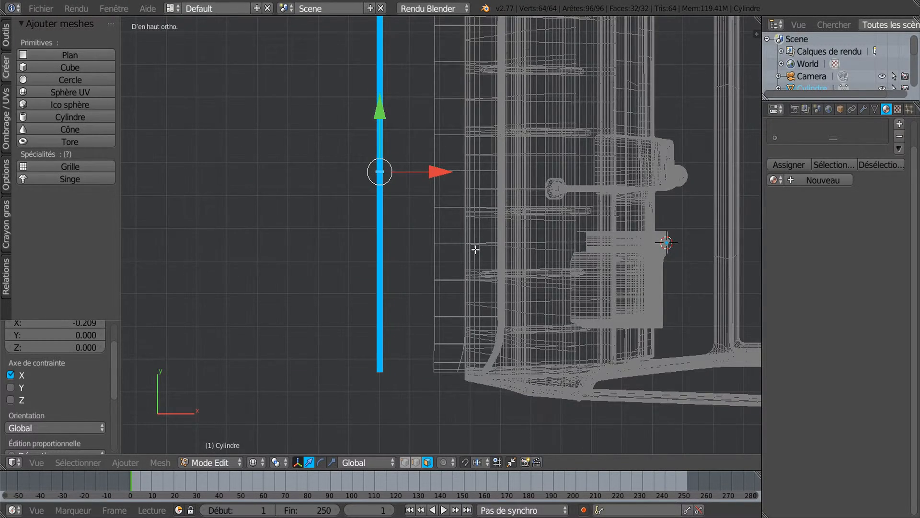
{"action": "key", "text": "KP_1"}
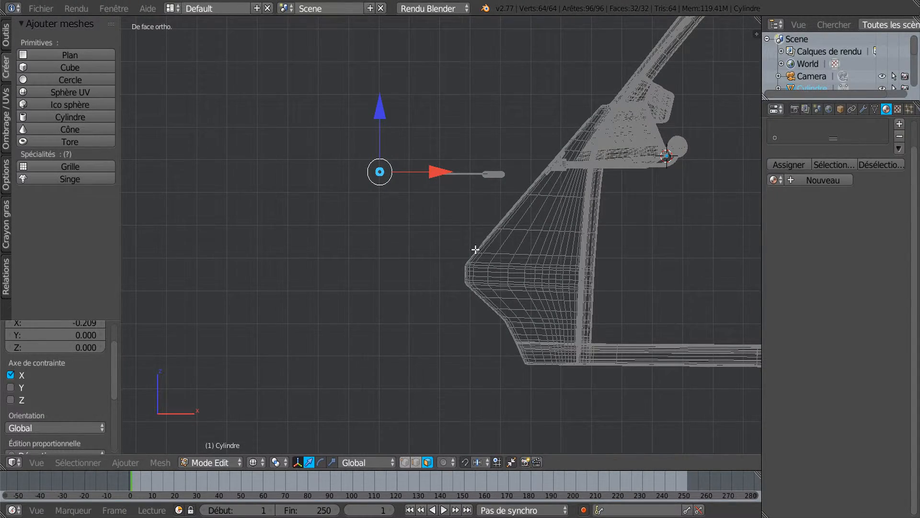
{"action": "key", "text": "ctrl+KP_3"}
{"action": "scroll", "coordinate": [475, 249], "scroll_direction": "down", "scroll_amount": 4}
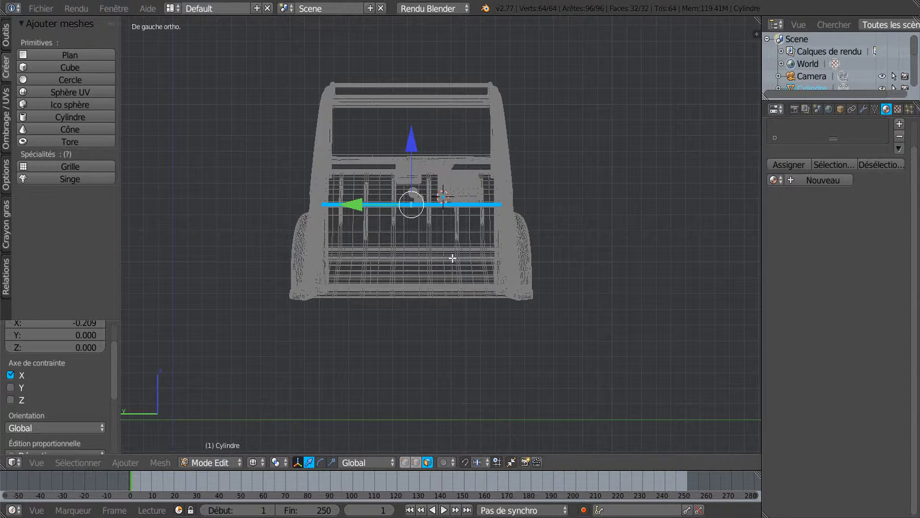
{"action": "key", "text": "s"}
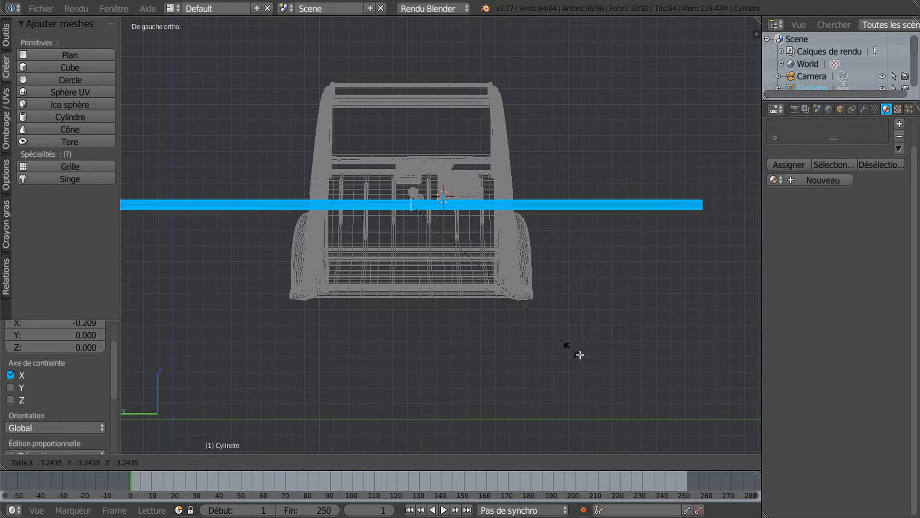
{"action": "left_click", "coordinate": [600, 373]}
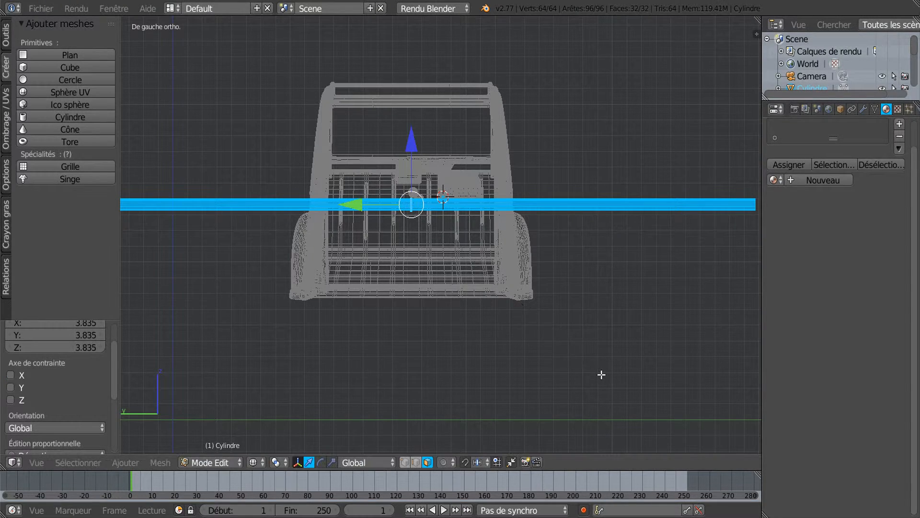
Step: Frame the tube's open end, switch to edge selection, deselect the whole mesh and restore solid shading
{"action": "scroll", "coordinate": [594, 342], "scroll_direction": "down", "scroll_amount": 1}
{"action": "middle_click_drag", "start_coordinate": [552, 337], "coordinate": [479, 340]}
{"action": "scroll", "coordinate": [556, 332], "scroll_direction": "up", "scroll_amount": 3}
{"action": "scroll", "coordinate": [531, 308], "scroll_direction": "up", "scroll_amount": 5}
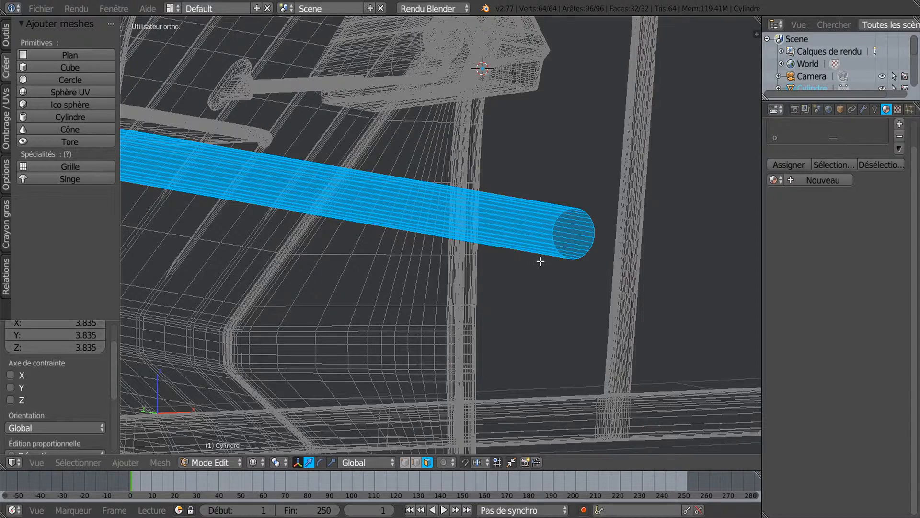
{"action": "middle_click_drag", "start_coordinate": [532, 269], "coordinate": [467, 311], "text": "shift"}
{"action": "scroll", "coordinate": [475, 304], "scroll_direction": "up", "scroll_amount": 2}
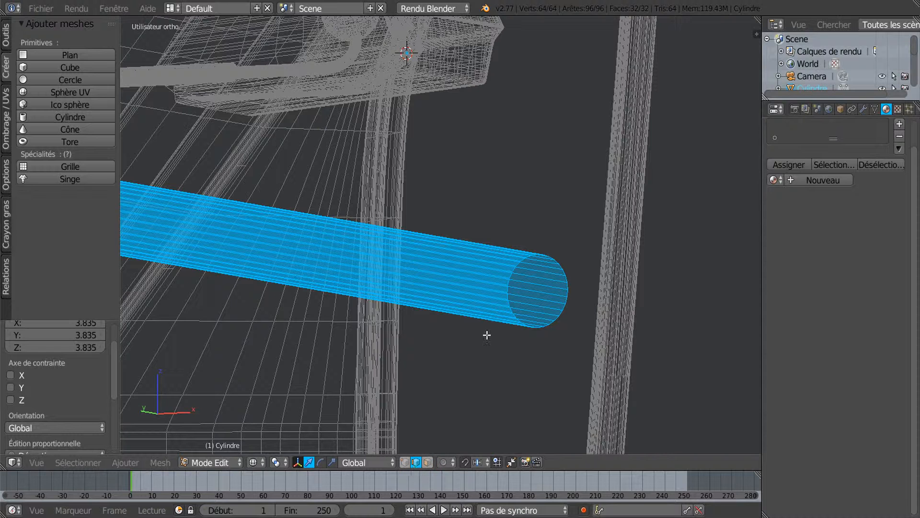
{"action": "key", "text": "a"}
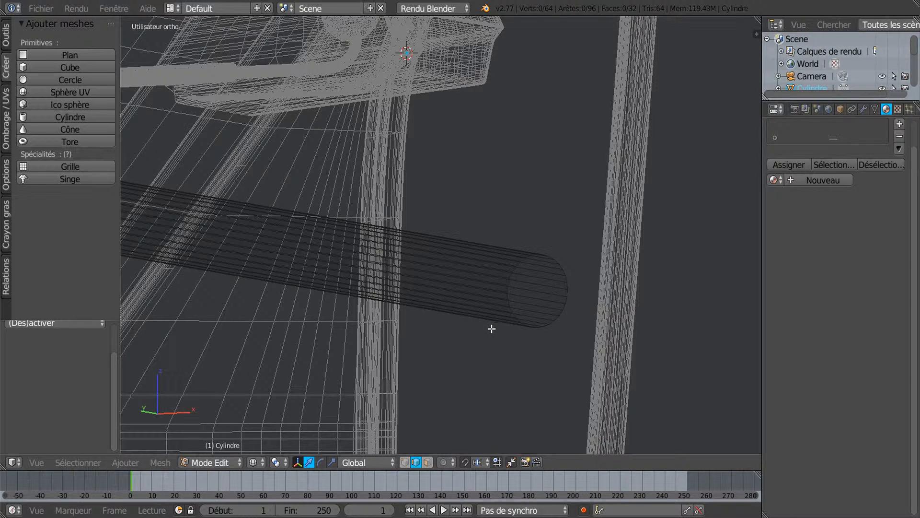
{"action": "key", "text": "z"}
{"action": "scroll", "coordinate": [498, 329], "scroll_direction": "up", "scroll_amount": 1}
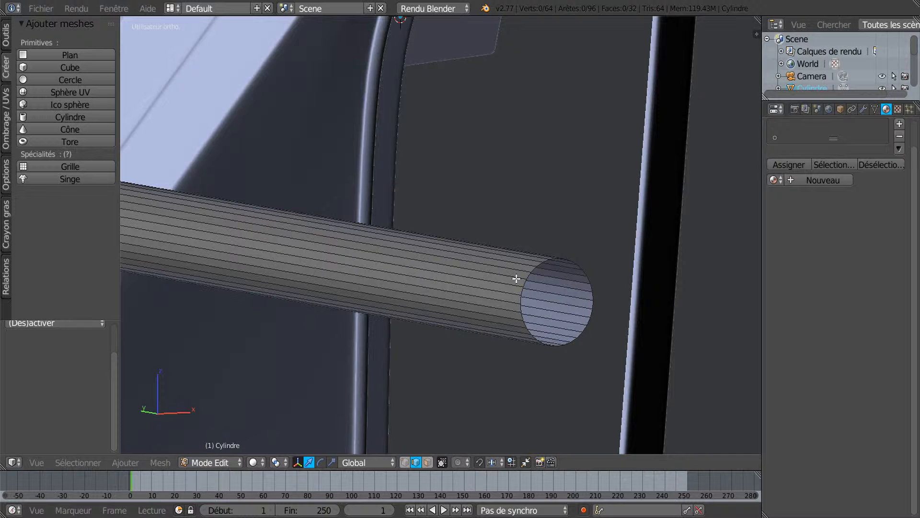
Step: Start a selection of alternate lengthwise edges on the tube by picking the first three
{"action": "key", "text": "ctrl+r"}
{"action": "right_click", "coordinate": [527, 266], "text": "shift"}
{"action": "middle_click_drag", "start_coordinate": [541, 315], "coordinate": [435, 320]}
{"action": "right_click", "coordinate": [425, 372], "text": "shift"}
{"action": "middle_click_drag", "start_coordinate": [404, 366], "coordinate": [609, 230]}
{"action": "scroll", "coordinate": [518, 295], "scroll_direction": "down", "scroll_amount": 1}
{"action": "middle_click_drag", "start_coordinate": [491, 306], "coordinate": [579, 353]}
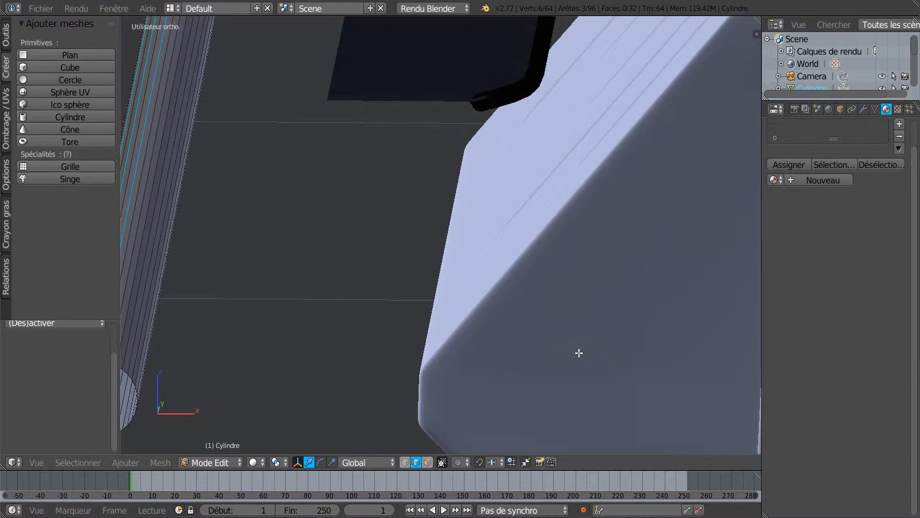
Step: Add five more lengthwise edges around the tube to the selection, skipping one edge between each
{"action": "middle_click_drag", "start_coordinate": [442, 332], "coordinate": [499, 277], "text": "shift"}
{"action": "right_click", "coordinate": [321, 285], "text": "shift"}
{"action": "right_click", "coordinate": [333, 290], "text": "shift"}
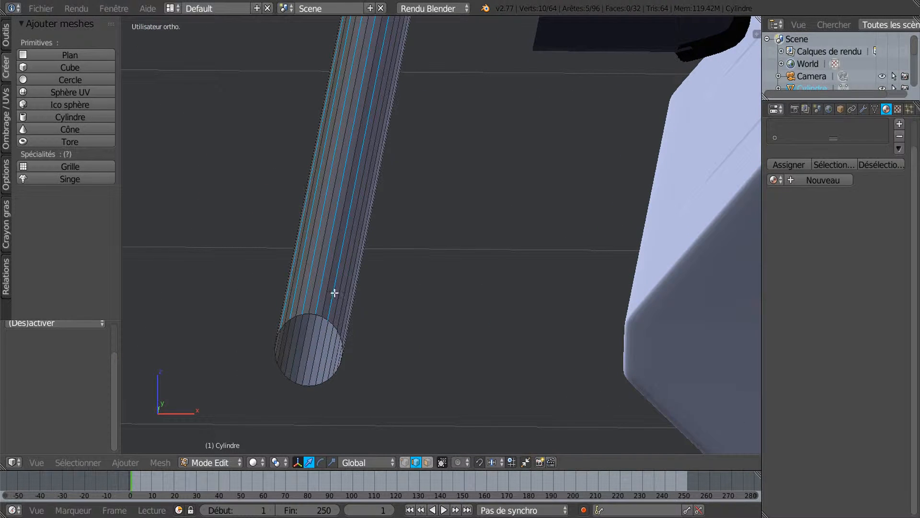
{"action": "right_click", "coordinate": [341, 301], "text": "shift"}
{"action": "mouse_move", "coordinate": [363, 312]}
{"action": "middle_mouse_down"}
{"action": "mouse_move", "coordinate": [362, 300]}
{"action": "mouse_move", "coordinate": [428, 334]}
{"action": "mouse_move", "coordinate": [446, 394]}
{"action": "mouse_move", "coordinate": [450, 372]}
{"action": "middle_mouse_up"}
{"action": "right_click", "coordinate": [389, 94], "text": "shift"}
{"action": "right_click", "coordinate": [390, 104], "text": "shift"}
{"action": "middle_click_drag", "start_coordinate": [417, 165], "coordinate": [436, 317]}
{"action": "middle_click_drag", "start_coordinate": [461, 263], "coordinate": [460, 248]}
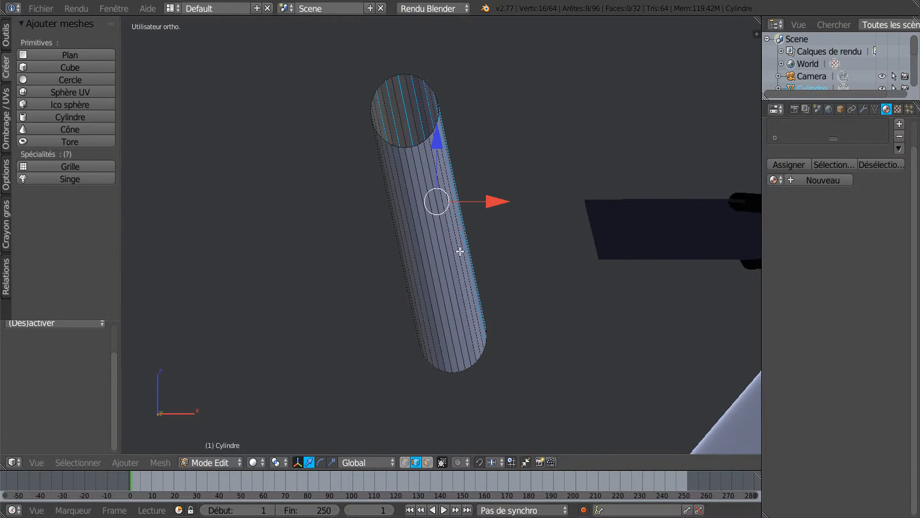
Step: Extend the alternating edge selection with three more lengthwise edges, bringing it to eleven edges
{"action": "middle_click_drag", "start_coordinate": [467, 140], "coordinate": [462, 152]}
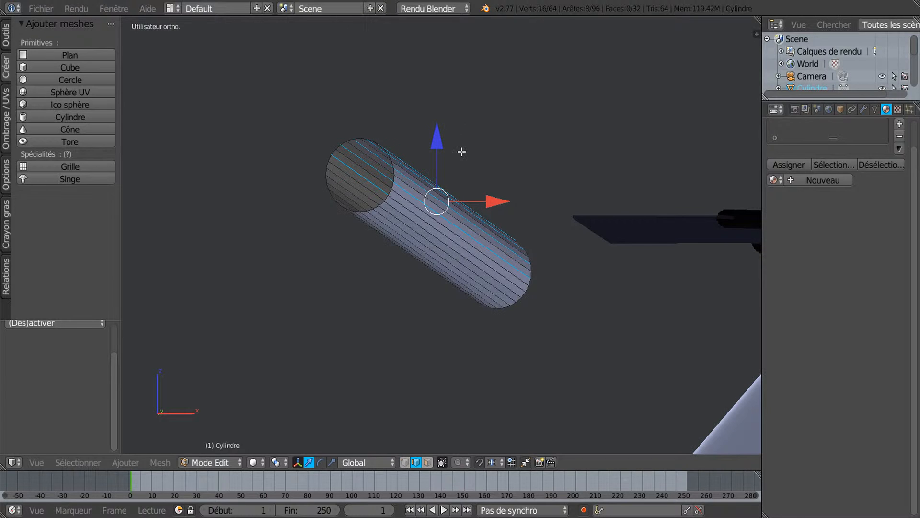
{"action": "right_click", "coordinate": [397, 202], "text": "shift"}
{"action": "right_click", "coordinate": [390, 214], "text": "shift"}
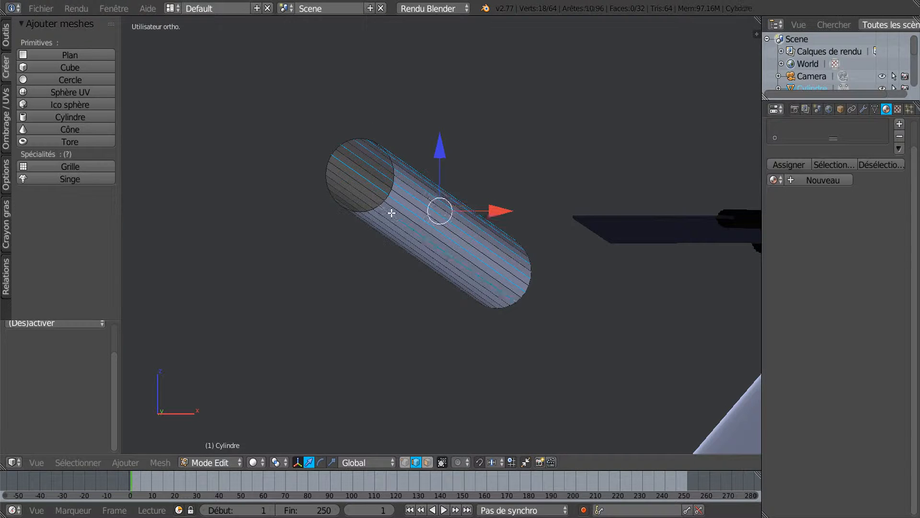
{"action": "right_click", "coordinate": [380, 222], "text": "shift"}
{"action": "right_click", "coordinate": [451, 216], "text": "shift"}
{"action": "middle_click_drag", "start_coordinate": [451, 215], "coordinate": [459, 210]}
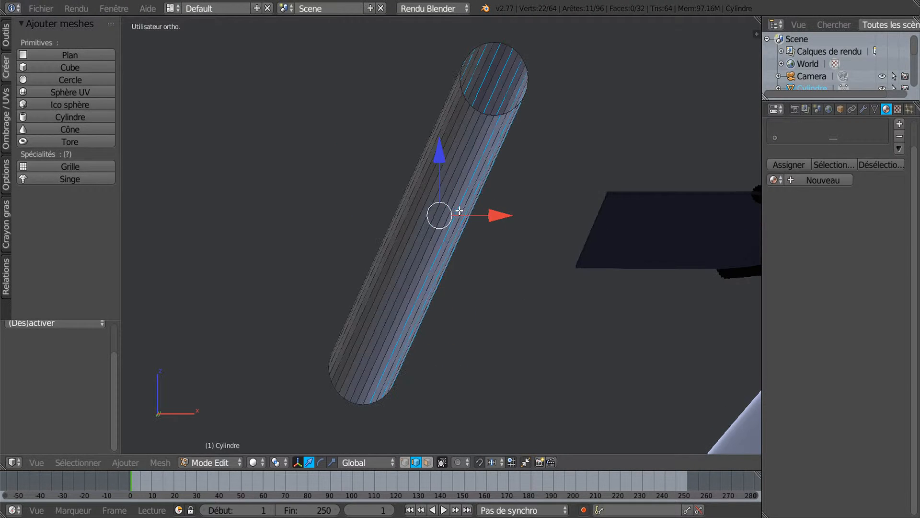
Step: Continue the alternating edge selection around the remaining side of the tube, up to fifteen lengthwise edges
{"action": "right_click", "coordinate": [478, 133], "text": "shift"}
{"action": "middle_click_drag", "start_coordinate": [488, 165], "coordinate": [495, 177]}
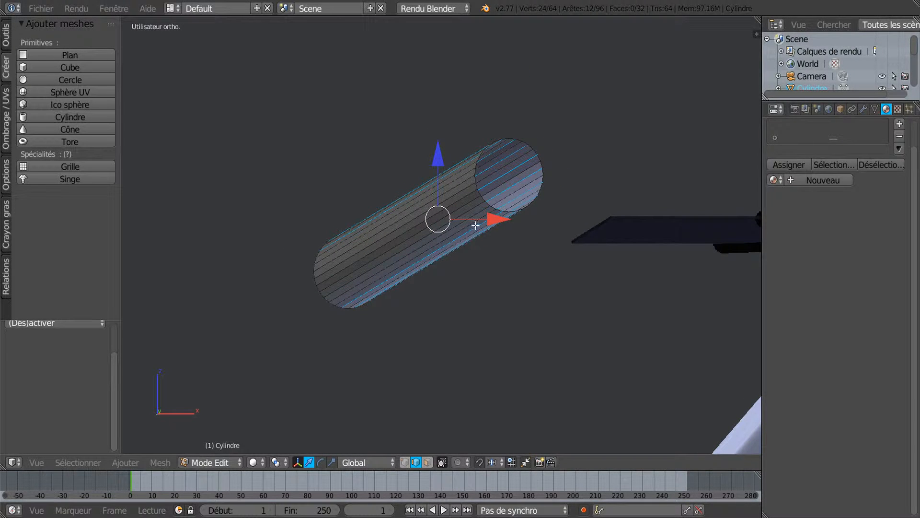
{"action": "right_click", "coordinate": [468, 206], "text": "shift"}
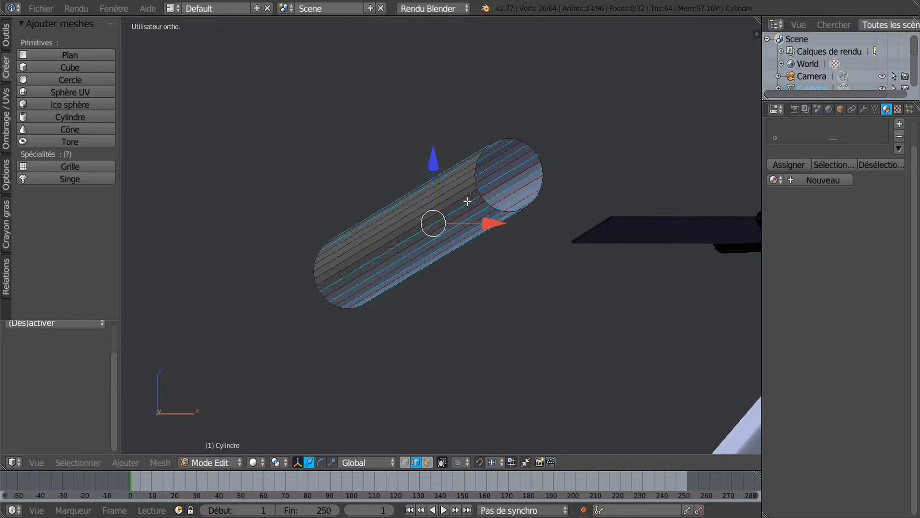
{"action": "right_click", "coordinate": [465, 189], "text": "shift"}
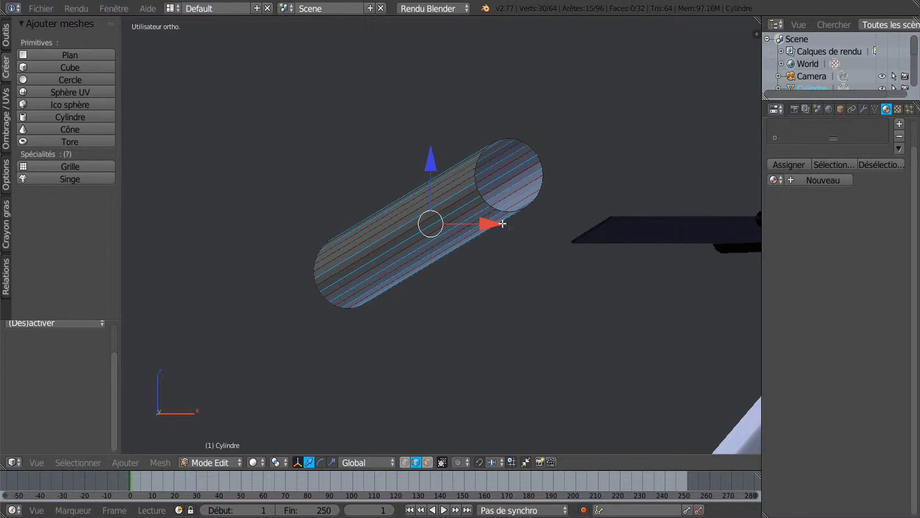
{"action": "middle_click_drag", "start_coordinate": [500, 222], "coordinate": [505, 228]}
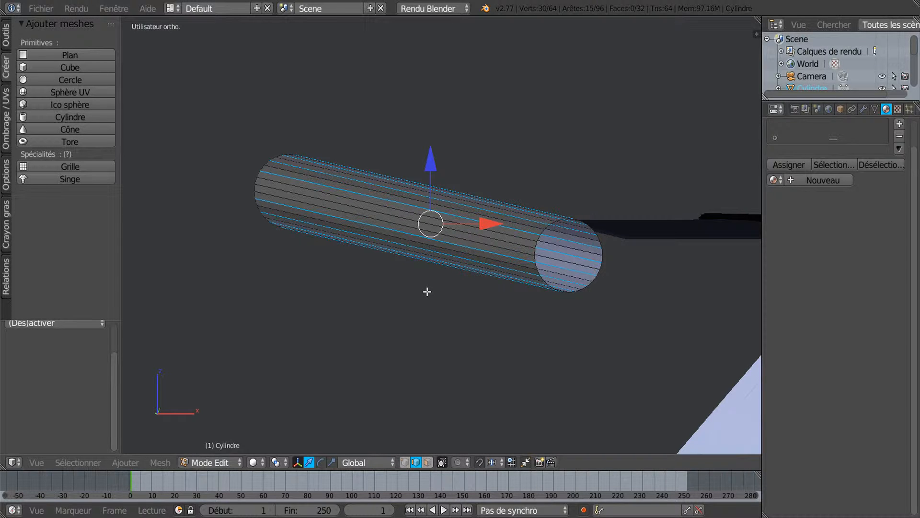
Step: Leave mesh editing of the tube and hide the car body object
{"action": "key", "text": "ctrl+KP_3"}
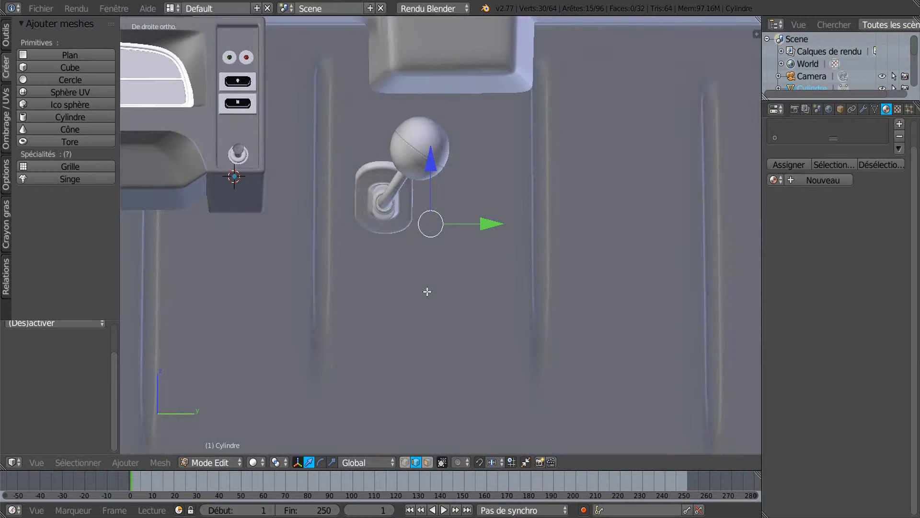
{"action": "scroll", "coordinate": [427, 292], "scroll_direction": "down", "scroll_amount": 6}
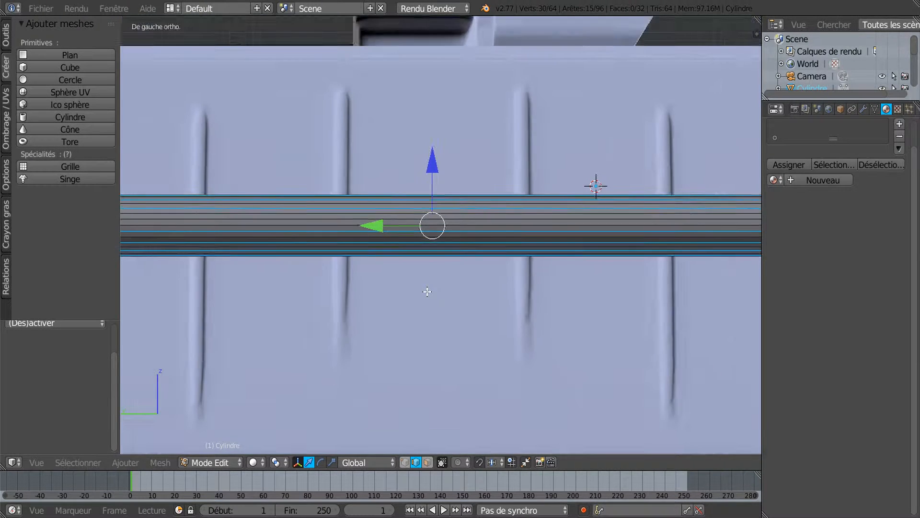
{"action": "scroll", "coordinate": [505, 263], "scroll_direction": "down", "scroll_amount": 3}
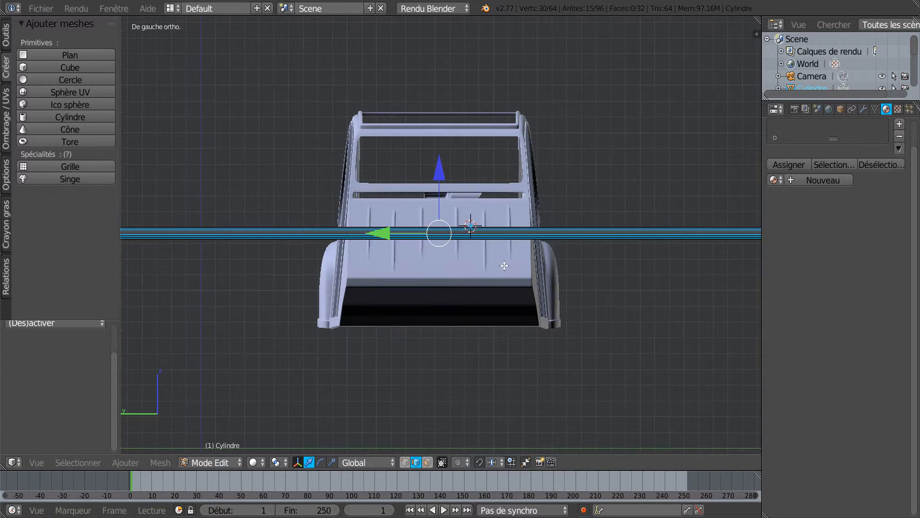
{"action": "scroll", "coordinate": [504, 266], "scroll_direction": "down", "scroll_amount": 2}
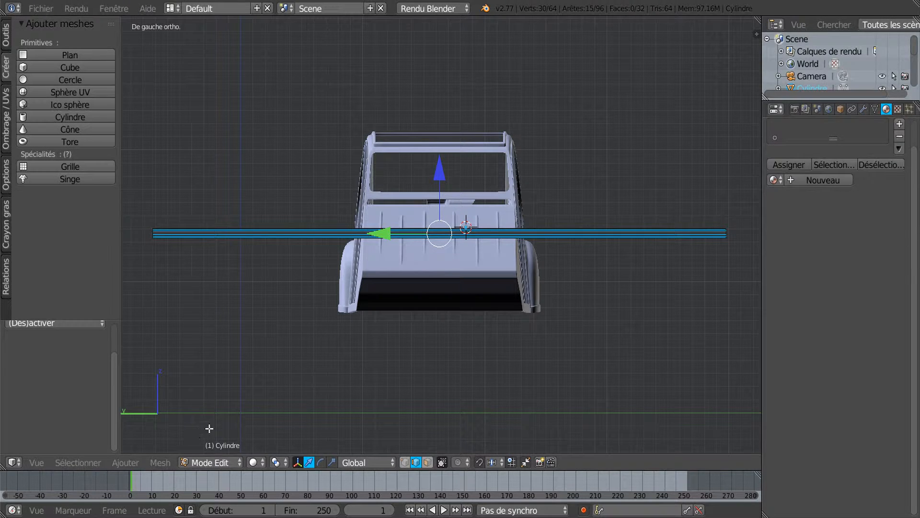
{"action": "key", "text": "Tab"}
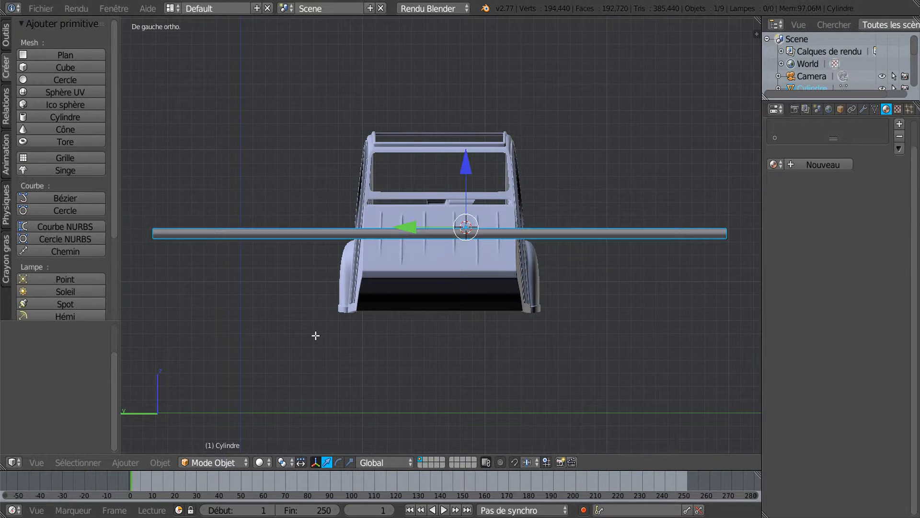
{"action": "right_click", "coordinate": [451, 276]}
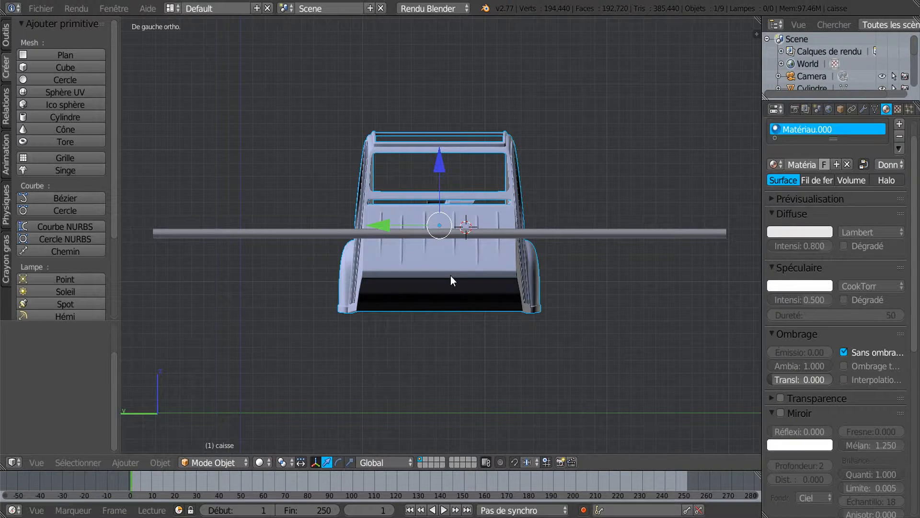
{"action": "key", "text": "h"}
Step: Reopen the tube's mesh for editing and scale the selected alternate edges uniformly by about 0.832
{"action": "right_click", "coordinate": [487, 235]}
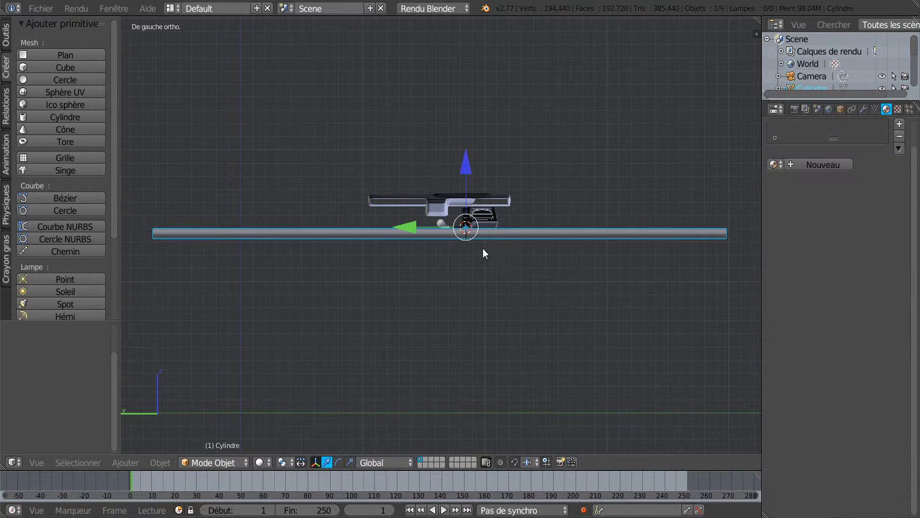
{"action": "key", "text": "Tab"}
{"action": "scroll", "coordinate": [478, 268], "scroll_direction": "up", "scroll_amount": 6}
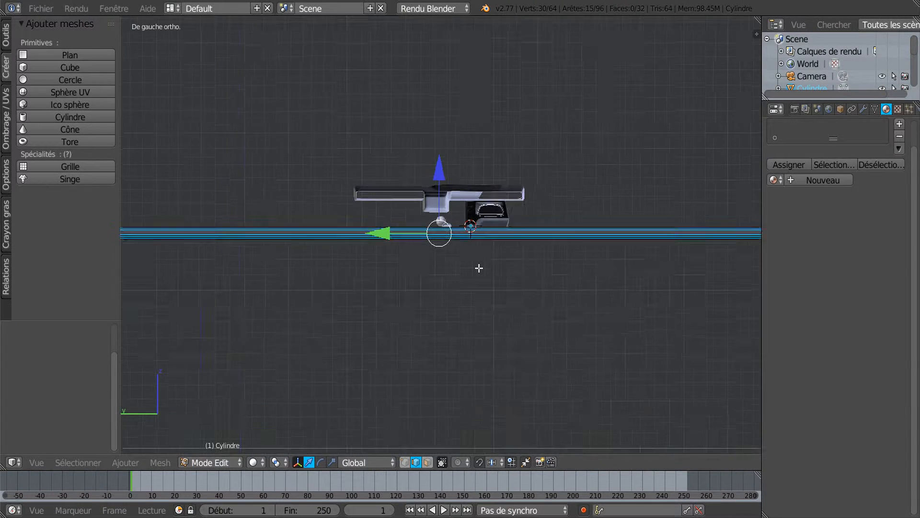
{"action": "scroll", "coordinate": [478, 269], "scroll_direction": "up", "scroll_amount": 5}
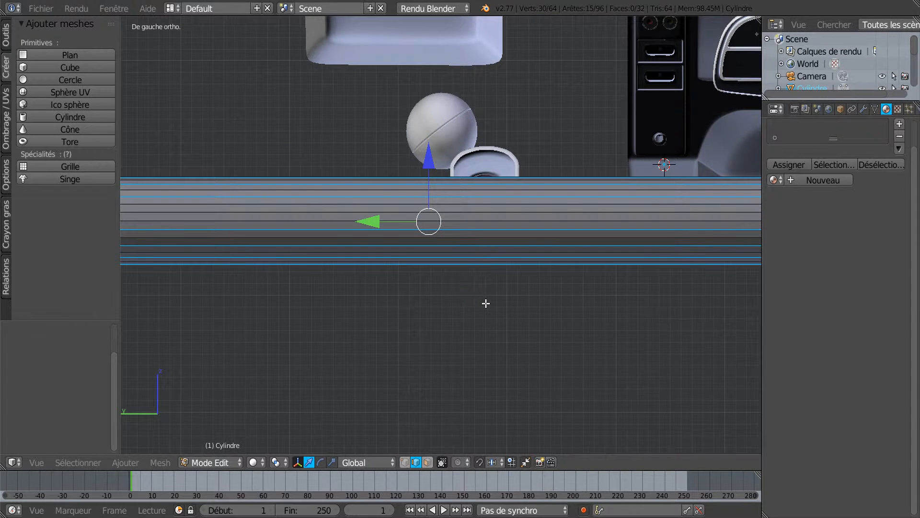
{"action": "key", "text": "s"}
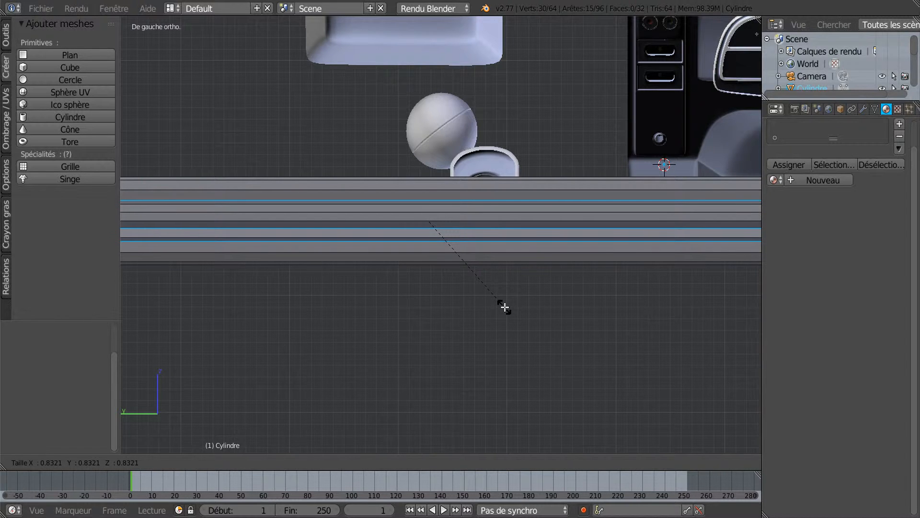
{"action": "left_click", "coordinate": [504, 307]}
{"action": "scroll", "coordinate": [505, 307], "scroll_direction": "down", "scroll_amount": 5}
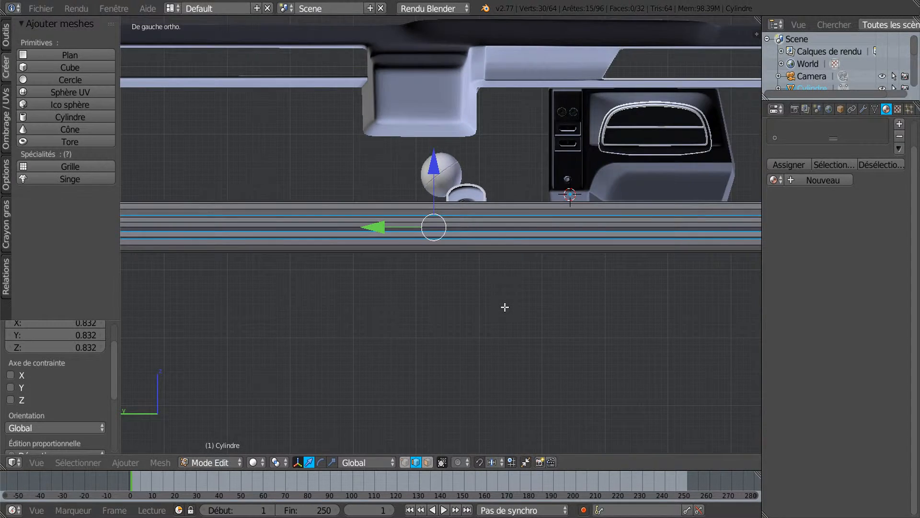
{"action": "scroll", "coordinate": [504, 306], "scroll_direction": "down", "scroll_amount": 4}
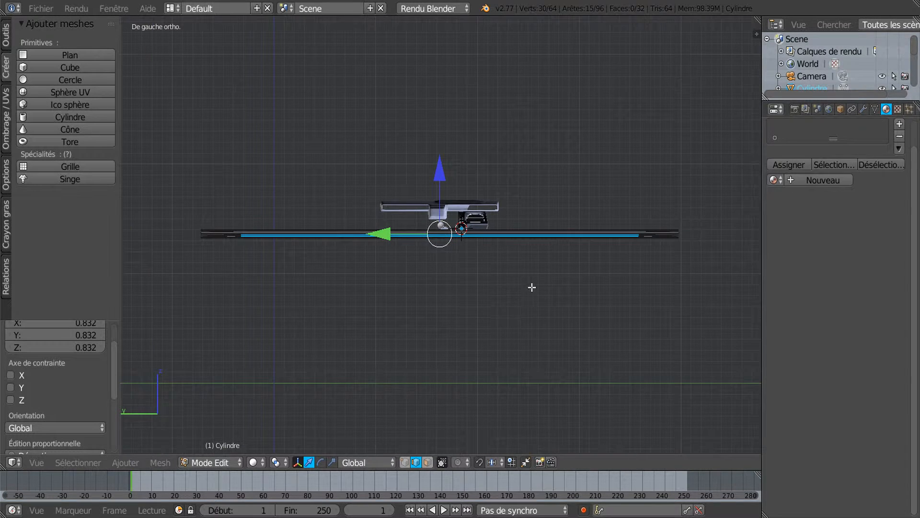
Step: Enable the scale manipulator, set the pivot point to the 3D cursor, and place the cursor below the tube near its end
{"action": "middle_click_drag", "start_coordinate": [614, 275], "coordinate": [486, 310]}
{"action": "scroll", "coordinate": [486, 310], "scroll_direction": "up", "scroll_amount": 2}
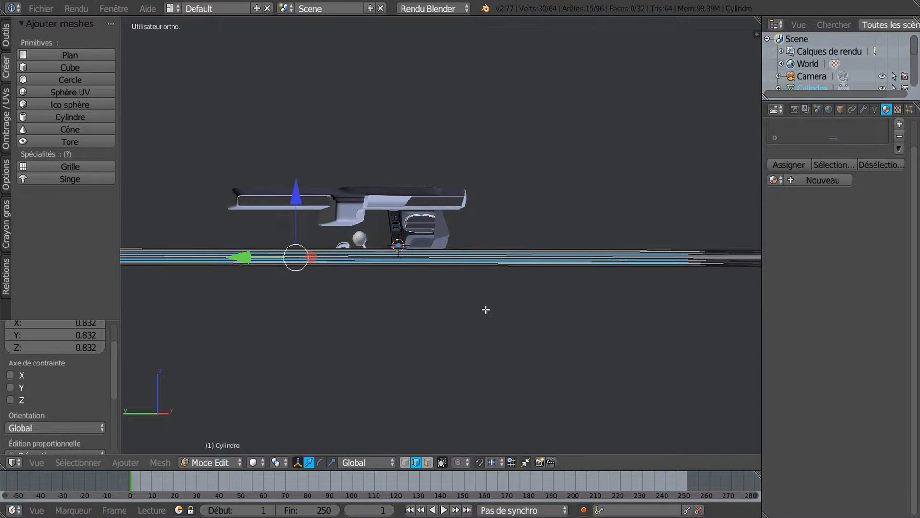
{"action": "key", "text": "KP_1"}
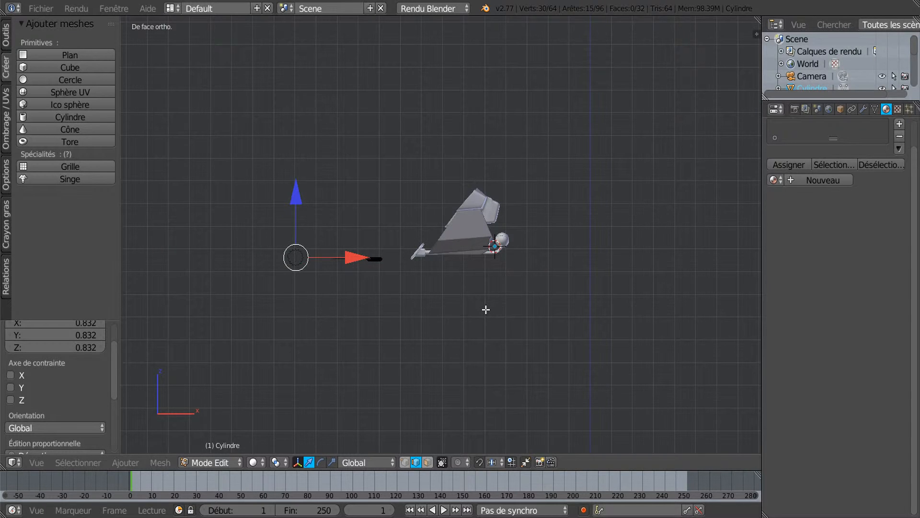
{"action": "key", "text": "ctrl+KP_1"}
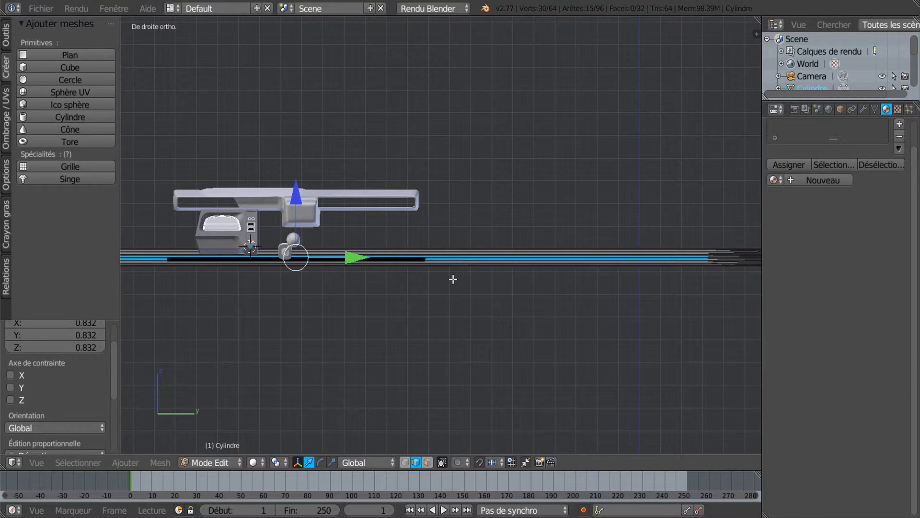
{"action": "scroll", "coordinate": [453, 278], "scroll_direction": "up", "scroll_amount": 1}
{"action": "middle_click_drag", "start_coordinate": [456, 278], "coordinate": [429, 275], "text": "shift"}
{"action": "scroll", "coordinate": [518, 245], "scroll_direction": "up", "scroll_amount": 5}
{"action": "scroll", "coordinate": [518, 245], "scroll_direction": "down", "scroll_amount": 4}
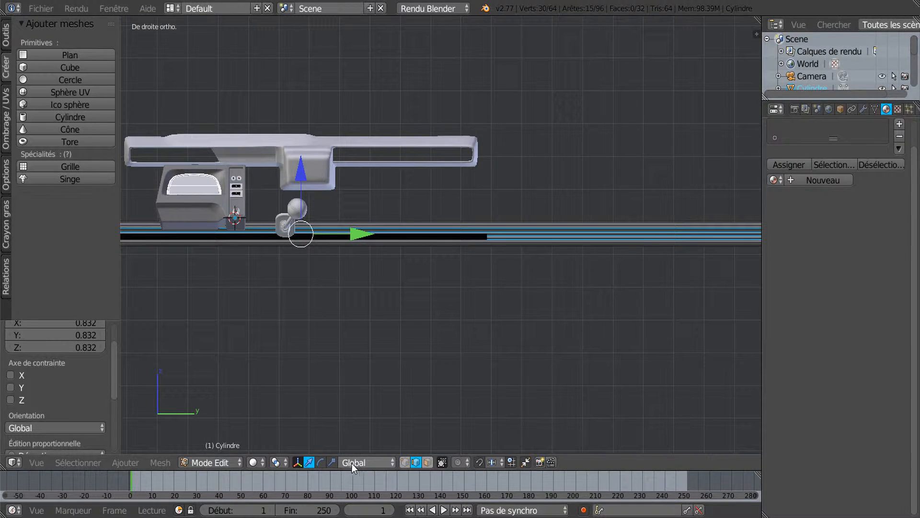
{"action": "left_click", "coordinate": [332, 461]}
{"action": "middle_click_drag", "start_coordinate": [439, 289], "coordinate": [337, 290], "text": "shift"}
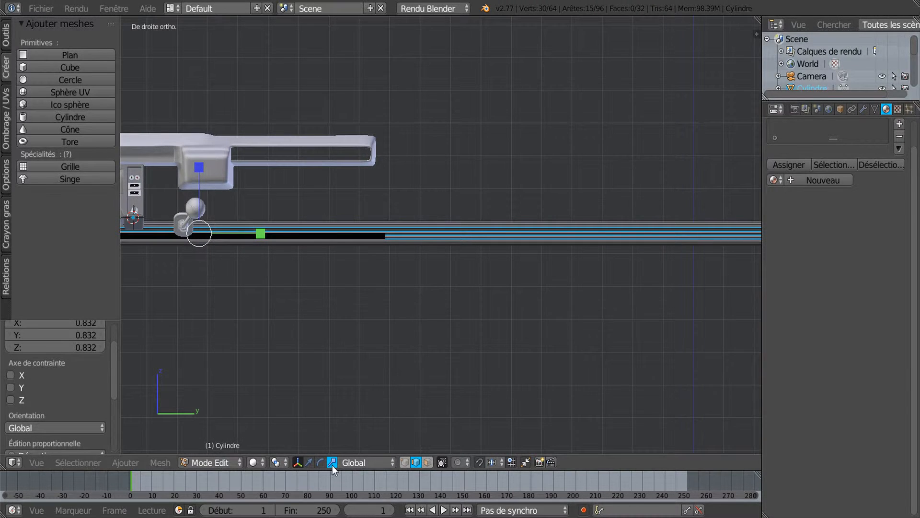
{"action": "left_click", "coordinate": [274, 463]}
{"action": "left_click", "coordinate": [321, 433]}
{"action": "middle_click_drag", "start_coordinate": [647, 303], "coordinate": [481, 304], "text": "shift"}
{"action": "left_click", "coordinate": [563, 289]}
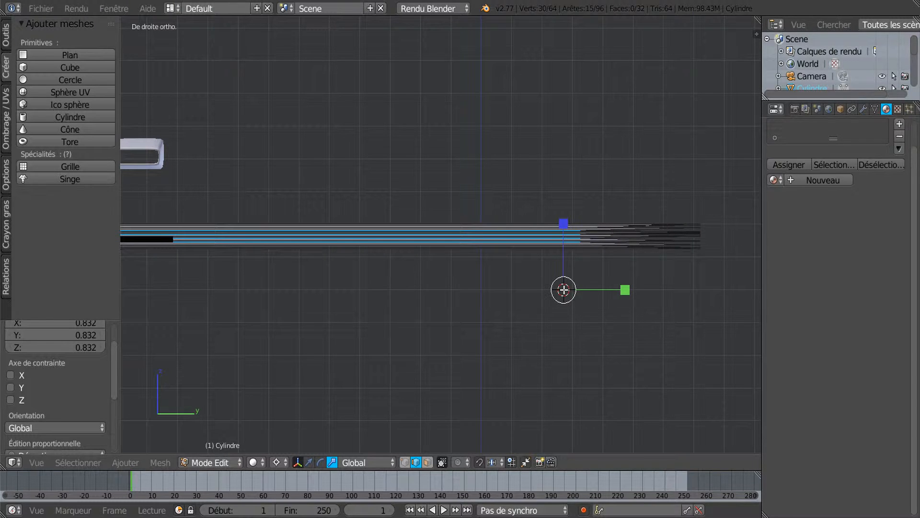
Step: Try to stretch the selected edges along Y by a factor of 8.049 to reach the tube's end
{"action": "middle_click_drag", "start_coordinate": [630, 290], "coordinate": [486, 268], "text": "shift"}
{"action": "scroll", "coordinate": [549, 249], "scroll_direction": "up", "scroll_amount": 3}
{"action": "scroll", "coordinate": [560, 247], "scroll_direction": "up", "scroll_amount": 2}
{"action": "scroll", "coordinate": [501, 336], "scroll_direction": "down", "scroll_amount": 1, "text": "shift"}
{"action": "scroll", "coordinate": [502, 335], "scroll_direction": "up", "scroll_amount": 1, "text": "shift"}
{"action": "middle_click_drag", "start_coordinate": [575, 281], "coordinate": [521, 298], "text": "shift"}
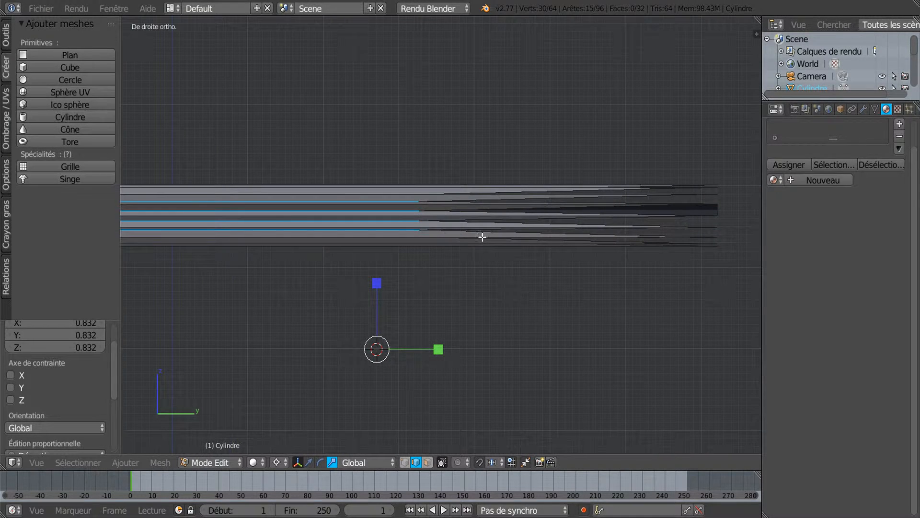
{"action": "left_click_drag", "start_coordinate": [438, 349], "coordinate": [230, 293]}
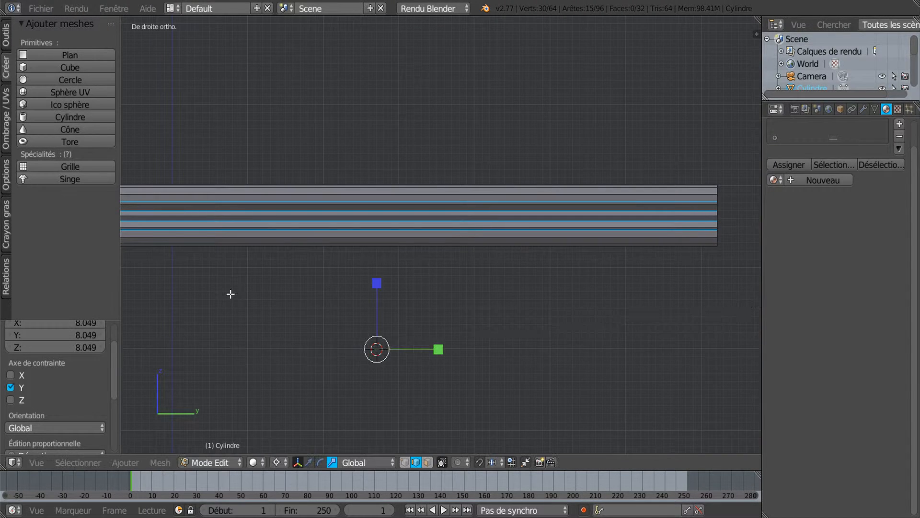
Step: Examine the stretched edges along the tube and at its opposite end
{"action": "scroll", "coordinate": [322, 238], "scroll_direction": "down", "scroll_amount": 3}
{"action": "middle_click_drag", "start_coordinate": [528, 265], "coordinate": [716, 250], "text": "shift"}
{"action": "scroll", "coordinate": [540, 267], "scroll_direction": "down", "scroll_amount": 3}
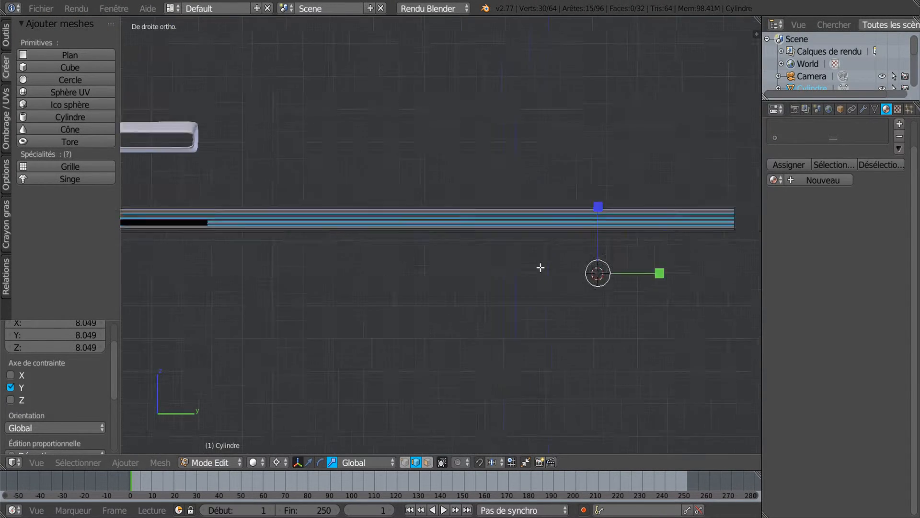
{"action": "middle_click_drag", "start_coordinate": [298, 274], "coordinate": [616, 254], "text": "shift"}
{"action": "middle_click_drag", "start_coordinate": [348, 265], "coordinate": [596, 285], "text": "shift"}
{"action": "middle_click_drag", "start_coordinate": [408, 283], "coordinate": [657, 271], "text": "shift"}
{"action": "scroll", "coordinate": [647, 271], "scroll_direction": "down", "scroll_amount": 5}
{"action": "scroll", "coordinate": [515, 293], "scroll_direction": "up", "scroll_amount": 3}
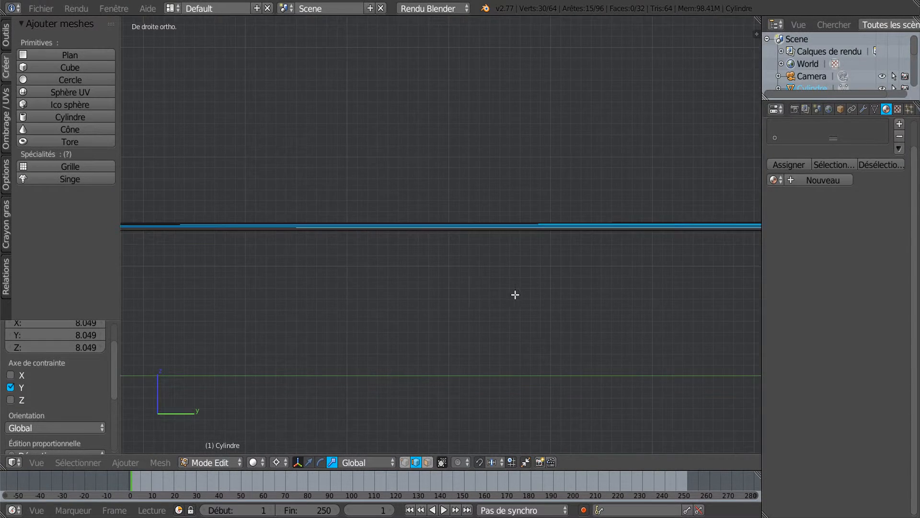
{"action": "scroll", "coordinate": [350, 276], "scroll_direction": "up", "scroll_amount": 1}
{"action": "middle_click_drag", "start_coordinate": [349, 276], "coordinate": [579, 308]}
{"action": "scroll", "coordinate": [579, 298], "scroll_direction": "down", "scroll_amount": 10}
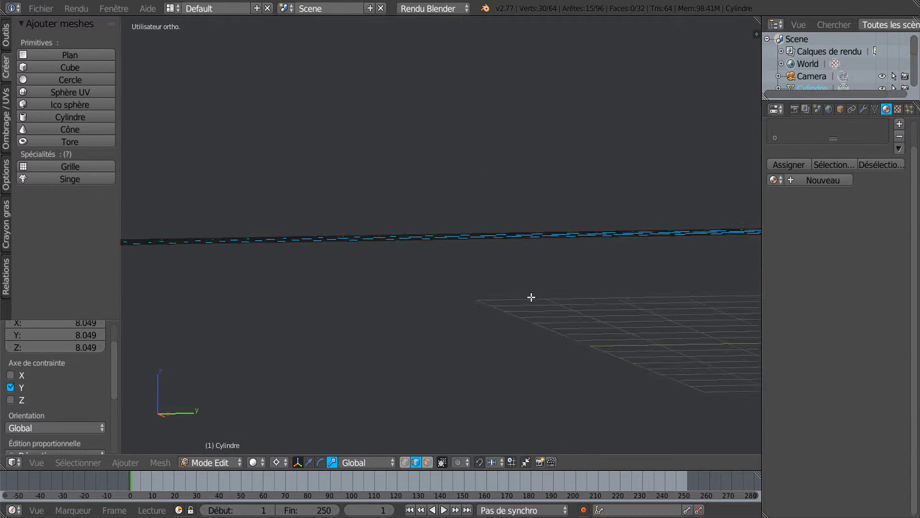
{"action": "scroll", "coordinate": [416, 286], "scroll_direction": "down", "scroll_amount": 2}
{"action": "middle_click_drag", "start_coordinate": [417, 286], "coordinate": [573, 296], "text": "shift"}
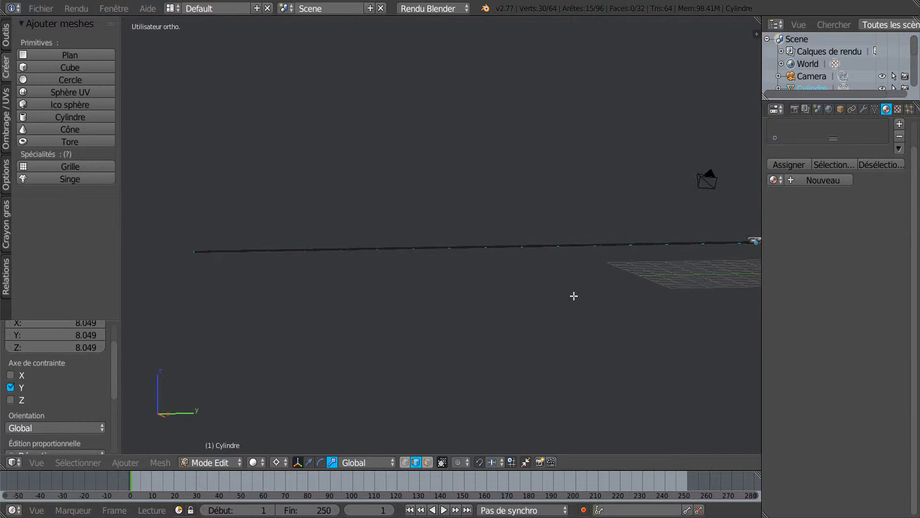
{"action": "scroll", "coordinate": [498, 285], "scroll_direction": "up", "scroll_amount": 3}
{"action": "scroll", "coordinate": [415, 296], "scroll_direction": "up", "scroll_amount": 4}
{"action": "middle_click_drag", "start_coordinate": [404, 298], "coordinate": [702, 228], "text": "shift"}
{"action": "middle_click_drag", "start_coordinate": [477, 257], "coordinate": [149, 250], "text": "shift"}
{"action": "scroll", "coordinate": [184, 238], "scroll_direction": "up", "scroll_amount": 6}
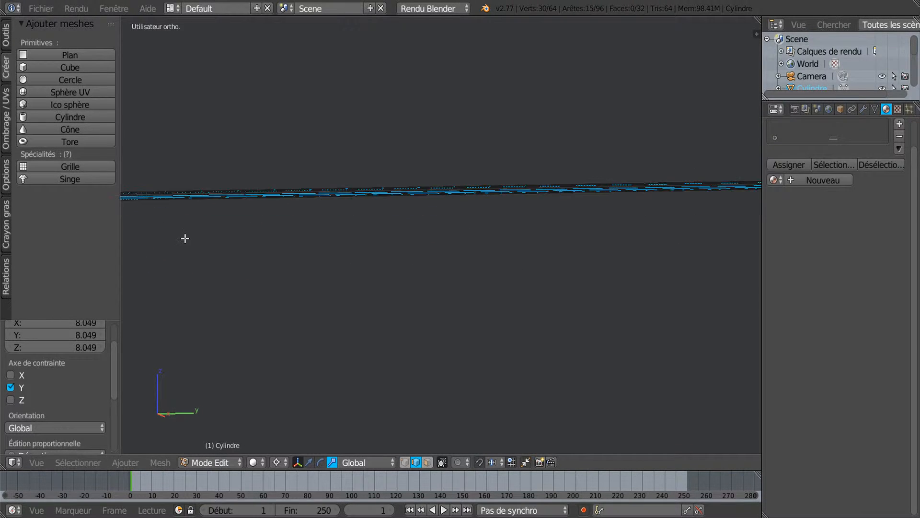
{"action": "scroll", "coordinate": [195, 233], "scroll_direction": "up", "scroll_amount": 4}
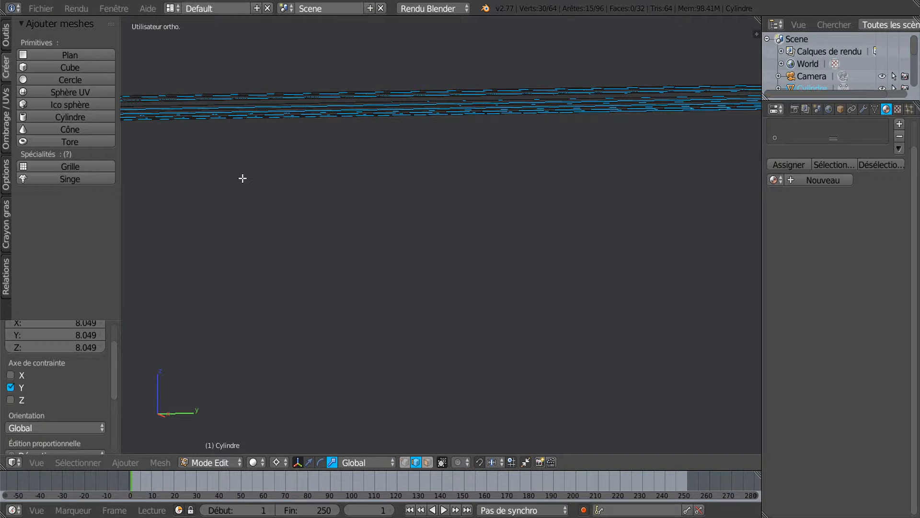
{"action": "middle_click_drag", "start_coordinate": [336, 197], "coordinate": [216, 284], "text": "shift"}
{"action": "scroll", "coordinate": [316, 241], "scroll_direction": "up", "scroll_amount": 5}
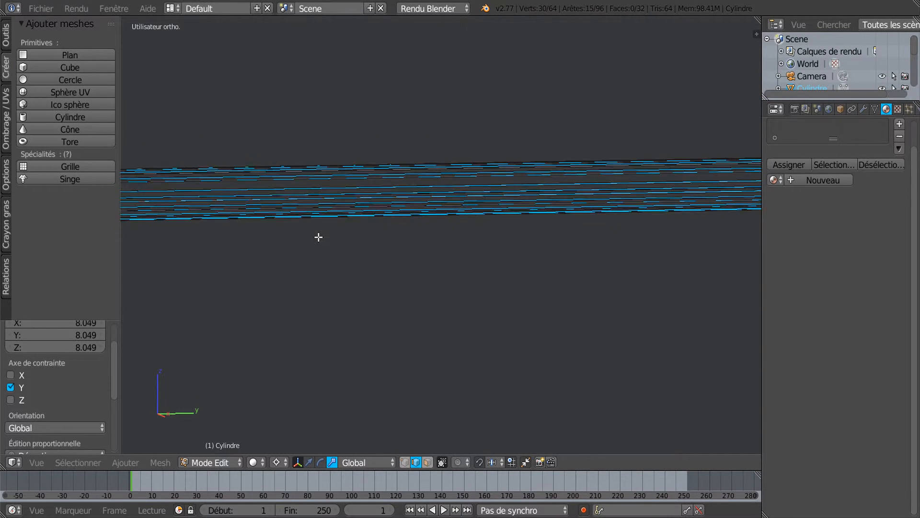
{"action": "scroll", "coordinate": [341, 245], "scroll_direction": "down", "scroll_amount": 6}
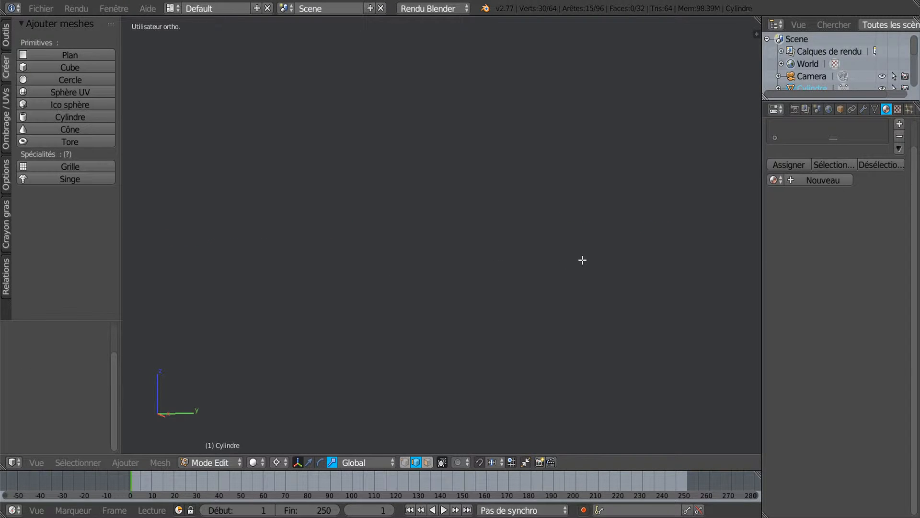
Step: Isolate the tube in local view and lengthen the selected edges along Y by a factor of about 1.202
{"action": "scroll", "coordinate": [582, 260], "scroll_direction": "down", "scroll_amount": 3}
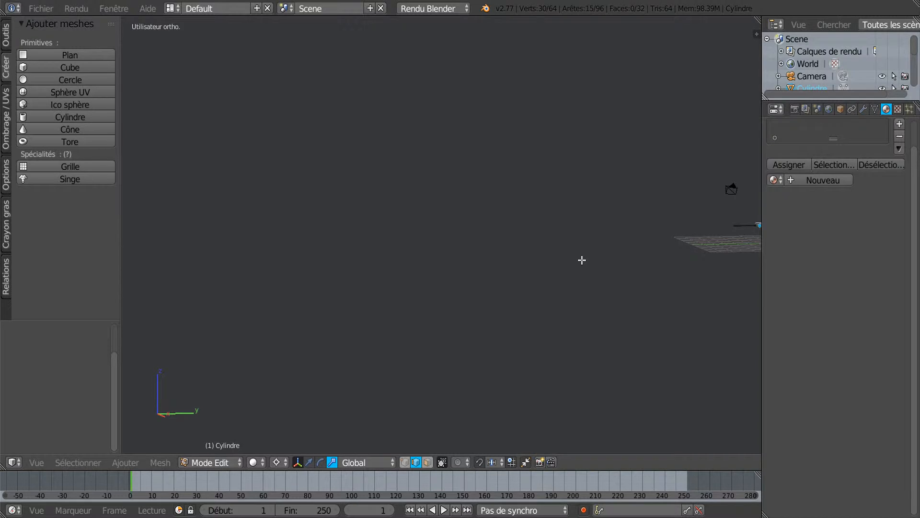
{"action": "key", "text": "KP_Divide"}
{"action": "scroll", "coordinate": [393, 247], "scroll_direction": "up", "scroll_amount": 5}
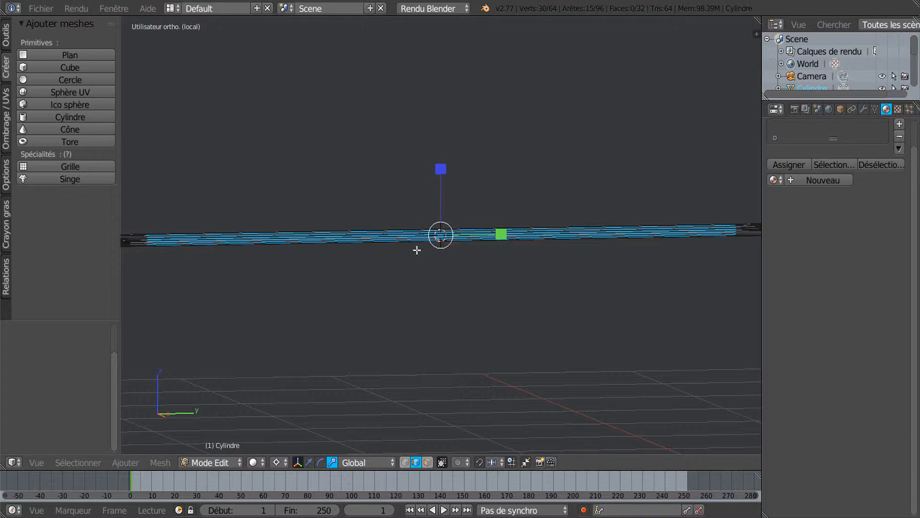
{"action": "scroll", "coordinate": [418, 251], "scroll_direction": "down", "scroll_amount": 1}
{"action": "left_click_drag", "start_coordinate": [501, 234], "coordinate": [522, 232]}
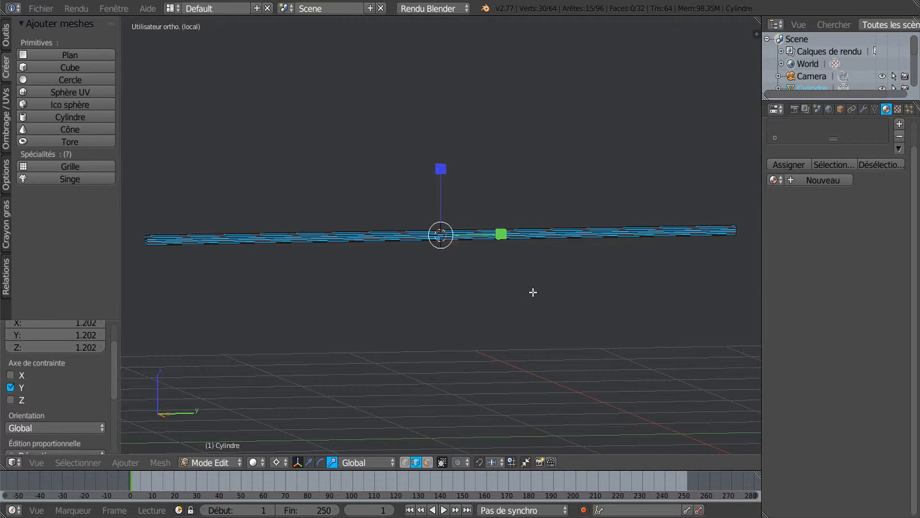
Step: Select the tube's entire mesh and rescale it uniformly about the 3D cursor
{"action": "key", "text": "a"}
{"action": "key", "text": "a"}
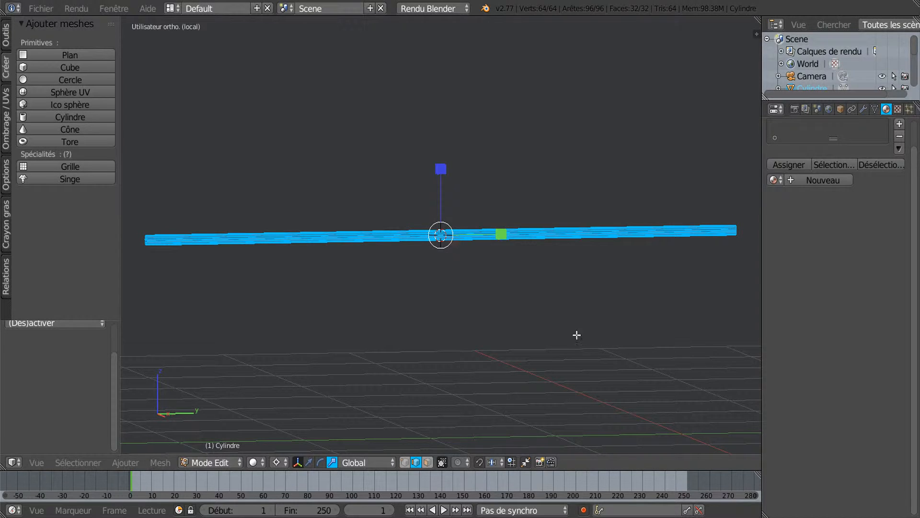
{"action": "key", "text": "s"}
{"action": "left_click", "coordinate": [485, 285]}
Step: Clear the mesh selection and examine the grooved profile at the tube's end
{"action": "middle_click_drag", "start_coordinate": [486, 285], "coordinate": [452, 324]}
{"action": "scroll", "coordinate": [477, 298], "scroll_direction": "up", "scroll_amount": 2}
{"action": "middle_click_drag", "start_coordinate": [488, 290], "coordinate": [431, 278]}
{"action": "key", "text": "a"}
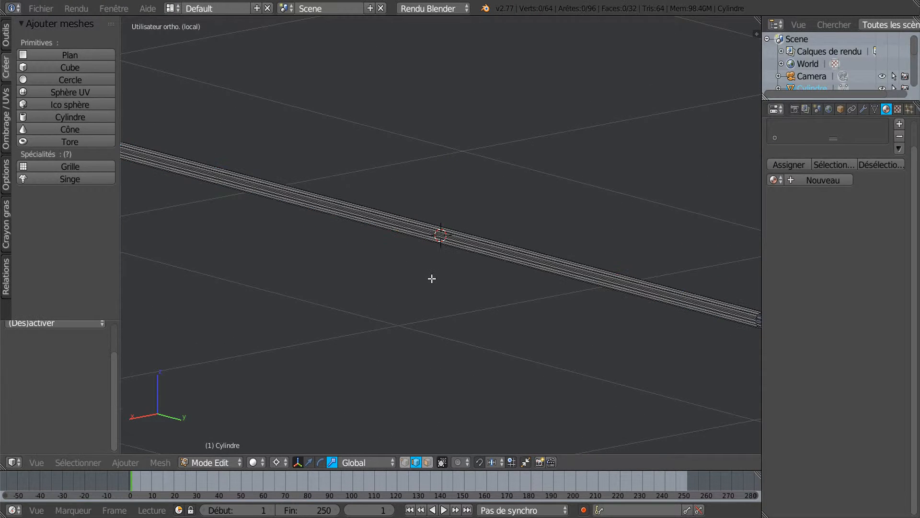
{"action": "scroll", "coordinate": [520, 277], "scroll_direction": "down", "scroll_amount": 3}
{"action": "middle_click_drag", "start_coordinate": [519, 278], "coordinate": [419, 254]}
{"action": "scroll", "coordinate": [495, 271], "scroll_direction": "up", "scroll_amount": 3}
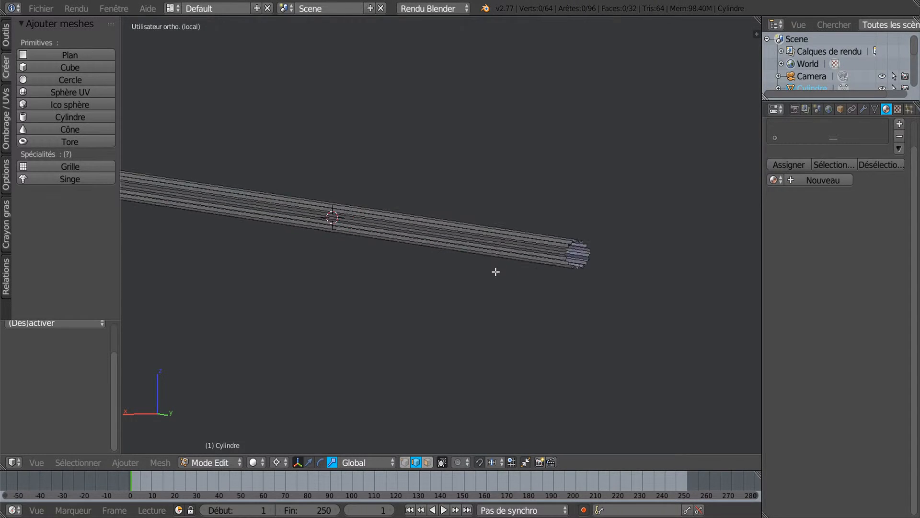
{"action": "middle_click_drag", "start_coordinate": [519, 269], "coordinate": [427, 249], "text": "shift"}
{"action": "scroll", "coordinate": [475, 256], "scroll_direction": "up", "scroll_amount": 3}
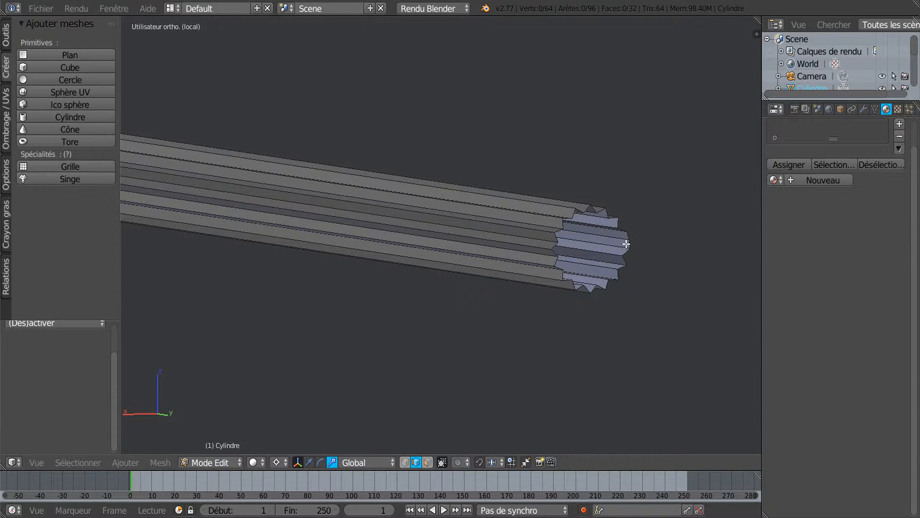
Step: Switch to face selection and select two neighbouring lengthwise faces on the side of the tube
{"action": "key", "text": "ctrl+KP_3"}
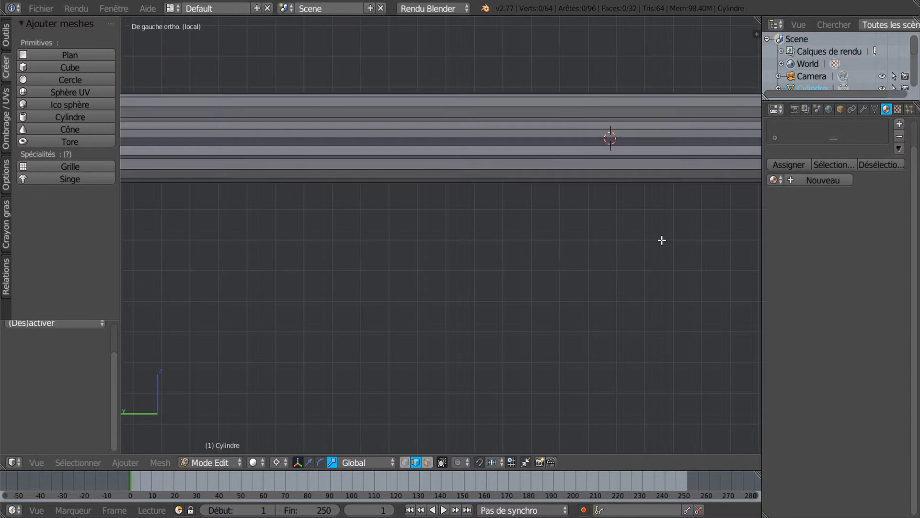
{"action": "middle_click_drag", "start_coordinate": [662, 243], "coordinate": [517, 257]}
{"action": "middle_click_drag", "start_coordinate": [614, 241], "coordinate": [480, 327], "text": "shift"}
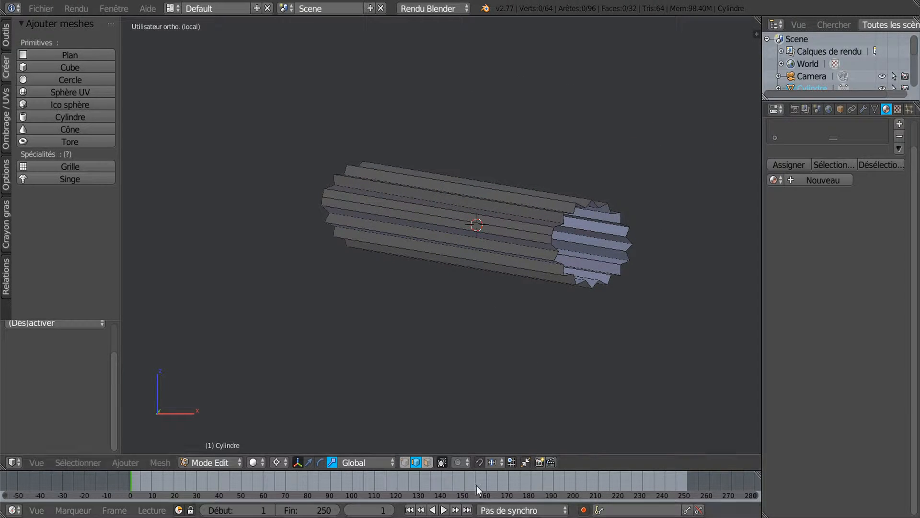
{"action": "left_click", "coordinate": [429, 463]}
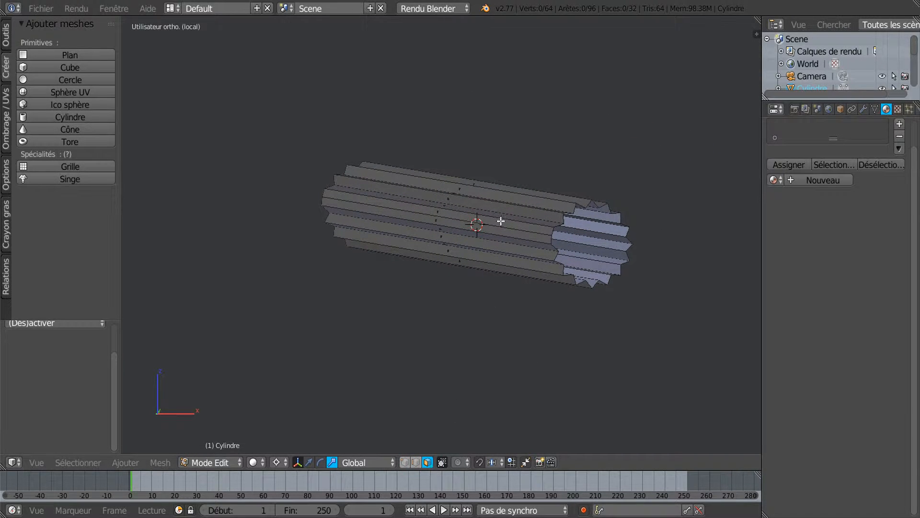
{"action": "right_click", "coordinate": [449, 214]}
{"action": "right_click", "coordinate": [445, 221], "text": "shift"}
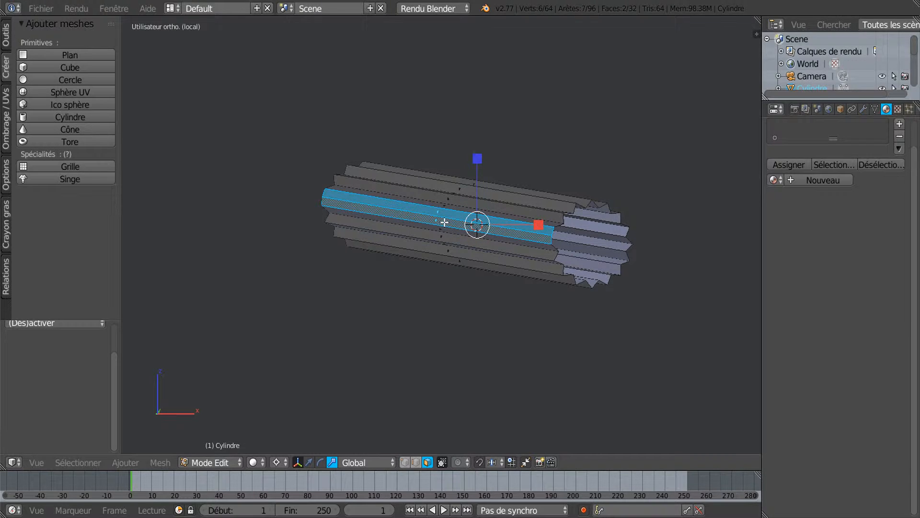
{"action": "middle_click_drag", "start_coordinate": [459, 277], "coordinate": [504, 300]}
{"action": "scroll", "coordinate": [503, 301], "scroll_direction": "down", "scroll_amount": 6}
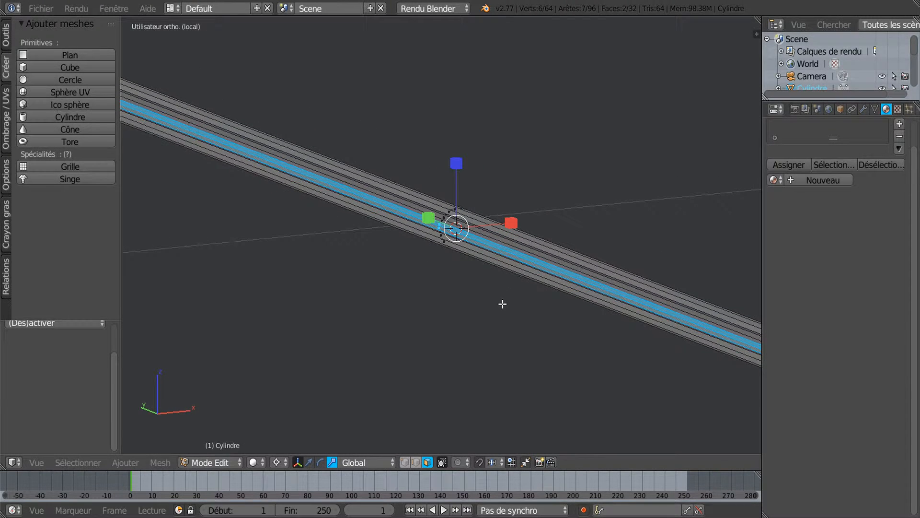
{"action": "scroll", "coordinate": [501, 309], "scroll_direction": "down", "scroll_amount": 1}
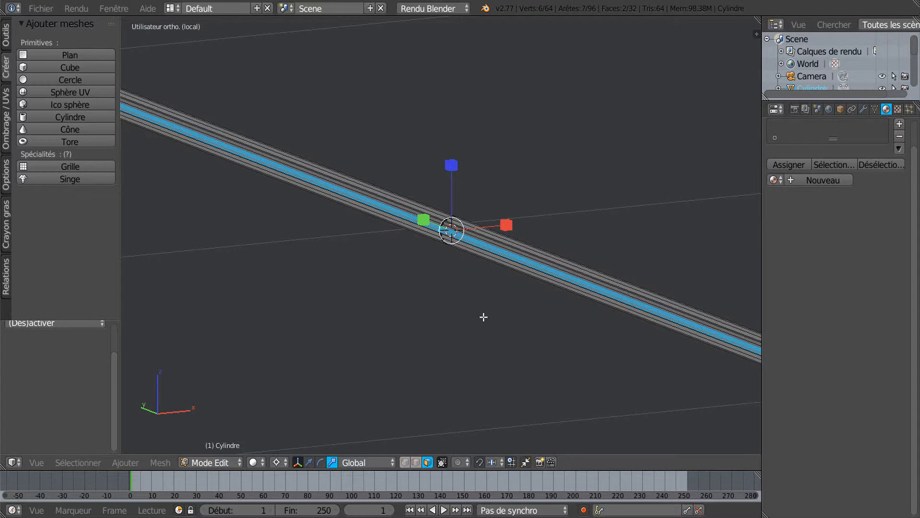
Step: Add 10 evenly spaced, unshifted loop cuts across the length of the tube
{"action": "key", "text": "KP_7"}
{"action": "scroll", "coordinate": [483, 317], "scroll_direction": "down", "scroll_amount": 6}
{"action": "scroll", "coordinate": [483, 317], "scroll_direction": "up", "scroll_amount": 1}
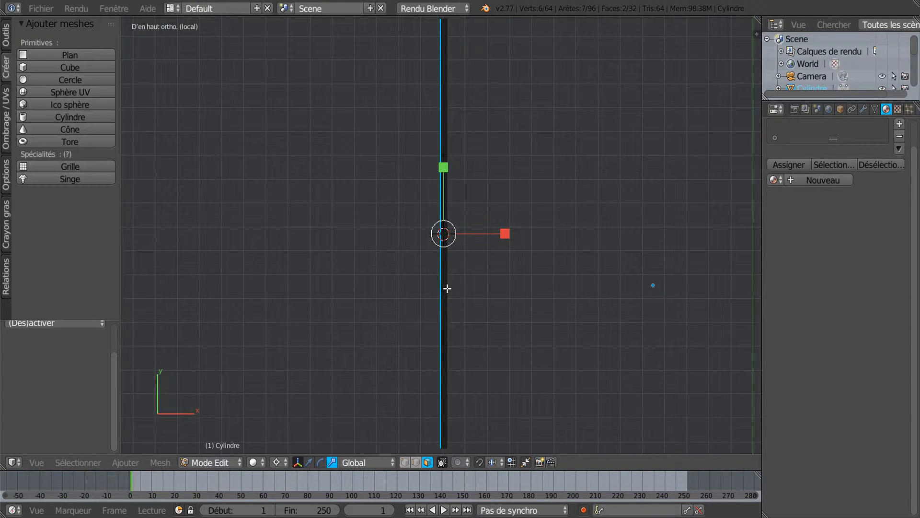
{"action": "key", "text": "ctrl+r"}
{"action": "scroll", "coordinate": [447, 288], "scroll_direction": "up", "scroll_amount": 4}
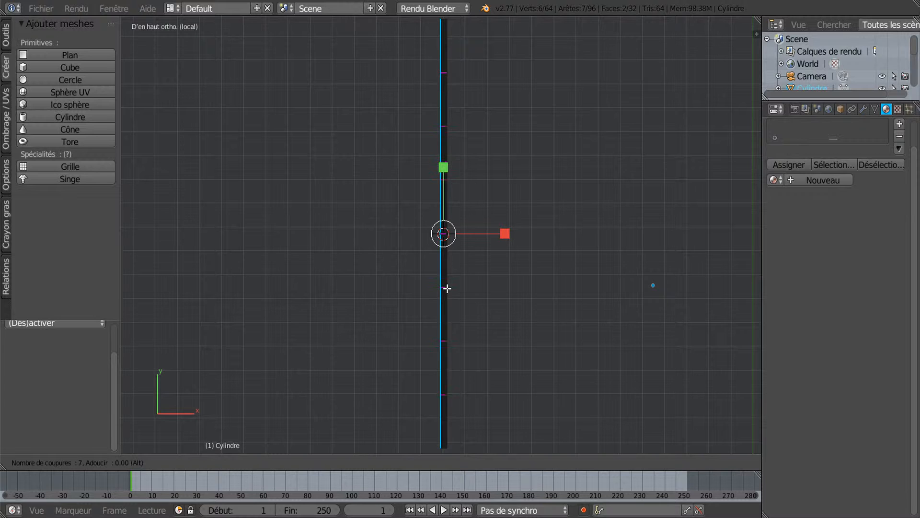
{"action": "scroll", "coordinate": [447, 288], "scroll_direction": "up", "scroll_amount": 1}
{"action": "left_click", "coordinate": [447, 288]}
{"action": "right_click", "coordinate": [447, 288]}
Step: Switch to vertex selection, circle-select the vertices at both ends of the tube and activate the translate manipulator
{"action": "middle_click_drag", "start_coordinate": [525, 319], "coordinate": [580, 319]}
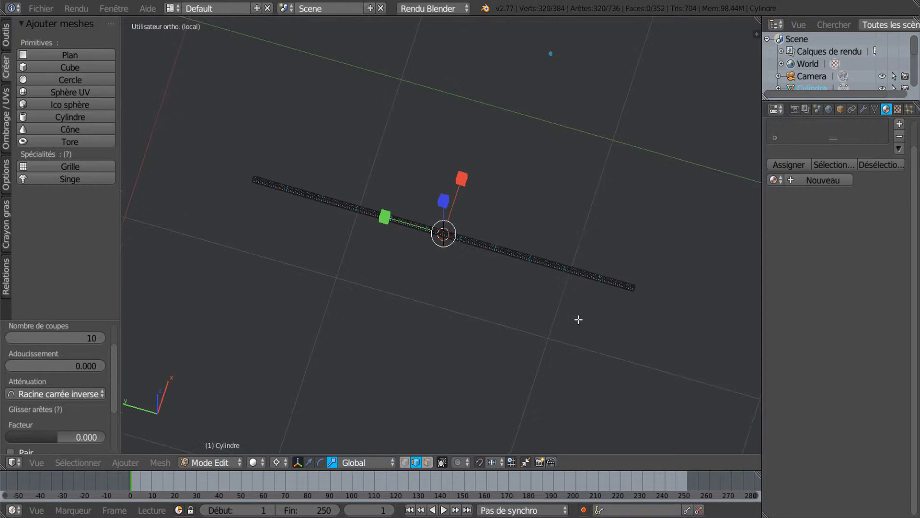
{"action": "left_click", "coordinate": [404, 462]}
{"action": "key", "text": "a"}
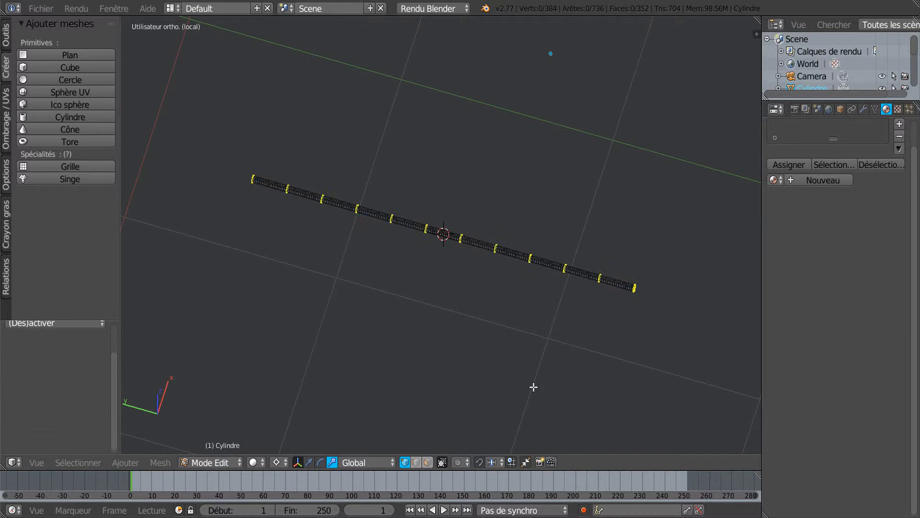
{"action": "key", "text": "c"}
{"action": "right_click", "coordinate": [581, 349]}
{"action": "key", "text": "c"}
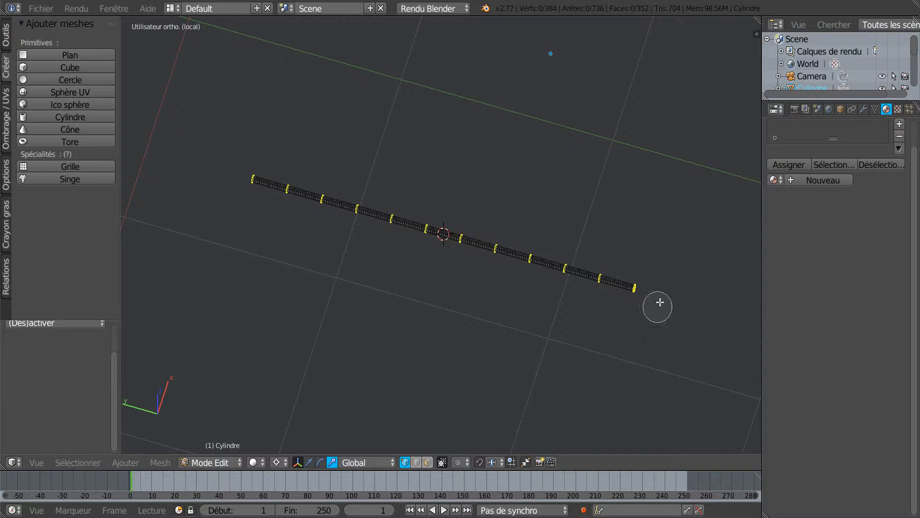
{"action": "left_click", "coordinate": [637, 287]}
{"action": "left_click", "coordinate": [250, 177]}
{"action": "right_click", "coordinate": [250, 177]}
{"action": "left_click", "coordinate": [309, 461]}
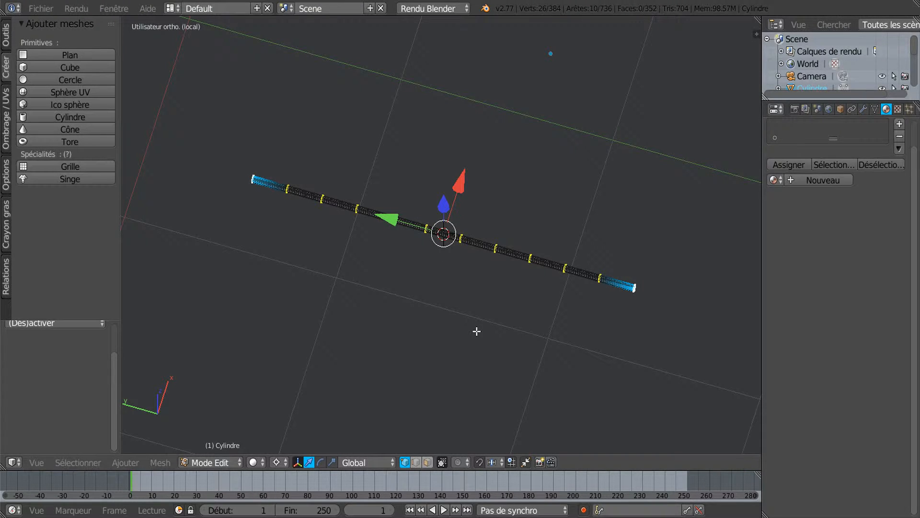
Step: Try moving the selected end vertices about -0.045 along X in top view, and undo the move
{"action": "key", "text": "KP_7"}
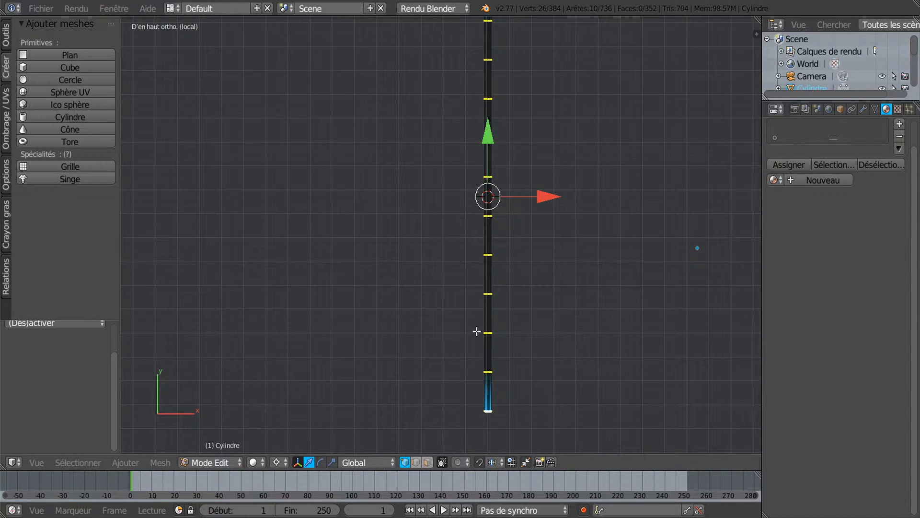
{"action": "scroll", "coordinate": [476, 331], "scroll_direction": "down", "scroll_amount": 2}
{"action": "left_click_drag", "start_coordinate": [528, 213], "coordinate": [522, 214]}
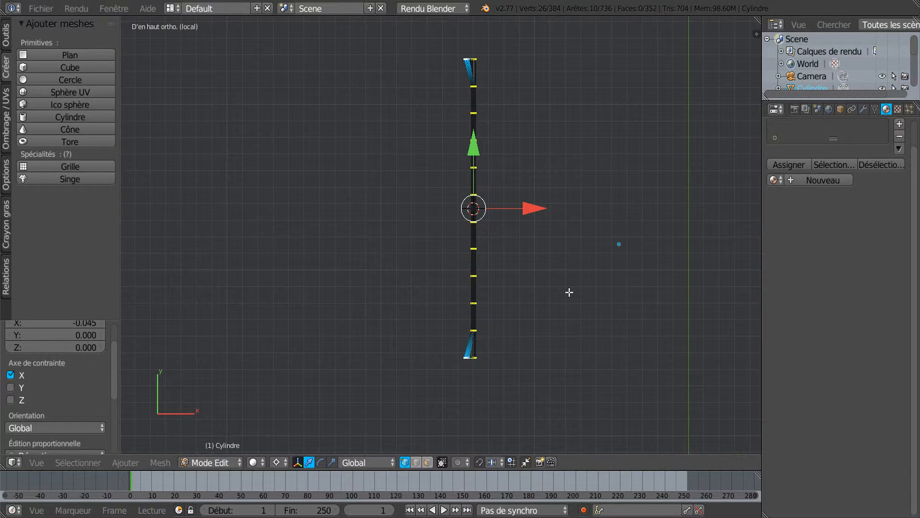
{"action": "key", "text": "ctrl+z"}
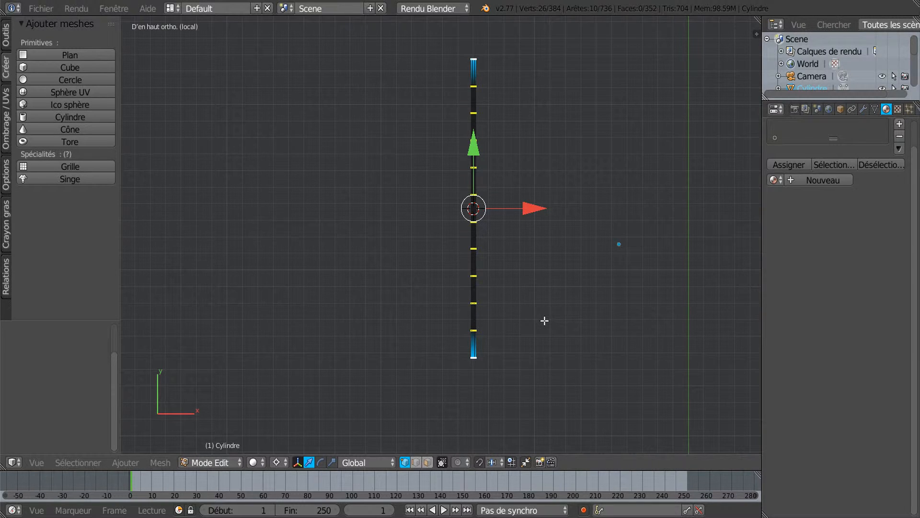
Step: In wireframe, complete the circle selection of both end rings and move them about -0.082 along X
{"action": "key", "text": "z"}
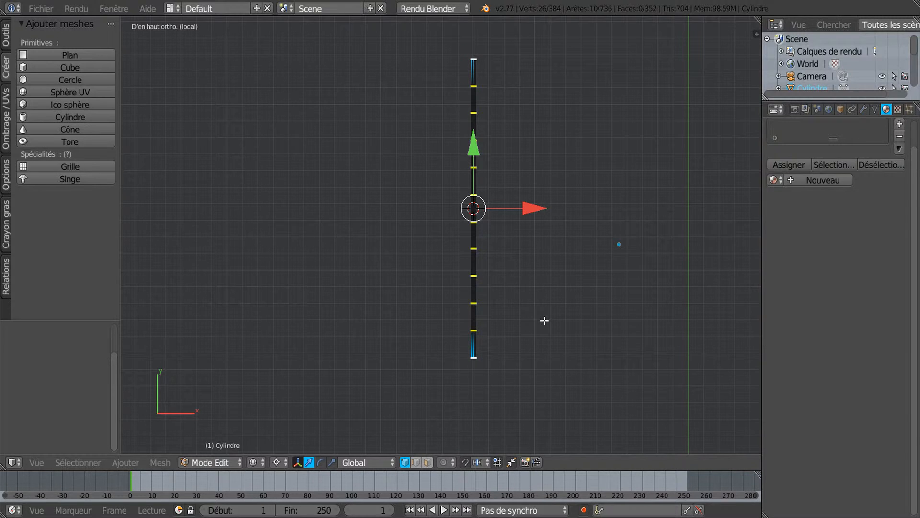
{"action": "key", "text": "c"}
{"action": "left_click_drag", "start_coordinate": [473, 62], "coordinate": [493, 58]}
{"action": "left_click_drag", "start_coordinate": [487, 367], "coordinate": [466, 366]}
{"action": "right_click", "coordinate": [522, 362]}
{"action": "left_click_drag", "start_coordinate": [533, 206], "coordinate": [519, 211]}
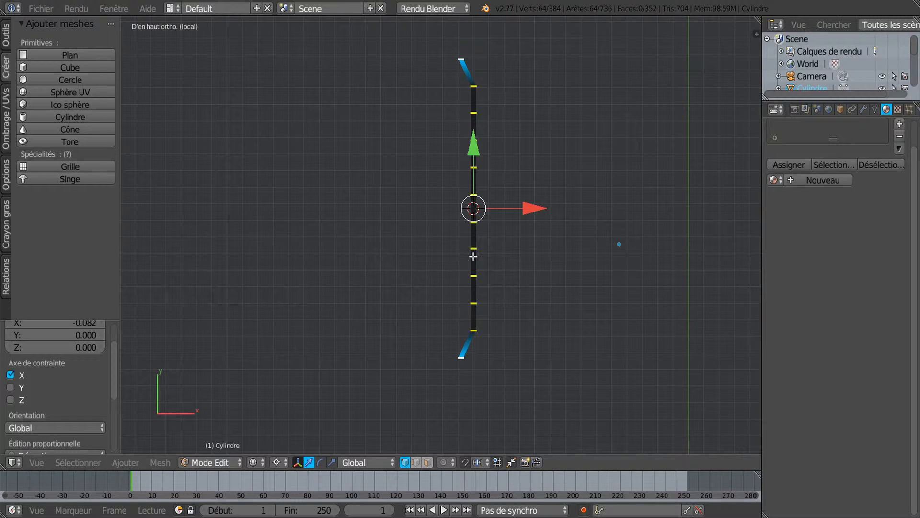
Step: Add one centred loop cut to each of the two slanted end segments of the tube
{"action": "key", "text": "ctrl+r"}
{"action": "left_click", "coordinate": [469, 75]}
{"action": "right_click", "coordinate": [506, 94]}
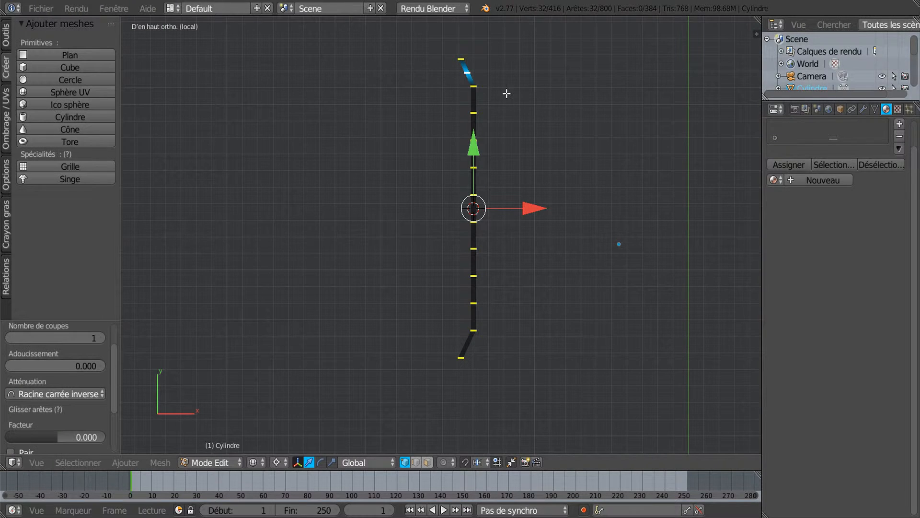
{"action": "key", "text": "ctrl+r"}
{"action": "left_click", "coordinate": [470, 345]}
{"action": "right_click", "coordinate": [470, 345]}
Step: Circle-select the new middle loops of both slanted segments and move them about 0.031 along X
{"action": "key", "text": "c"}
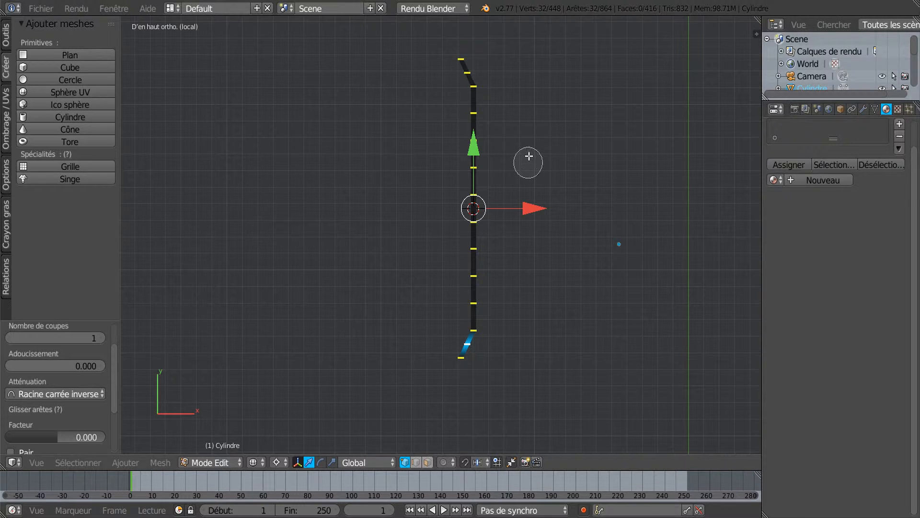
{"action": "scroll", "coordinate": [522, 109], "scroll_direction": "up", "scroll_amount": 3}
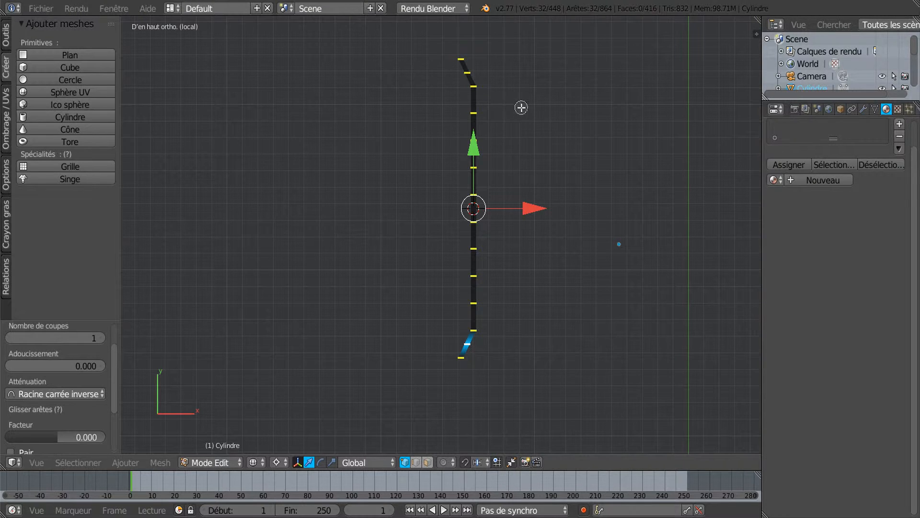
{"action": "left_click", "coordinate": [462, 73]}
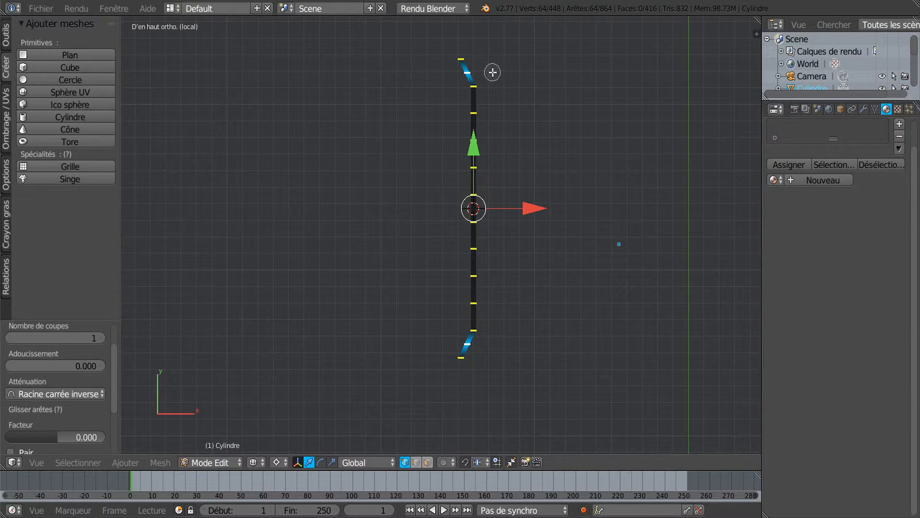
{"action": "key", "text": "Escape"}
{"action": "left_click_drag", "start_coordinate": [530, 210], "coordinate": [536, 208]}
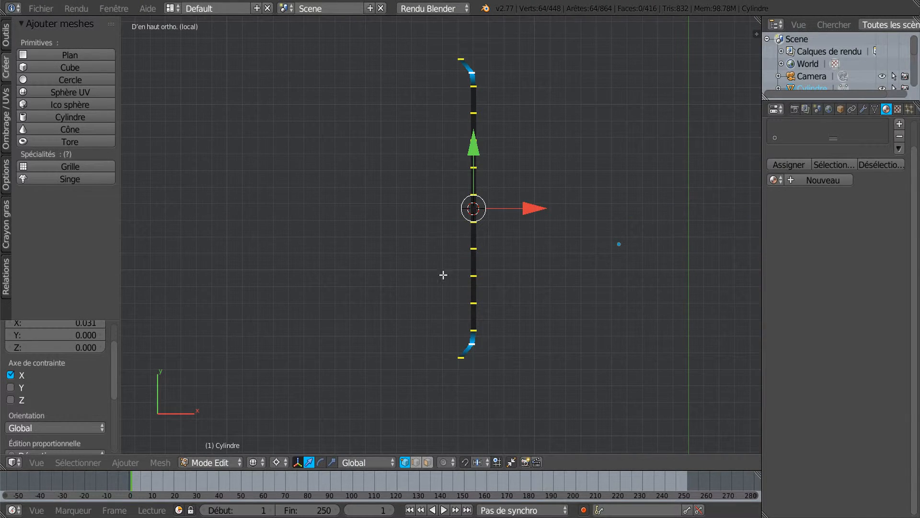
Step: Restore solid shading and examine the bend at one end of the tube
{"action": "scroll", "coordinate": [441, 274], "scroll_direction": "up", "scroll_amount": 2}
{"action": "scroll", "coordinate": [442, 274], "scroll_direction": "down", "scroll_amount": 2}
{"action": "middle_click_drag", "start_coordinate": [441, 273], "coordinate": [493, 264]}
{"action": "middle_click_drag", "start_coordinate": [384, 330], "coordinate": [429, 312], "text": "shift"}
{"action": "scroll", "coordinate": [439, 266], "scroll_direction": "up", "scroll_amount": 2}
{"action": "scroll", "coordinate": [455, 240], "scroll_direction": "up", "scroll_amount": 2}
{"action": "scroll", "coordinate": [455, 260], "scroll_direction": "up", "scroll_amount": 3}
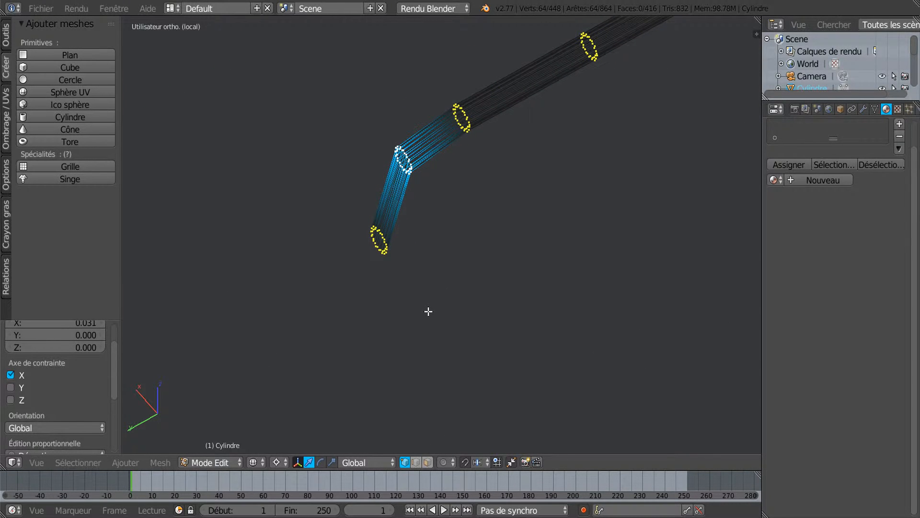
{"action": "key", "text": "z"}
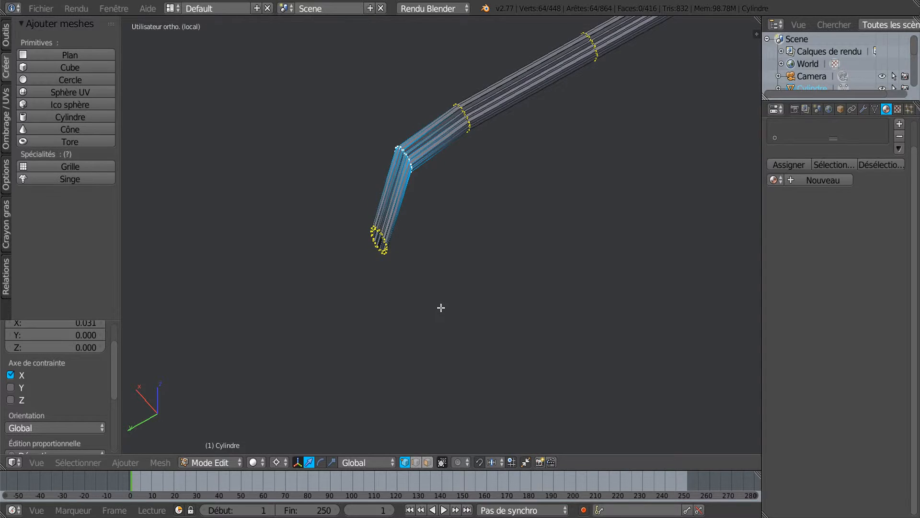
{"action": "mouse_move", "coordinate": [441, 307]}
{"action": "middle_mouse_down"}
{"action": "mouse_move", "coordinate": [442, 298]}
{"action": "mouse_move", "coordinate": [432, 323]}
{"action": "middle_mouse_up"}
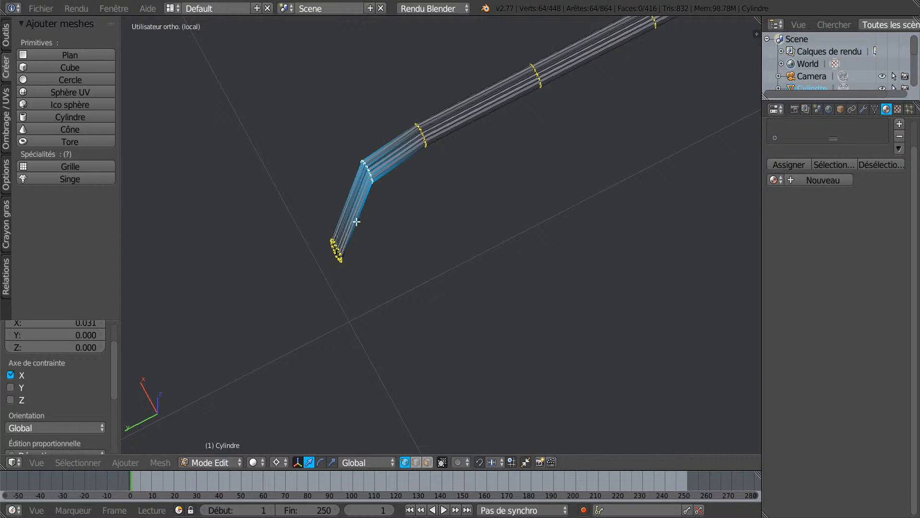
Step: Soften both bends by moving the selected middle loops about -0.010 along X
{"action": "scroll", "coordinate": [347, 233], "scroll_direction": "down", "scroll_amount": 1}
{"action": "middle_click_drag", "start_coordinate": [540, 249], "coordinate": [421, 329], "text": "shift"}
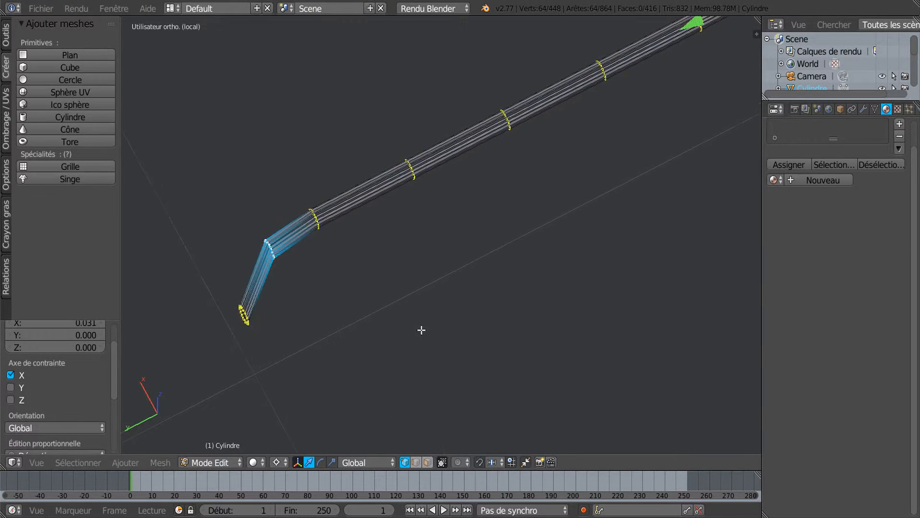
{"action": "scroll", "coordinate": [431, 323], "scroll_direction": "down", "scroll_amount": 2}
{"action": "middle_click_drag", "start_coordinate": [357, 322], "coordinate": [422, 289], "text": "shift"}
{"action": "scroll", "coordinate": [355, 290], "scroll_direction": "up", "scroll_amount": 2}
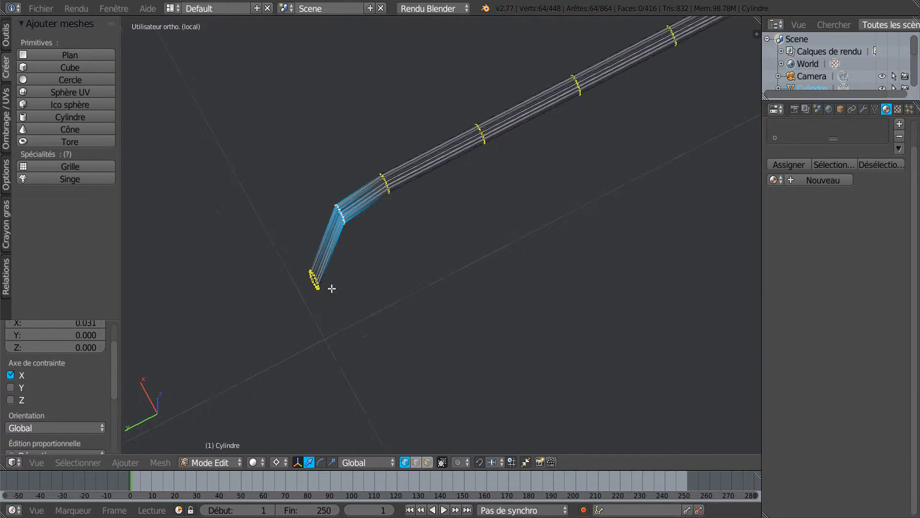
{"action": "scroll", "coordinate": [343, 289], "scroll_direction": "down", "scroll_amount": 2}
{"action": "middle_click_drag", "start_coordinate": [646, 225], "coordinate": [576, 302], "text": "shift"}
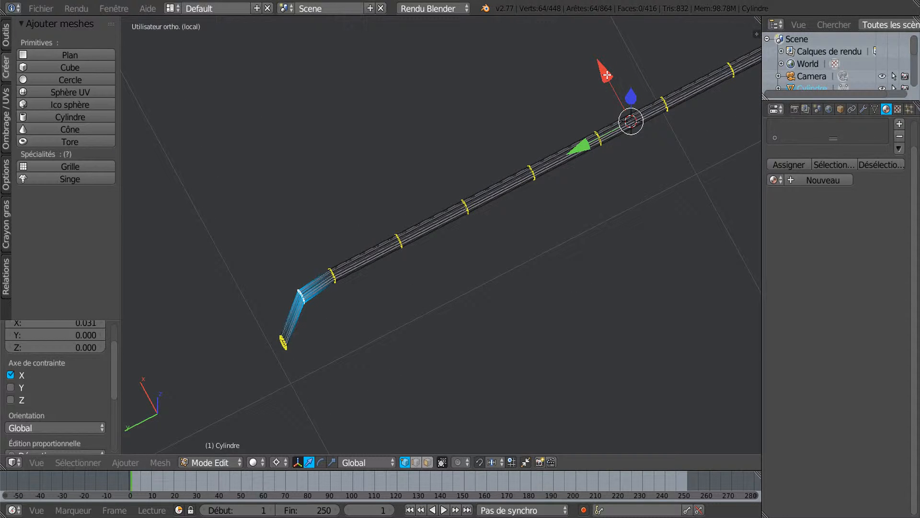
{"action": "left_click_drag", "start_coordinate": [607, 75], "coordinate": [630, 117]}
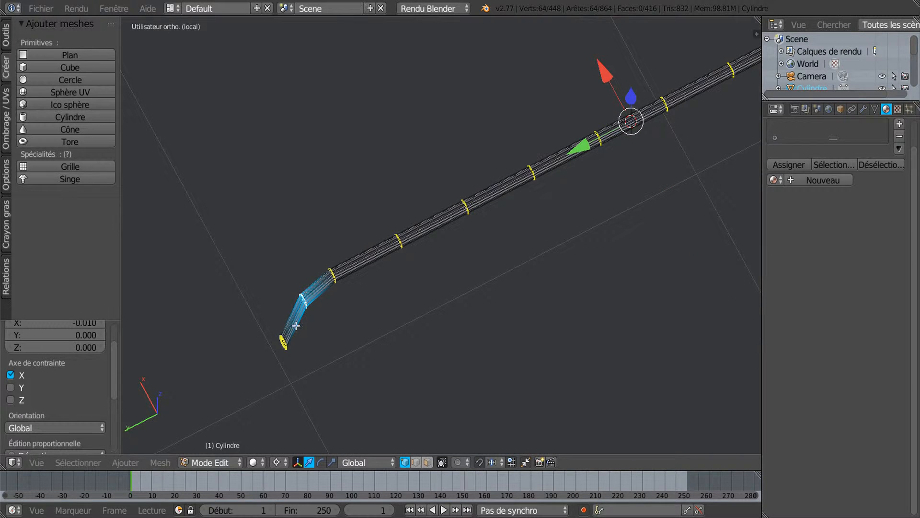
Step: Select the complete vertex ring at the open end of the tube on the +Y side
{"action": "scroll", "coordinate": [311, 345], "scroll_direction": "down", "scroll_amount": 3}
{"action": "middle_click_drag", "start_coordinate": [310, 344], "coordinate": [465, 300]}
{"action": "scroll", "coordinate": [531, 320], "scroll_direction": "up", "scroll_amount": 3}
{"action": "middle_click_drag", "start_coordinate": [569, 329], "coordinate": [403, 261], "text": "shift"}
{"action": "scroll", "coordinate": [476, 327], "scroll_direction": "up", "scroll_amount": 2}
{"action": "middle_click_drag", "start_coordinate": [516, 323], "coordinate": [480, 282], "text": "shift"}
{"action": "scroll", "coordinate": [526, 302], "scroll_direction": "up", "scroll_amount": 2}
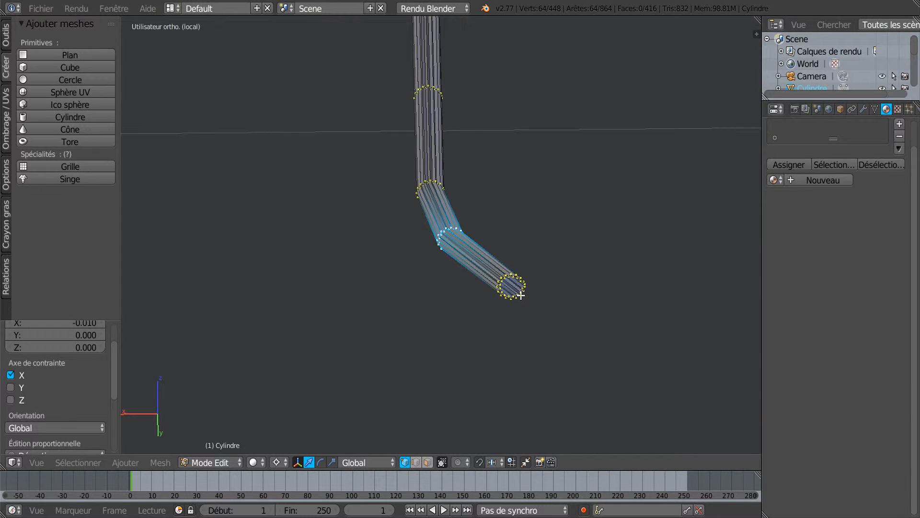
{"action": "right_click", "coordinate": [524, 284], "text": "alt"}
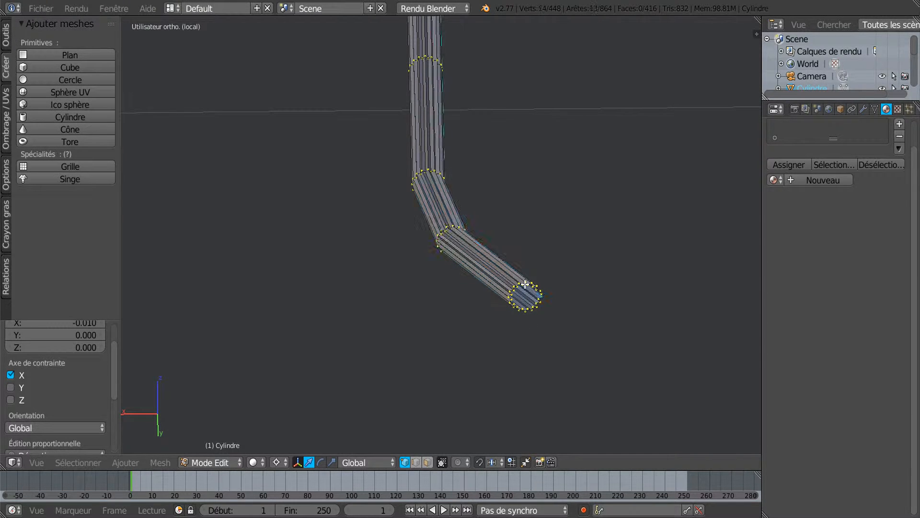
{"action": "right_click", "coordinate": [526, 283], "text": "alt"}
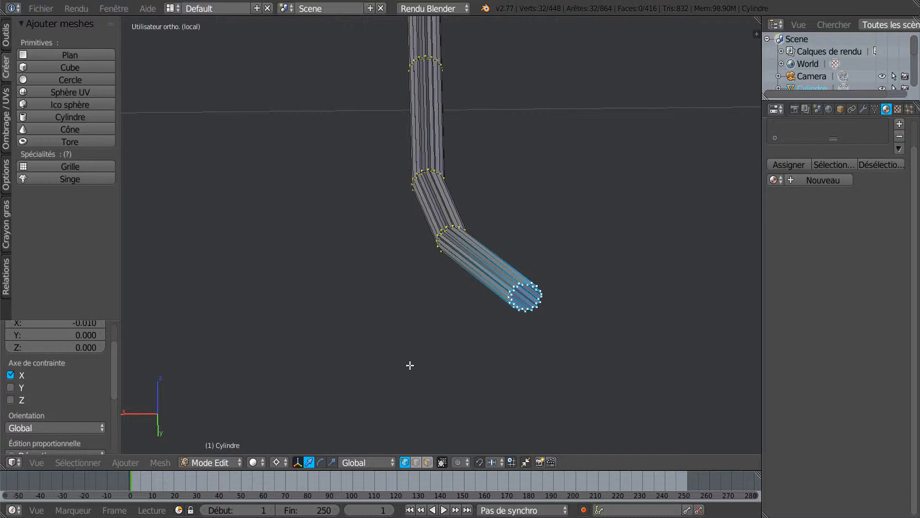
Step: Set the pivot point to Barycentre and rotate the selected +Y end ring about -29.9° in top view
{"action": "key", "text": "KP_7"}
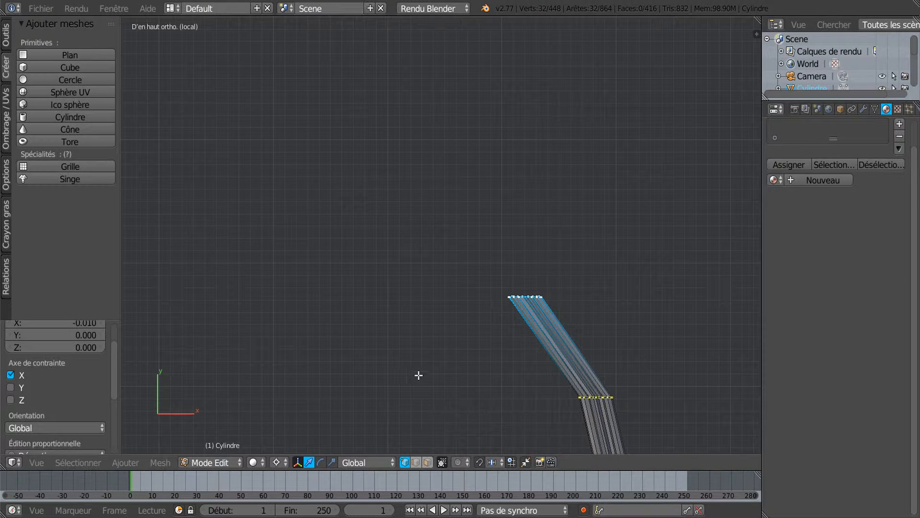
{"action": "middle_click_drag", "start_coordinate": [429, 382], "coordinate": [329, 310], "text": "shift"}
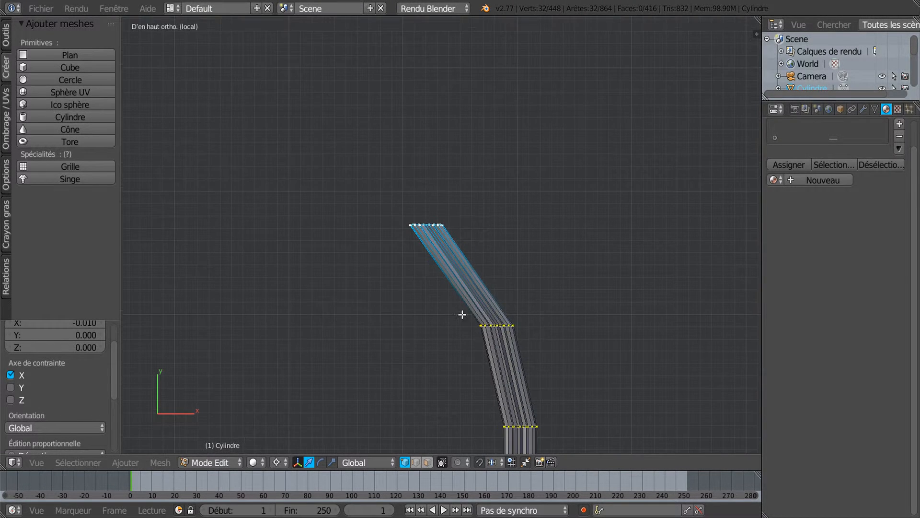
{"action": "left_click", "coordinate": [279, 464]}
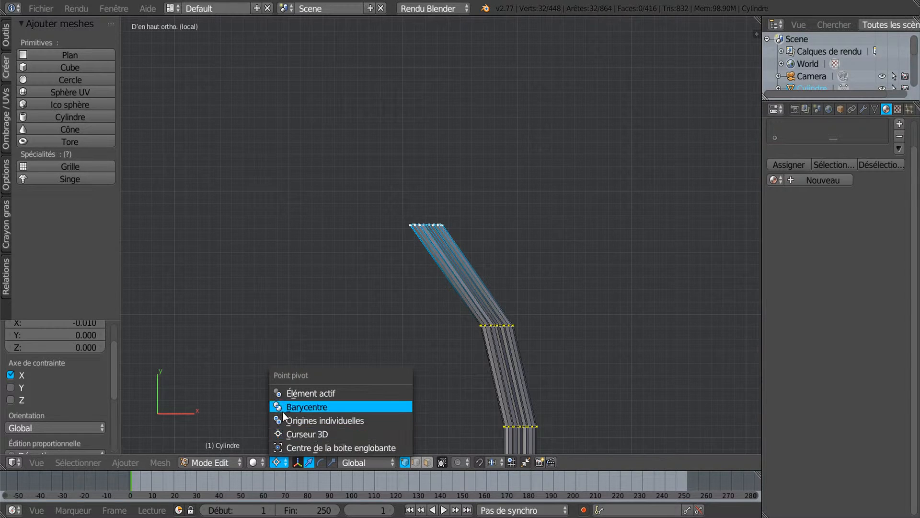
{"action": "left_click", "coordinate": [283, 407]}
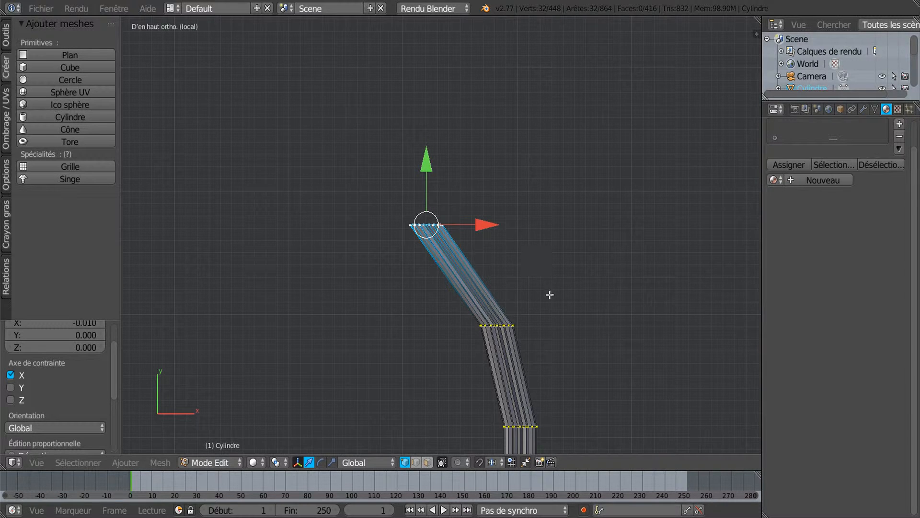
{"action": "key", "text": "r"}
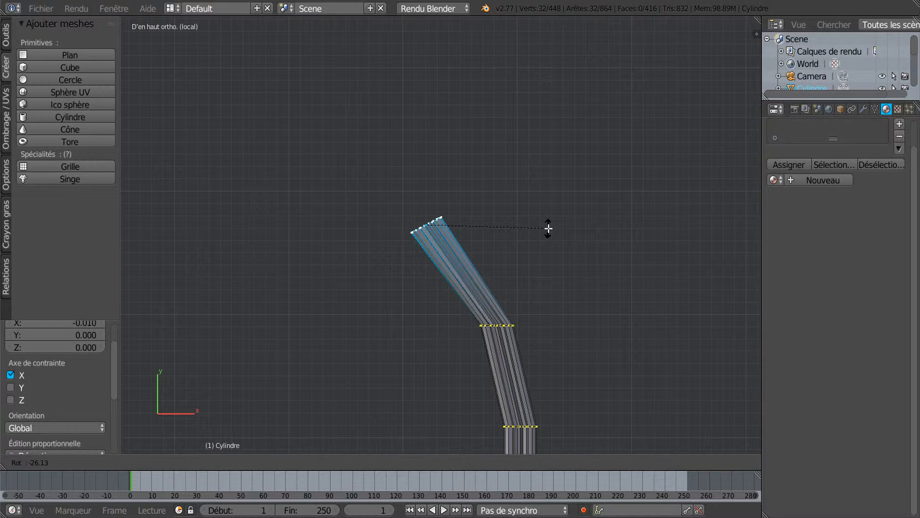
{"action": "left_click", "coordinate": [549, 220]}
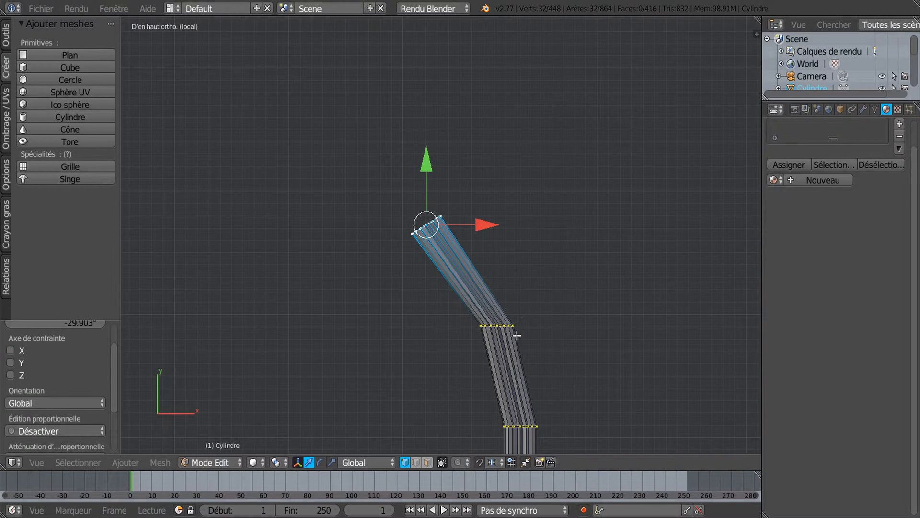
Step: Select the vertex loop at the middle of the +Y bend and rotate it about -24.7° in top view
{"action": "scroll", "coordinate": [512, 347], "scroll_direction": "up", "scroll_amount": 1}
{"action": "right_click", "coordinate": [513, 344], "text": "alt"}
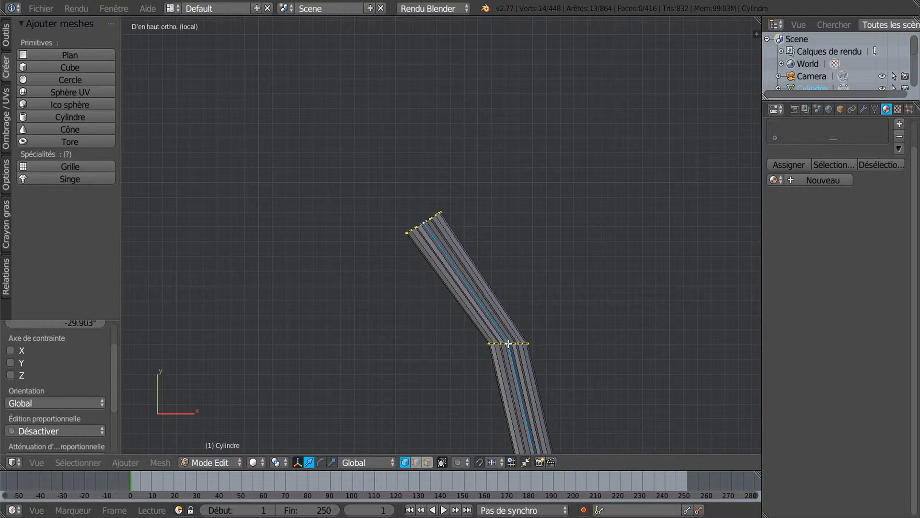
{"action": "right_click", "coordinate": [504, 343], "text": "alt"}
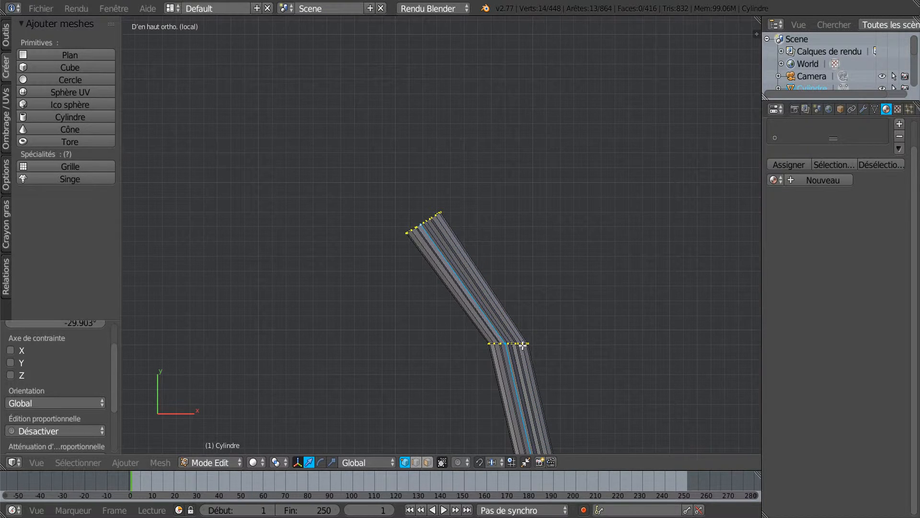
{"action": "scroll", "coordinate": [542, 355], "scroll_direction": "up", "scroll_amount": 4}
{"action": "middle_click_drag", "start_coordinate": [589, 406], "coordinate": [546, 232], "text": "shift"}
{"action": "right_click", "coordinate": [541, 272], "text": "alt"}
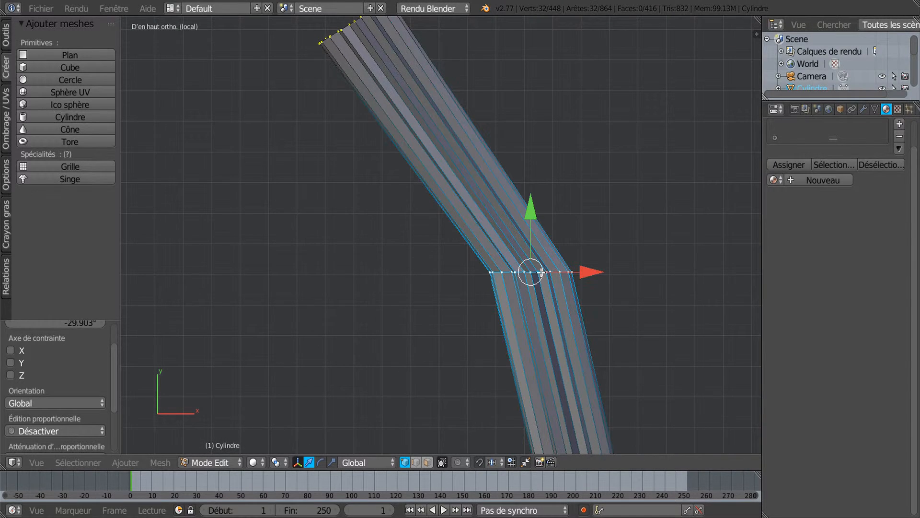
{"action": "scroll", "coordinate": [647, 324], "scroll_direction": "down", "scroll_amount": 3}
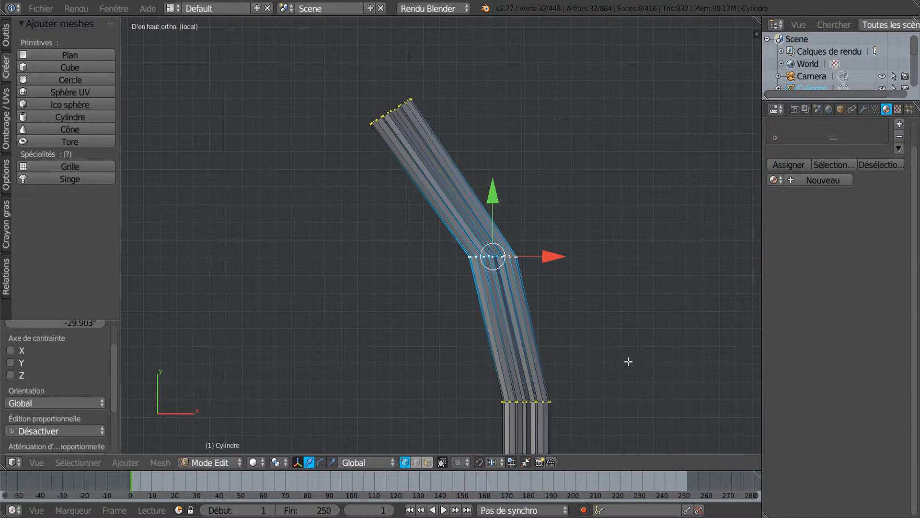
{"action": "key", "text": "r"}
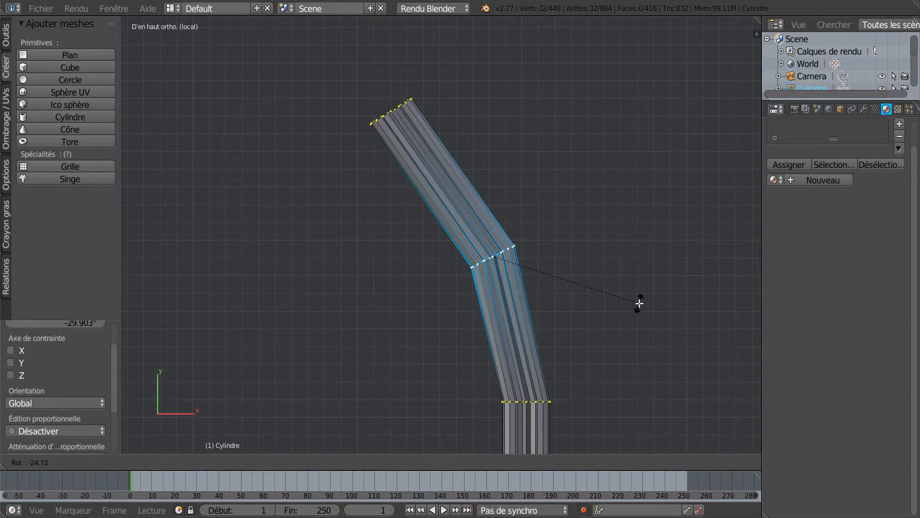
{"action": "left_click", "coordinate": [640, 304]}
{"action": "scroll", "coordinate": [490, 343], "scroll_direction": "down", "scroll_amount": 4}
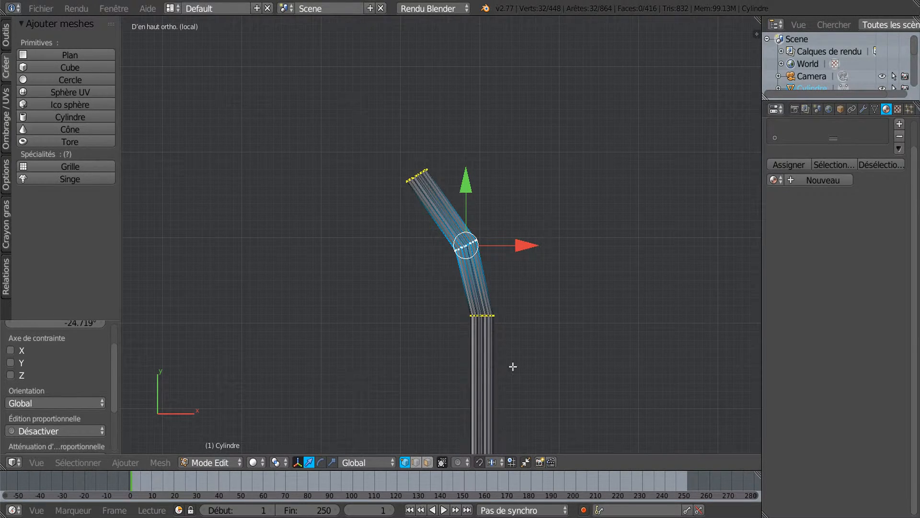
{"action": "key", "text": "Tab"}
{"action": "key", "text": "Tab"}
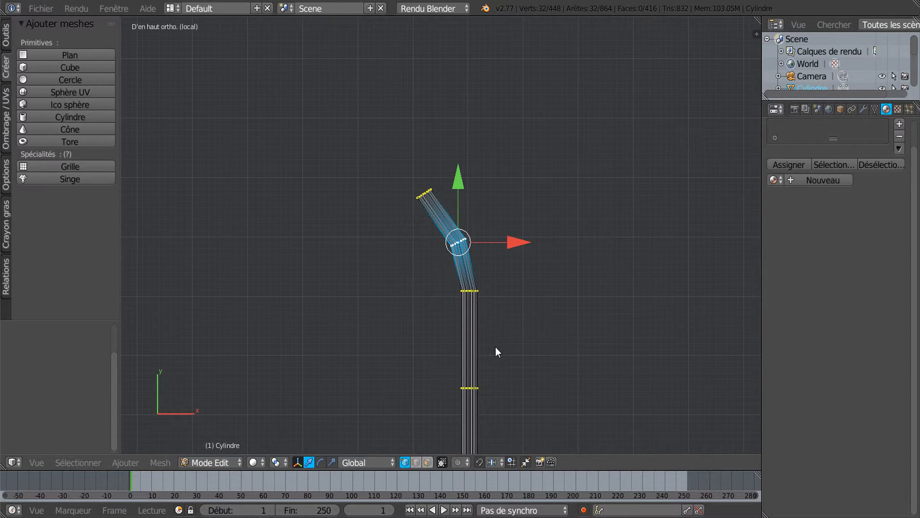
Step: Select the vertex loop at the middle of the -Y bend and rotate it about 25.6° in top view
{"action": "middle_click_drag", "start_coordinate": [530, 379], "coordinate": [561, 287], "text": "ctrl"}
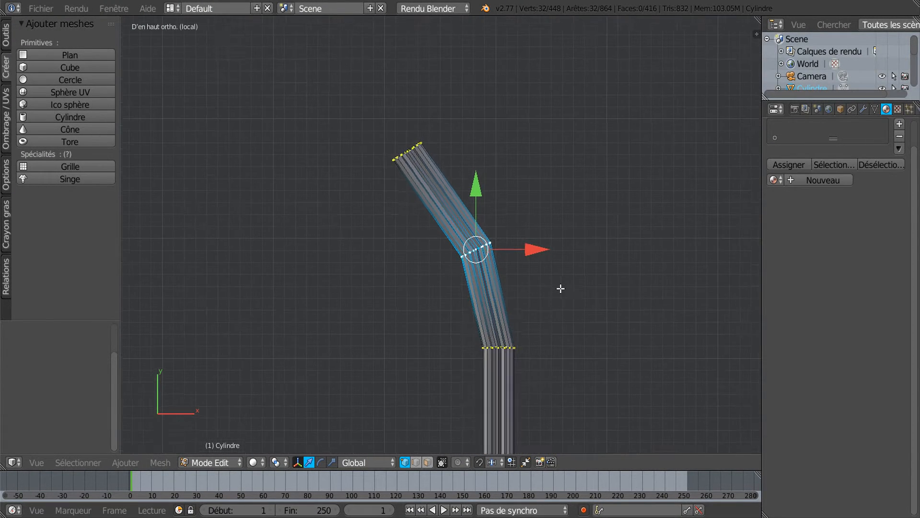
{"action": "scroll", "coordinate": [530, 339], "scroll_direction": "down", "scroll_amount": 2}
{"action": "middle_click_drag", "start_coordinate": [523, 350], "coordinate": [546, 107], "text": "shift"}
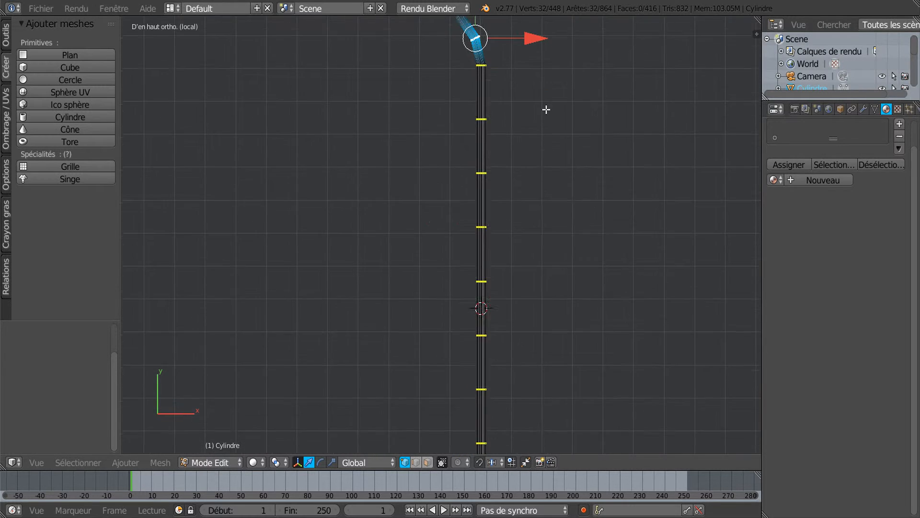
{"action": "middle_click_drag", "start_coordinate": [519, 350], "coordinate": [544, 117], "text": "shift"}
{"action": "scroll", "coordinate": [537, 352], "scroll_direction": "up", "scroll_amount": 2}
{"action": "middle_click_drag", "start_coordinate": [548, 372], "coordinate": [432, 253], "text": "shift"}
{"action": "scroll", "coordinate": [480, 307], "scroll_direction": "up", "scroll_amount": 3}
{"action": "scroll", "coordinate": [472, 321], "scroll_direction": "up", "scroll_amount": 2}
{"action": "scroll", "coordinate": [479, 306], "scroll_direction": "up", "scroll_amount": 4}
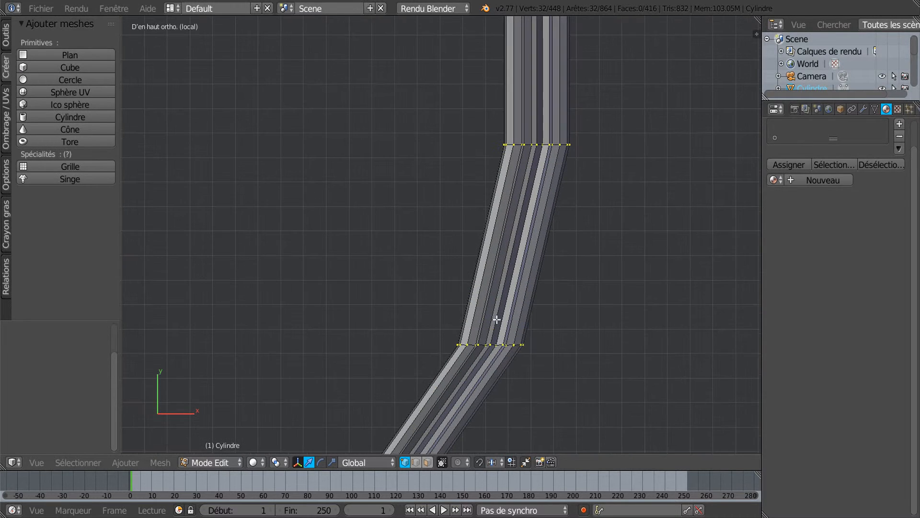
{"action": "right_click", "coordinate": [501, 344], "text": "alt"}
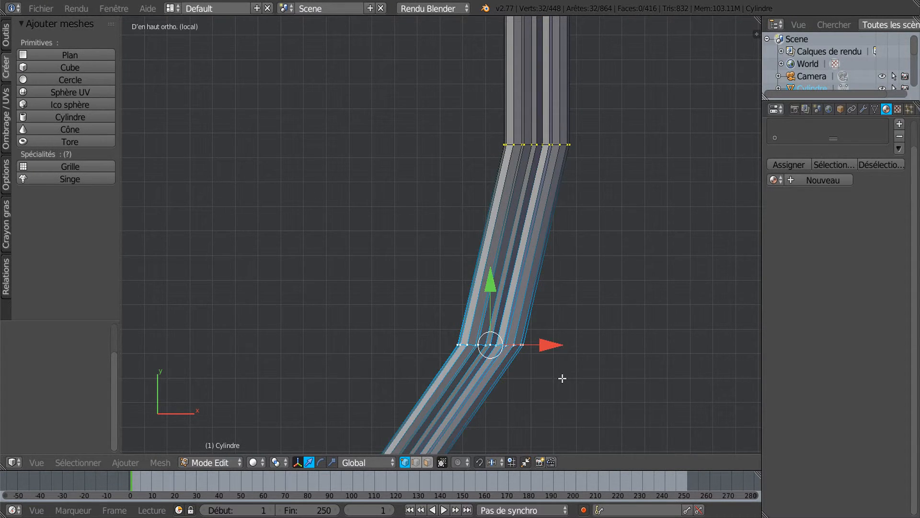
{"action": "scroll", "coordinate": [562, 378], "scroll_direction": "down", "scroll_amount": 3}
{"action": "key", "text": "r"}
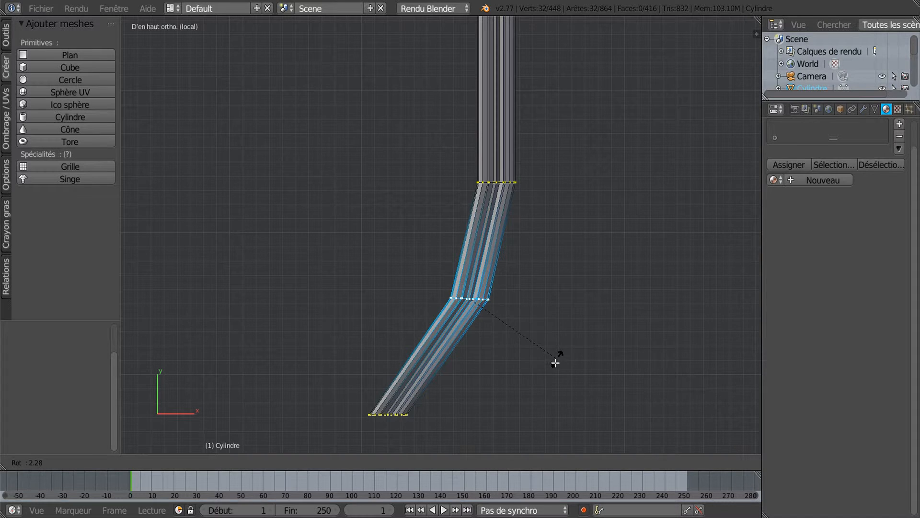
{"action": "left_click", "coordinate": [529, 391]}
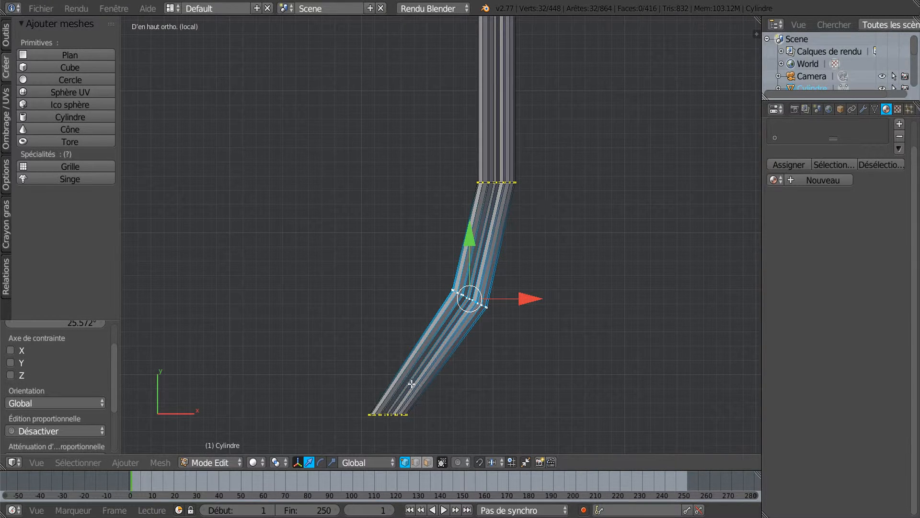
Step: Select the open end ring on the -Y side and rotate it about 36.1° in top view
{"action": "right_click", "coordinate": [392, 414], "text": "alt"}
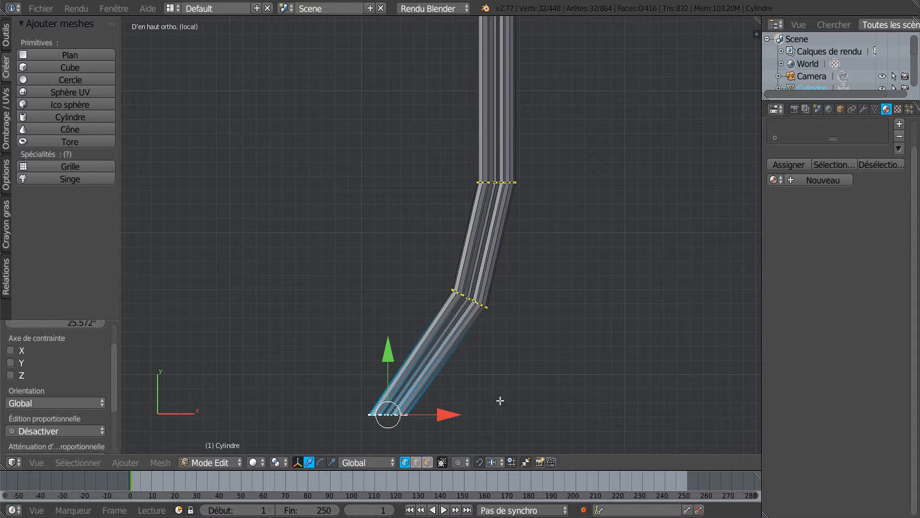
{"action": "key", "text": "r"}
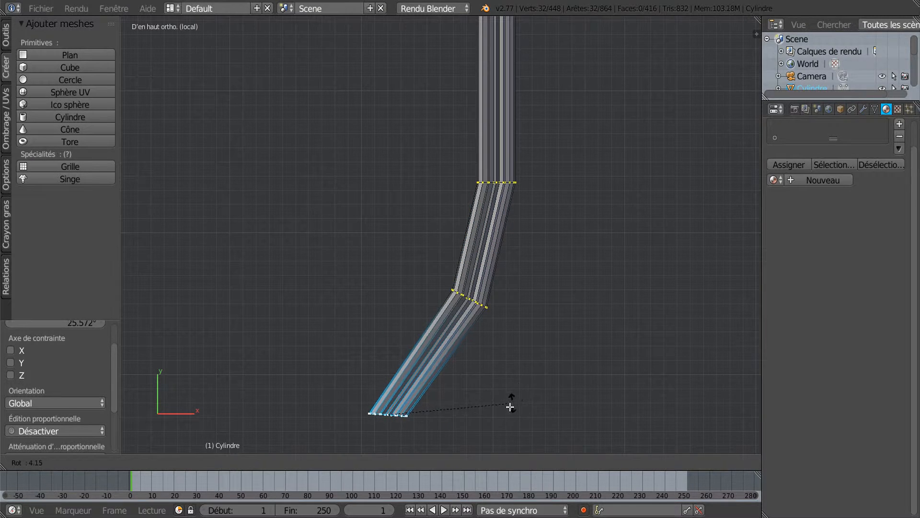
{"action": "left_click", "coordinate": [463, 21]}
Step: Switch to face selection mode with the tube's -Y bend in close view
{"action": "middle_click_drag", "start_coordinate": [450, 156], "coordinate": [463, 124]}
{"action": "middle_click_drag", "start_coordinate": [443, 183], "coordinate": [561, 66], "text": "shift"}
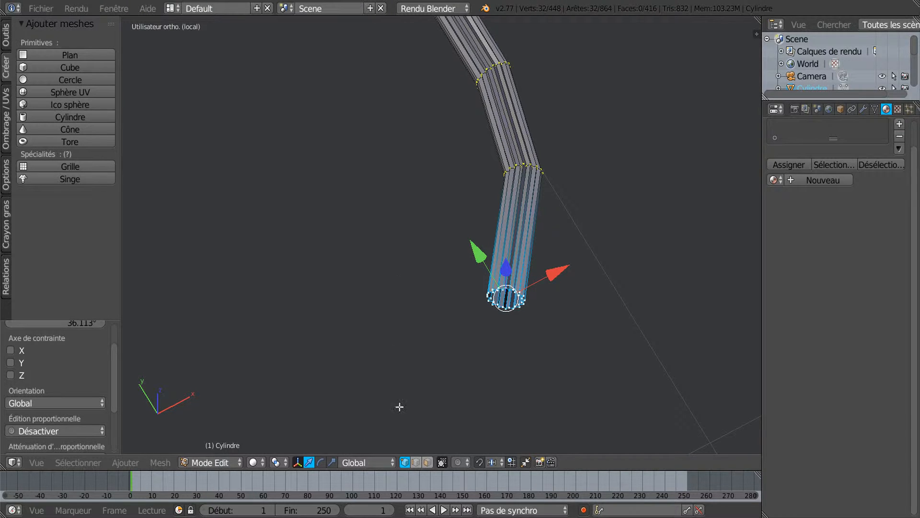
{"action": "left_click", "coordinate": [426, 461]}
{"action": "middle_click_drag", "start_coordinate": [540, 337], "coordinate": [583, 302]}
{"action": "scroll", "coordinate": [501, 324], "scroll_direction": "up", "scroll_amount": 4}
{"action": "middle_click_drag", "start_coordinate": [500, 347], "coordinate": [534, 270], "text": "shift"}
{"action": "scroll", "coordinate": [533, 271], "scroll_direction": "up", "scroll_amount": 2}
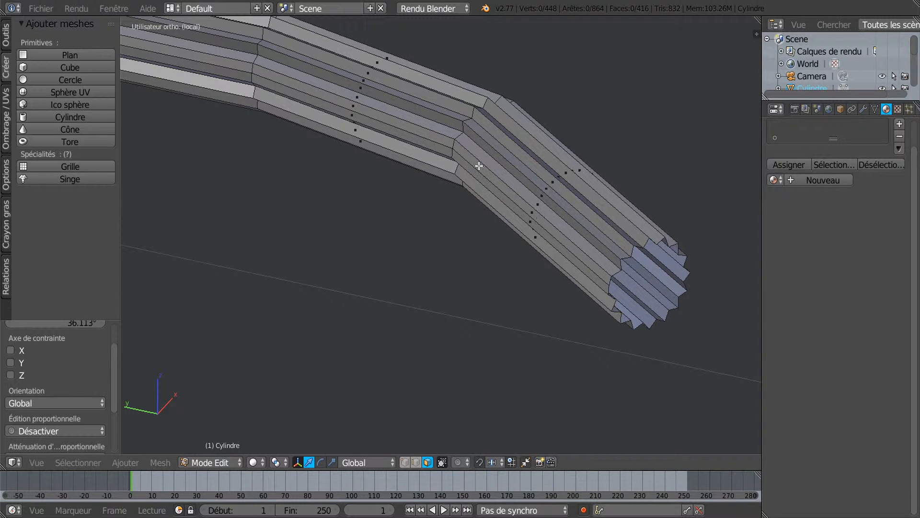
{"action": "key", "text": "l"}
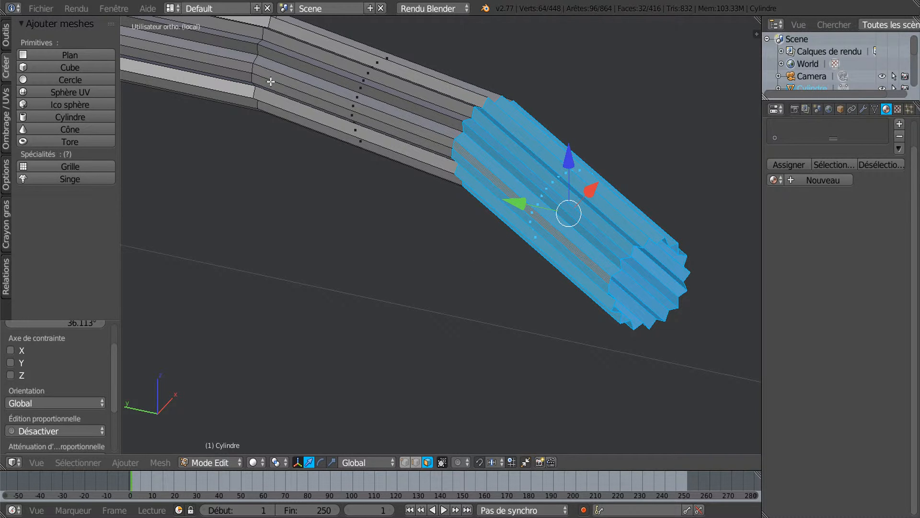
{"action": "right_click", "coordinate": [254, 68]}
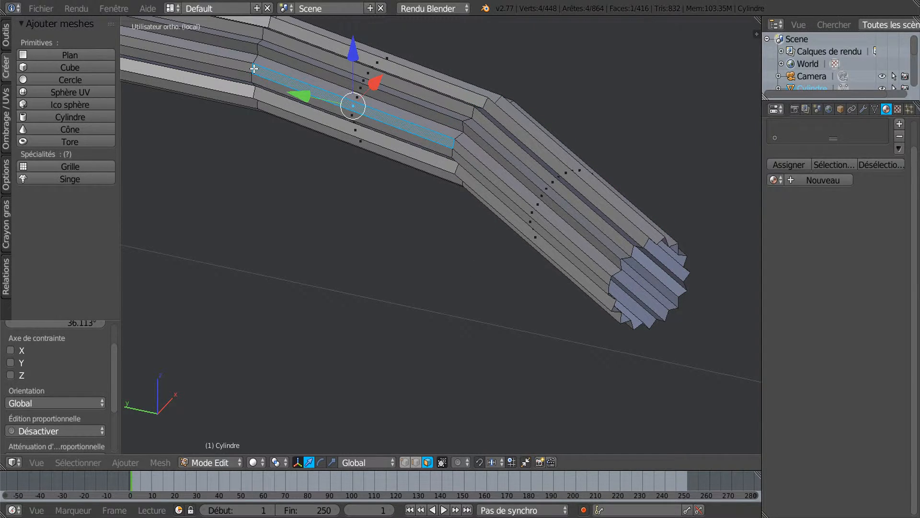
{"action": "key", "text": "a"}
Step: Select two adjacent lengthwise face loops running along the whole -X side of the tube
{"action": "right_click", "coordinate": [455, 144], "text": "alt"}
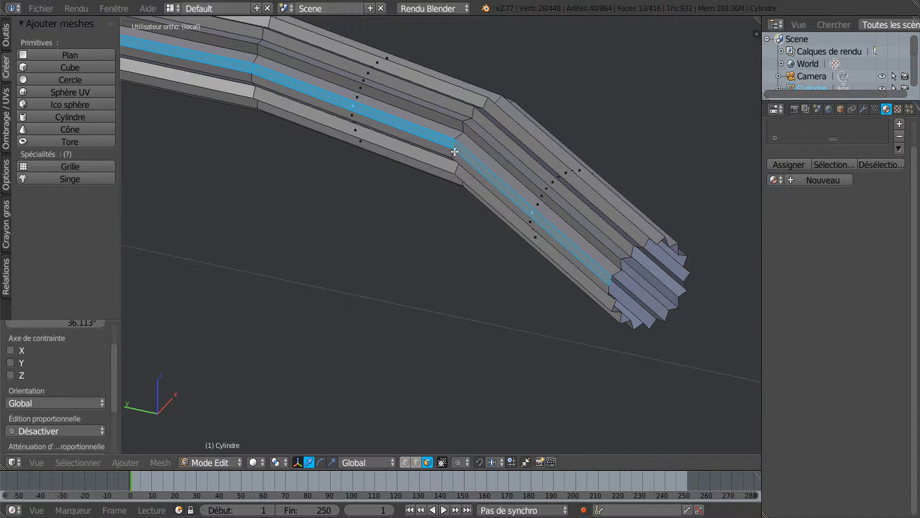
{"action": "right_click", "coordinate": [453, 154], "text": "alt+shift"}
{"action": "scroll", "coordinate": [454, 154], "scroll_direction": "down", "scroll_amount": 2}
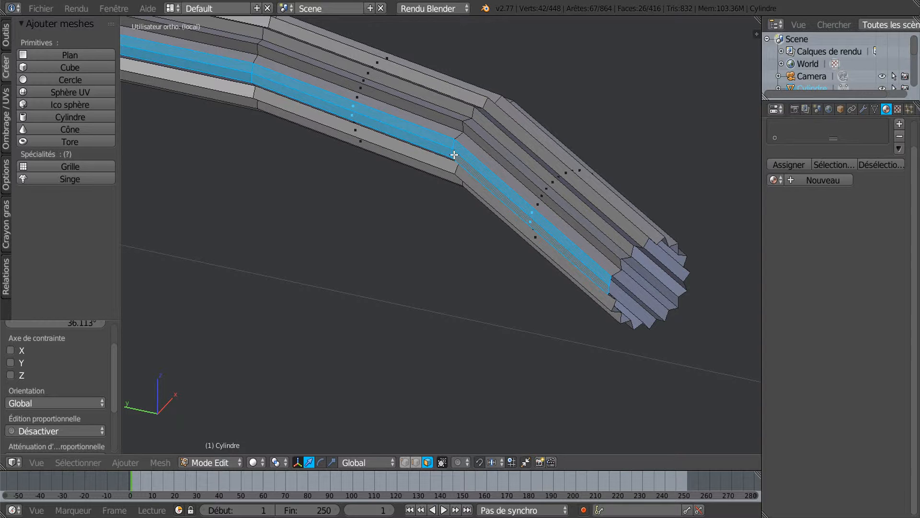
{"action": "scroll", "coordinate": [442, 229], "scroll_direction": "down", "scroll_amount": 2}
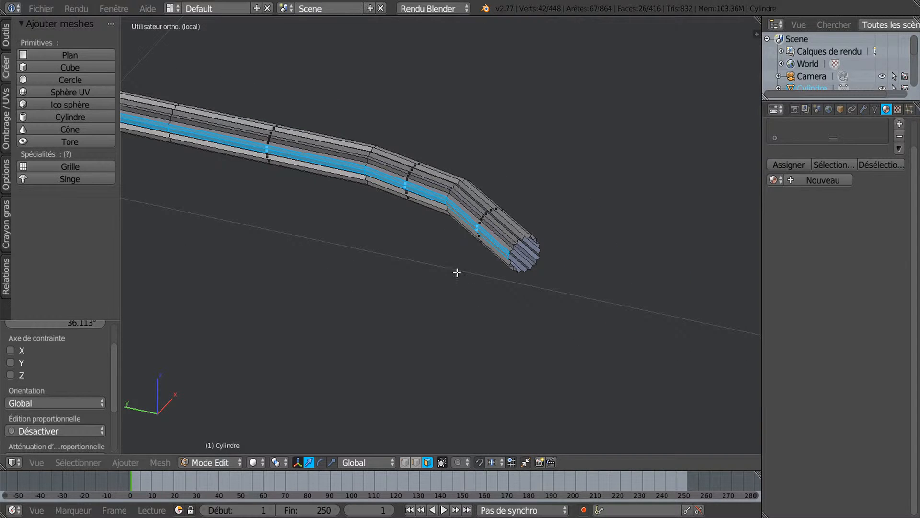
{"action": "scroll", "coordinate": [513, 342], "scroll_direction": "down", "scroll_amount": 1}
{"action": "scroll", "coordinate": [577, 336], "scroll_direction": "up", "scroll_amount": 4}
{"action": "scroll", "coordinate": [641, 359], "scroll_direction": "down", "scroll_amount": 2}
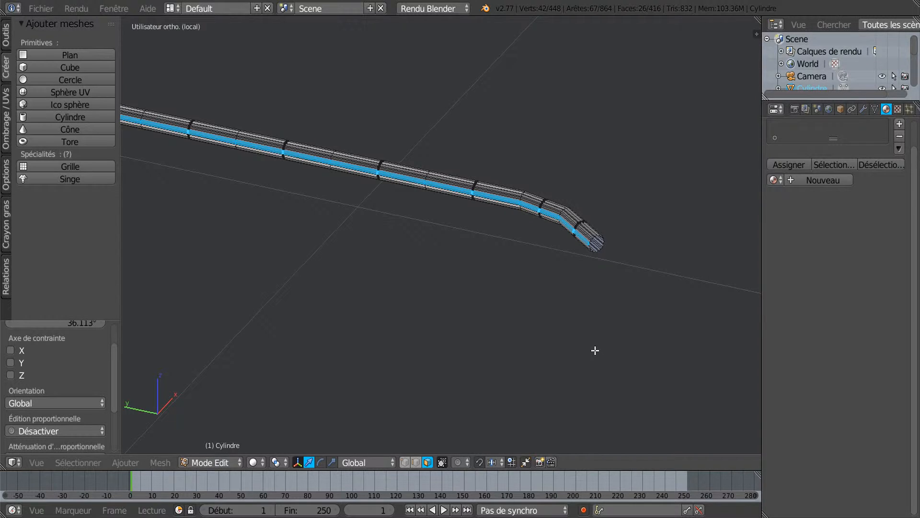
Step: Extrude the two selected face strips and move them about -1.749 along X to form a wide panel
{"action": "key", "text": "KP_7"}
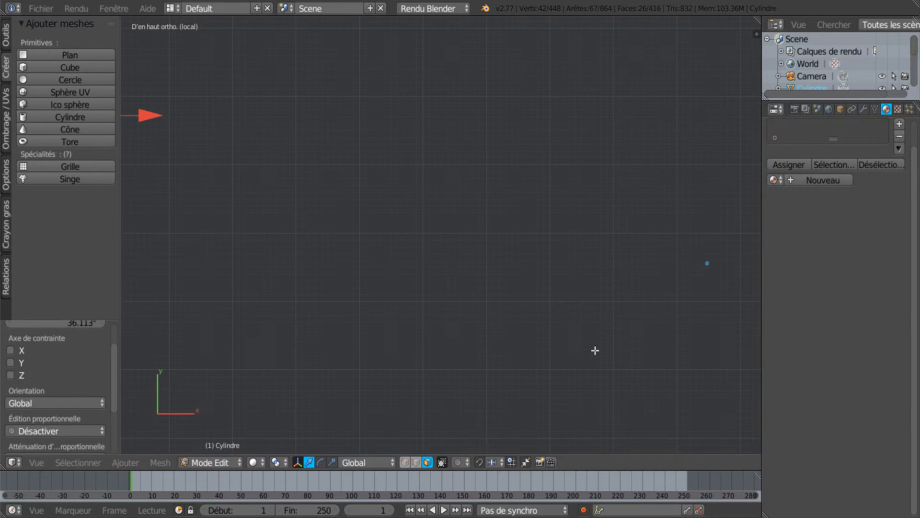
{"action": "scroll", "coordinate": [595, 343], "scroll_direction": "down", "scroll_amount": 5}
{"action": "key", "text": "KP_Decimal"}
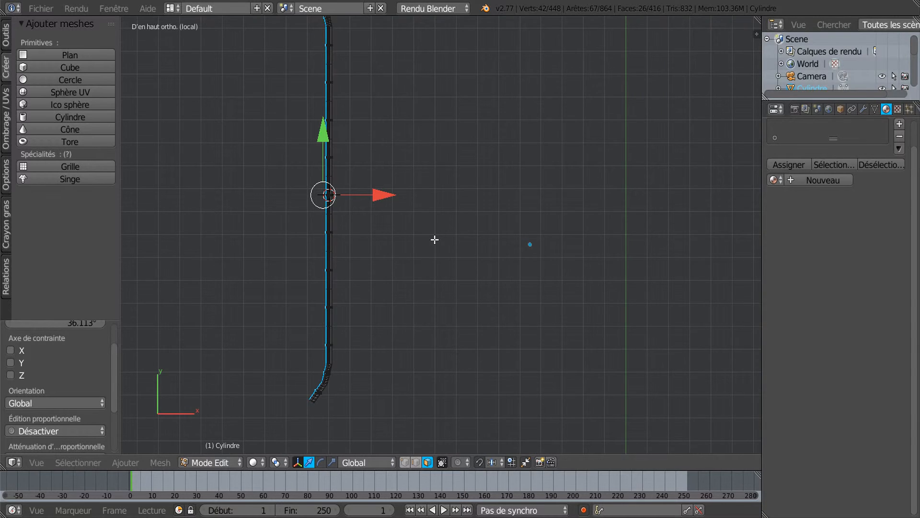
{"action": "key", "text": "e"}
{"action": "right_click", "coordinate": [555, 265]}
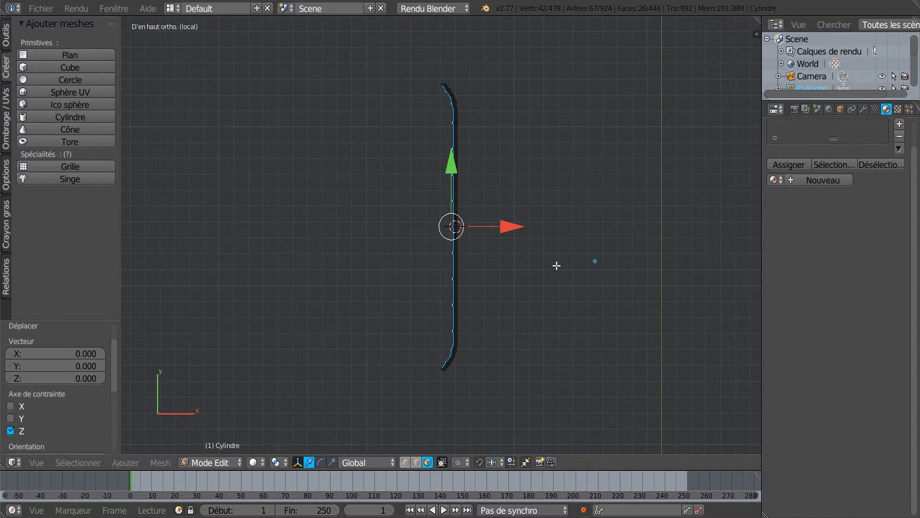
{"action": "left_click_drag", "start_coordinate": [506, 223], "coordinate": [247, 205]}
{"action": "middle_click_drag", "start_coordinate": [350, 302], "coordinate": [490, 303], "text": "shift"}
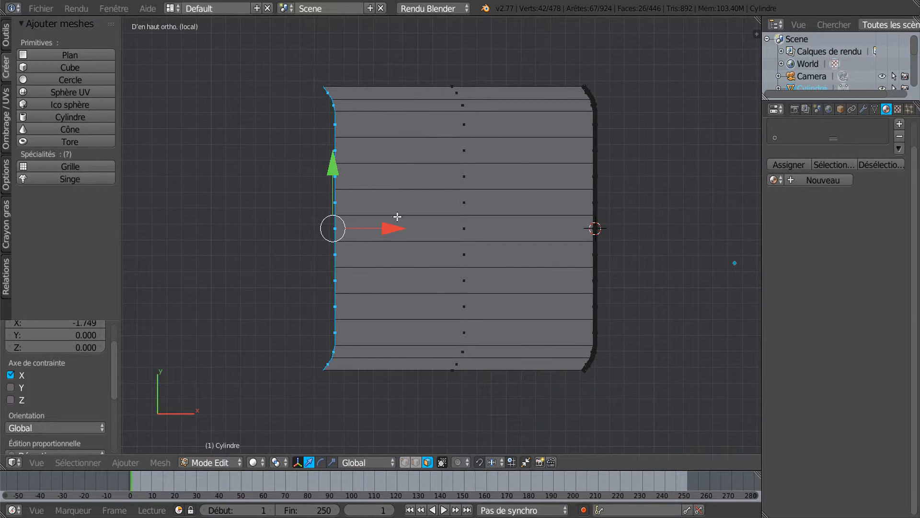
{"action": "middle_click_drag", "start_coordinate": [407, 231], "coordinate": [513, 171]}
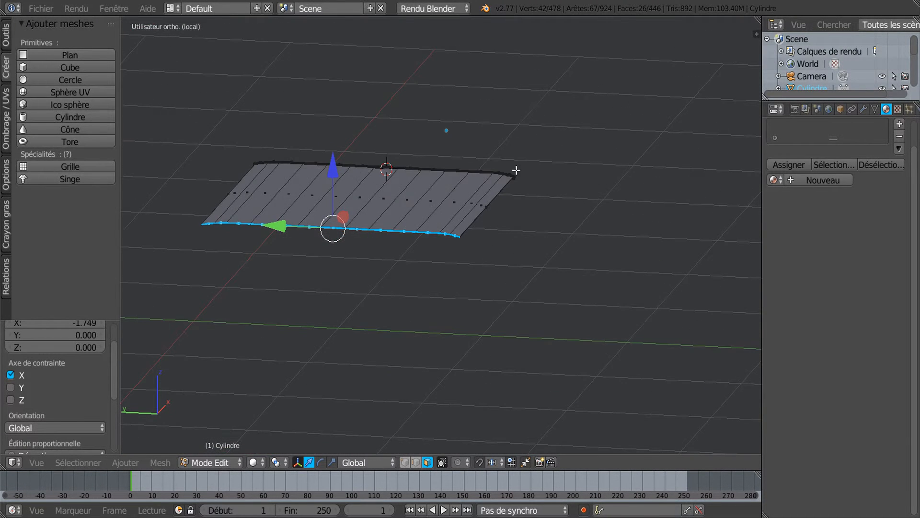
{"action": "scroll", "coordinate": [485, 251], "scroll_direction": "up", "scroll_amount": 3}
{"action": "middle_click_drag", "start_coordinate": [491, 255], "coordinate": [488, 250]}
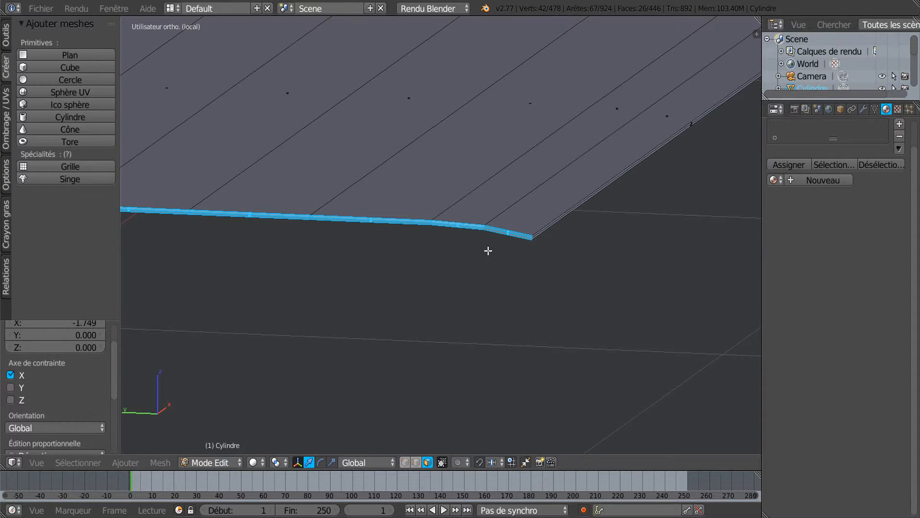
Step: Bisect the whole mesh in top view along a straight line parallel to Y, just inside the panel's curved -X edge
{"action": "scroll", "coordinate": [540, 273], "scroll_direction": "up", "scroll_amount": 3}
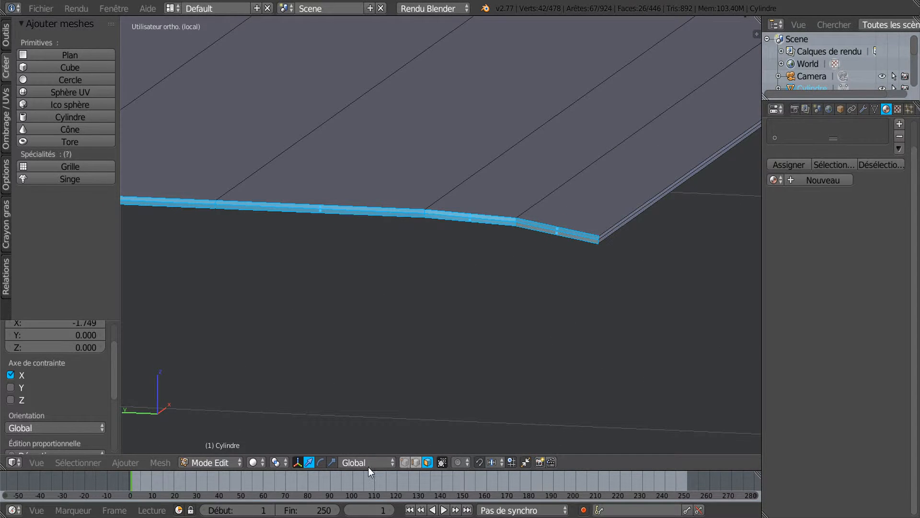
{"action": "left_click", "coordinate": [405, 461]}
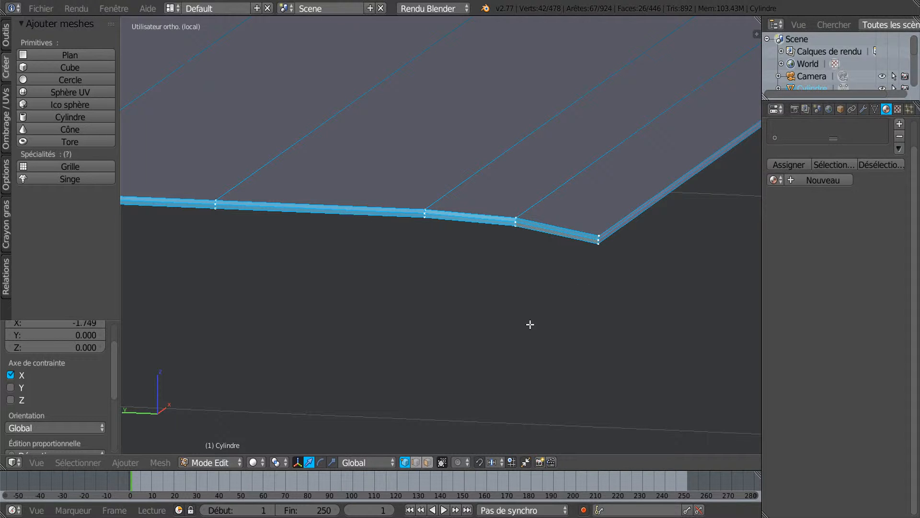
{"action": "key", "text": "KP_7"}
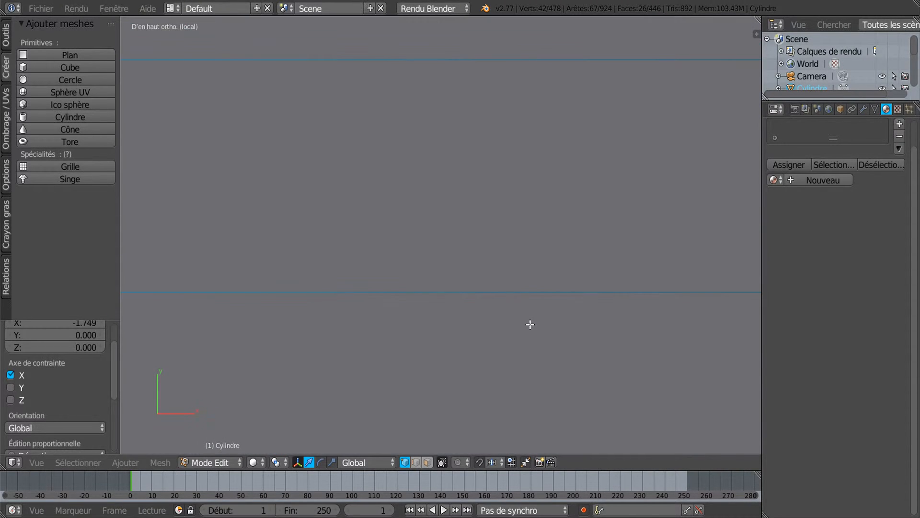
{"action": "scroll", "coordinate": [530, 324], "scroll_direction": "down", "scroll_amount": 9}
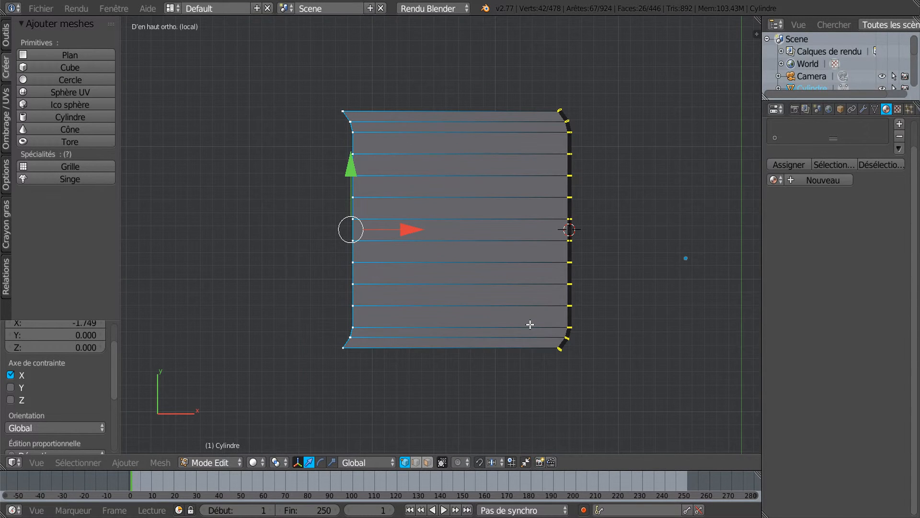
{"action": "key", "text": "a"}
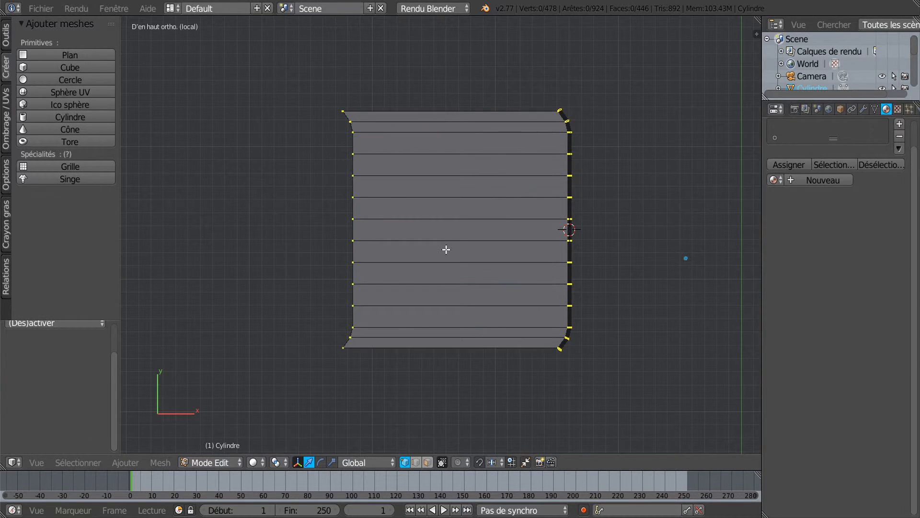
{"action": "key", "text": "a"}
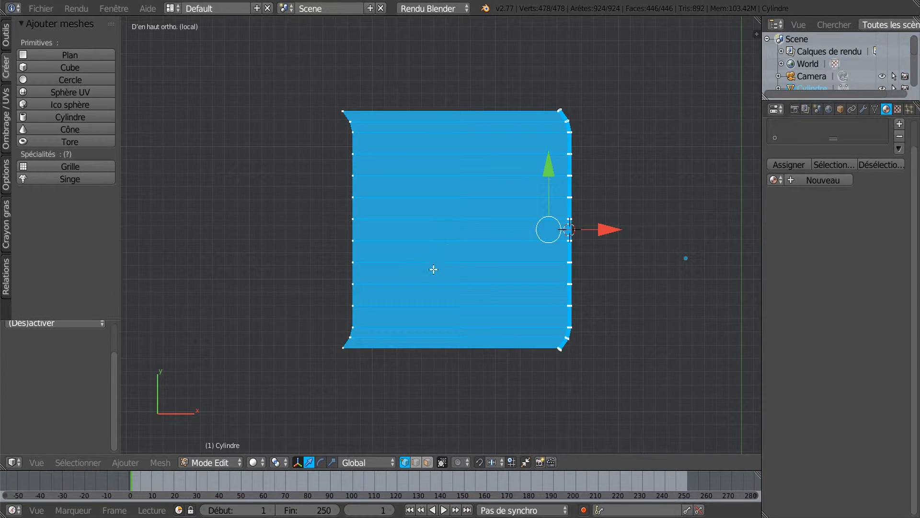
{"action": "left_click", "coordinate": [126, 462]}
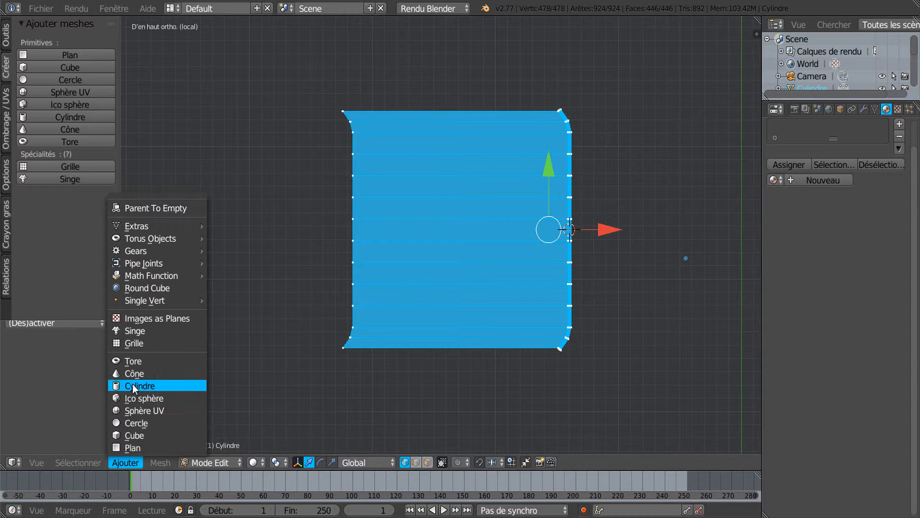
{"action": "mouse_move", "coordinate": [170, 462]}
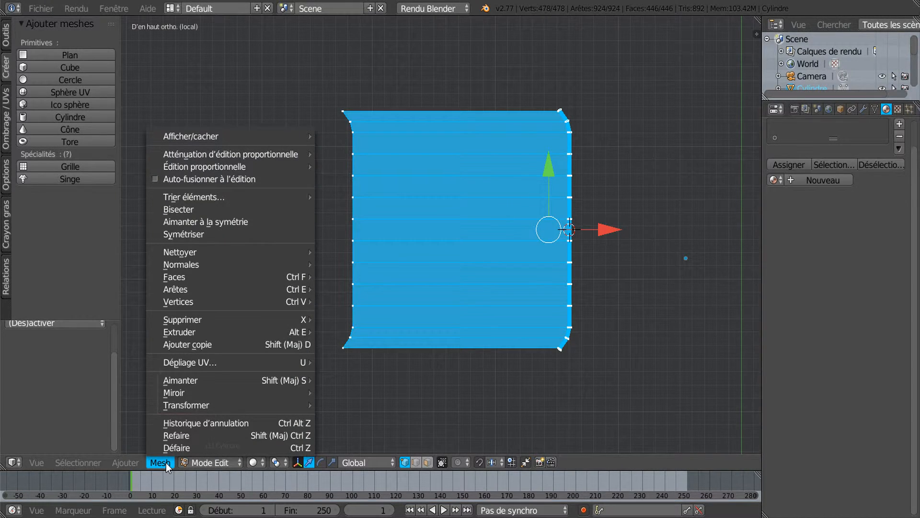
{"action": "left_click", "coordinate": [179, 209]}
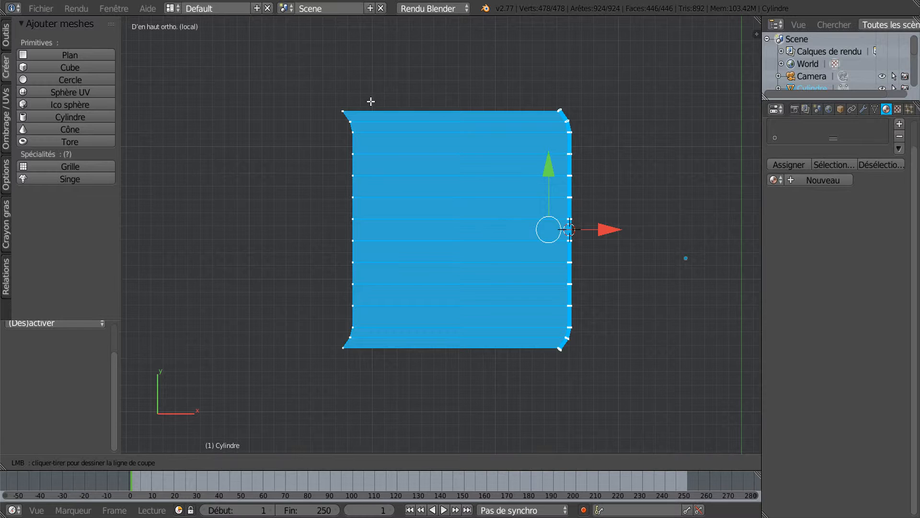
{"action": "left_click_drag", "start_coordinate": [372, 101], "coordinate": [373, 412]}
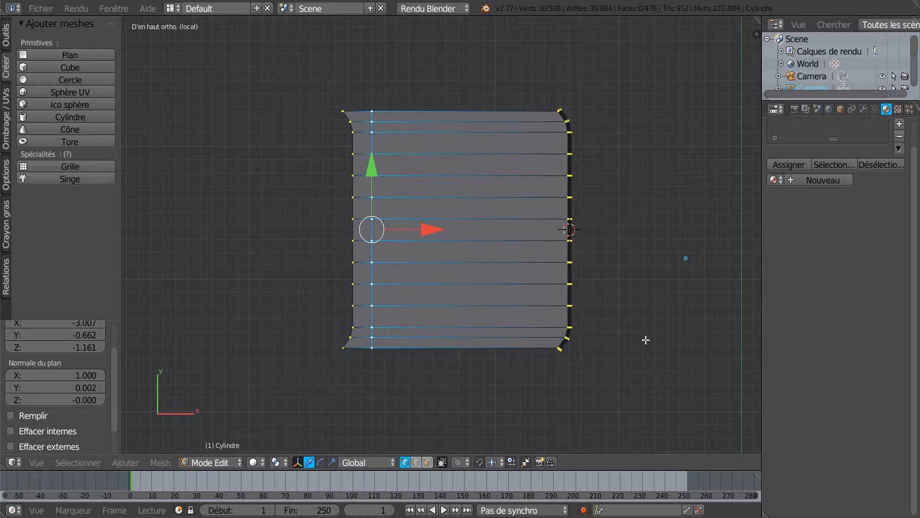
Step: Rip the mesh apart in place along the new cut line and select everything linked to the main panel
{"action": "key", "text": "a"}
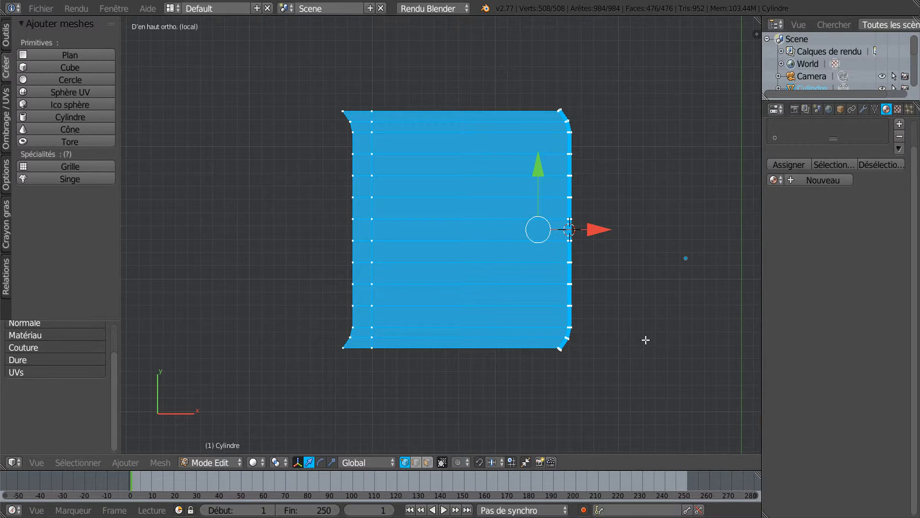
{"action": "key", "text": "ctrl+z"}
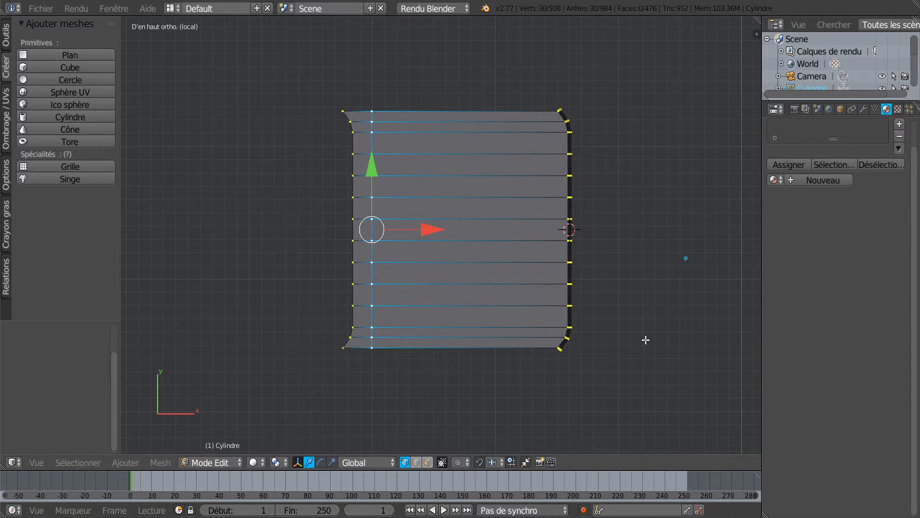
{"action": "key", "text": "shift+d"}
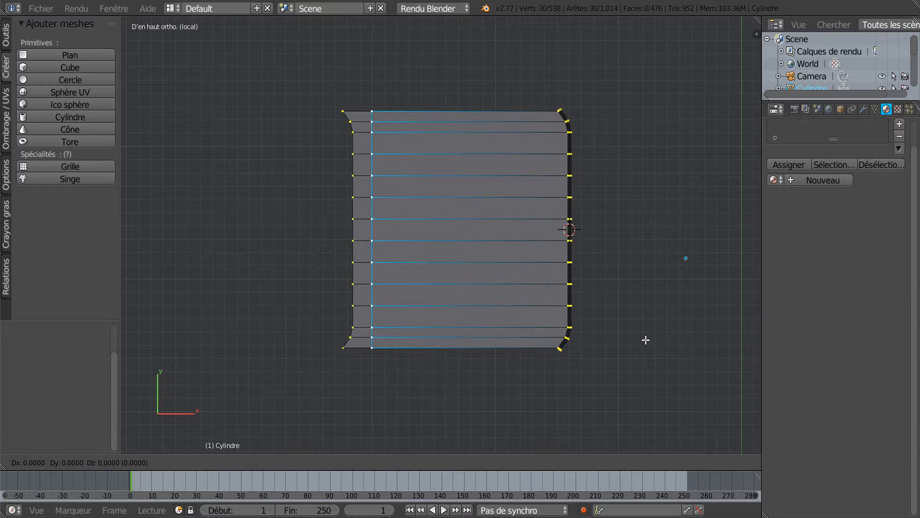
{"action": "left_click", "coordinate": [645, 339]}
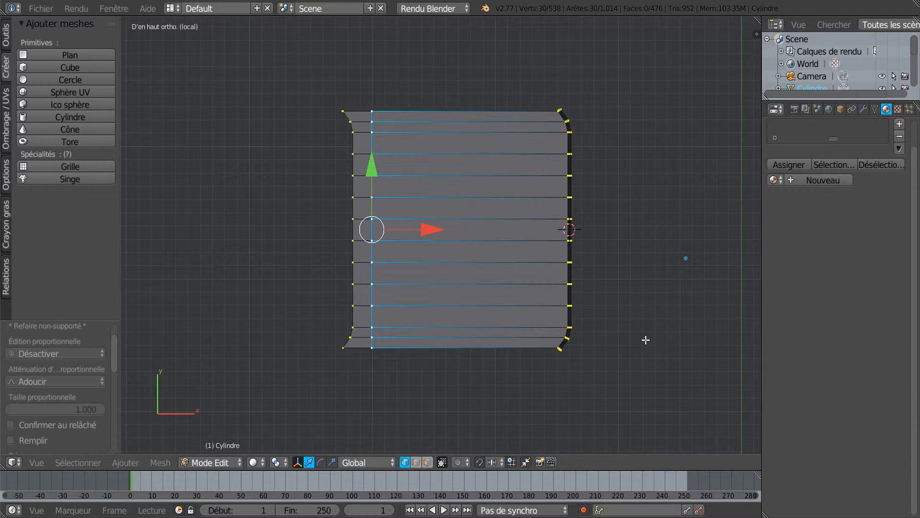
{"action": "key", "text": "ctrl+l"}
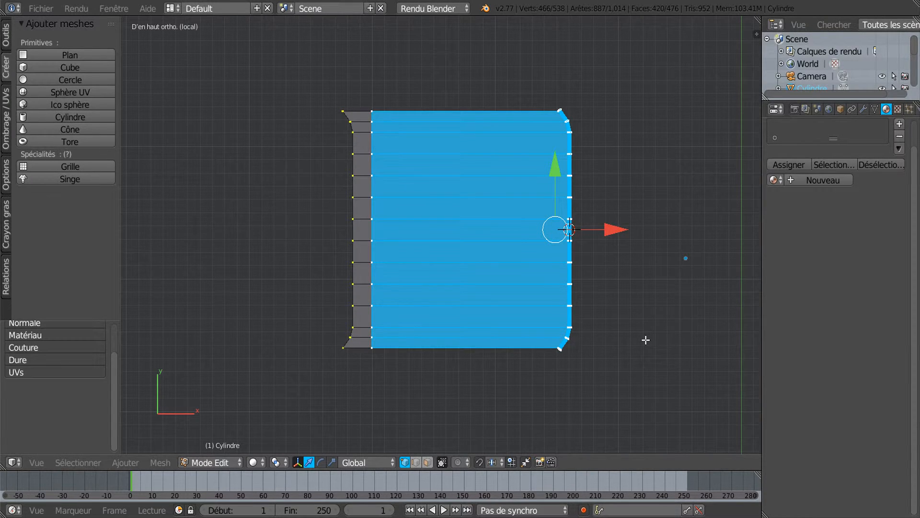
Step: Select the linked narrow strip with curved ends on the -X side and delete its vertices
{"action": "right_click", "coordinate": [348, 225]}
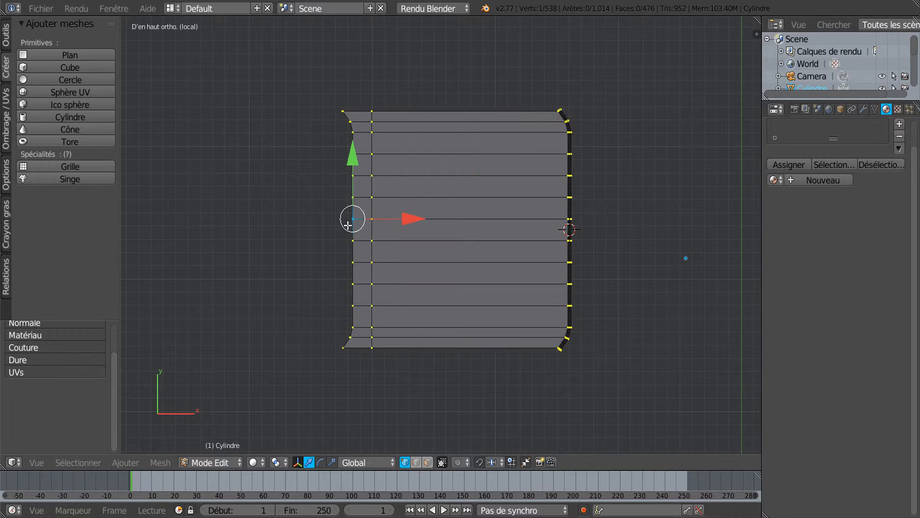
{"action": "key", "text": "ctrl+l"}
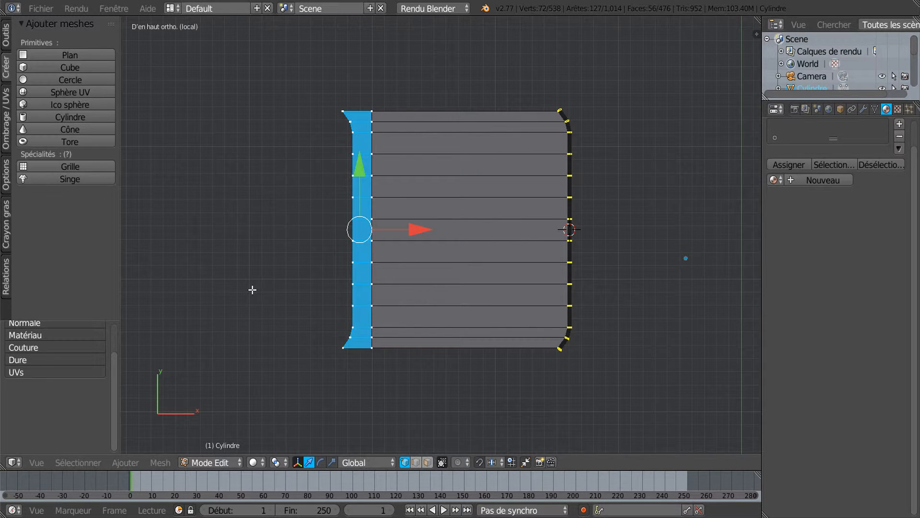
{"action": "key", "text": "x"}
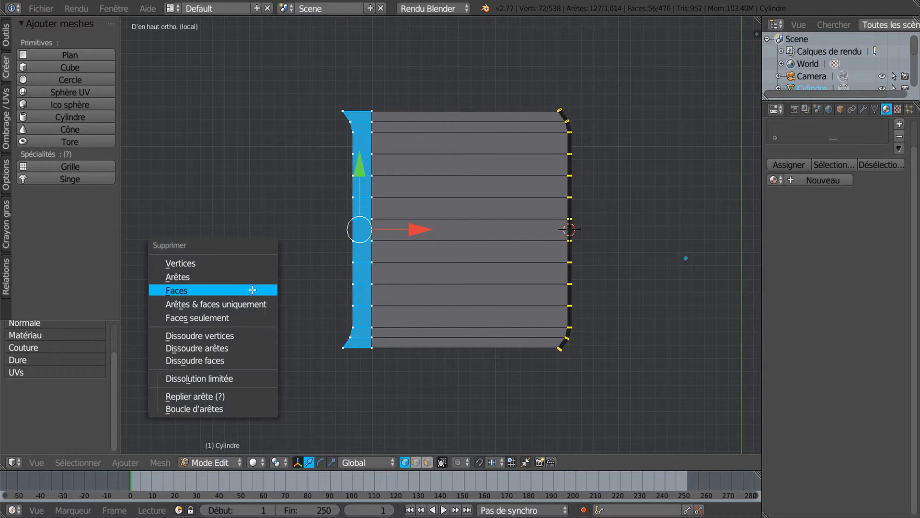
{"action": "left_click", "coordinate": [211, 263]}
Step: Select the panel's open boundary loop on the -X side and deselect the three corner vertices at its -Y end
{"action": "scroll", "coordinate": [310, 271], "scroll_direction": "up", "scroll_amount": 1}
{"action": "middle_click_drag", "start_coordinate": [377, 313], "coordinate": [439, 236]}
{"action": "scroll", "coordinate": [436, 270], "scroll_direction": "up", "scroll_amount": 5}
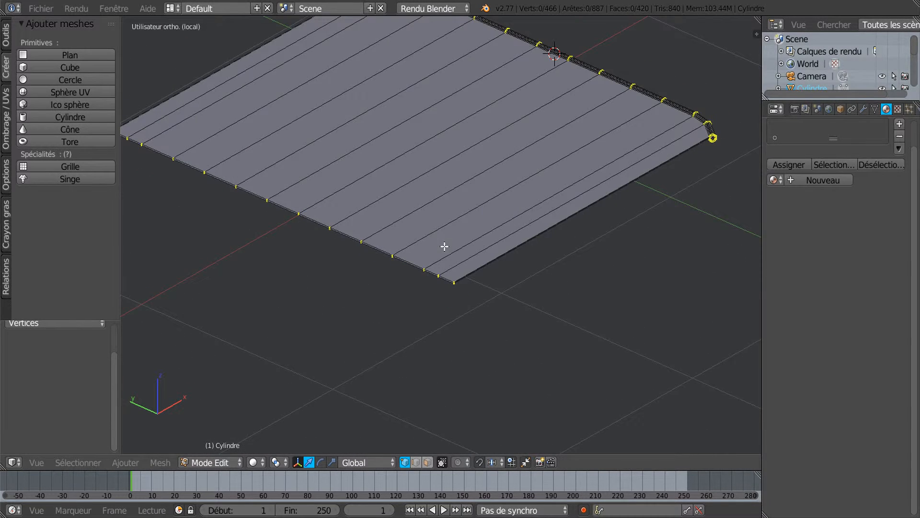
{"action": "scroll", "coordinate": [439, 244], "scroll_direction": "up", "scroll_amount": 4}
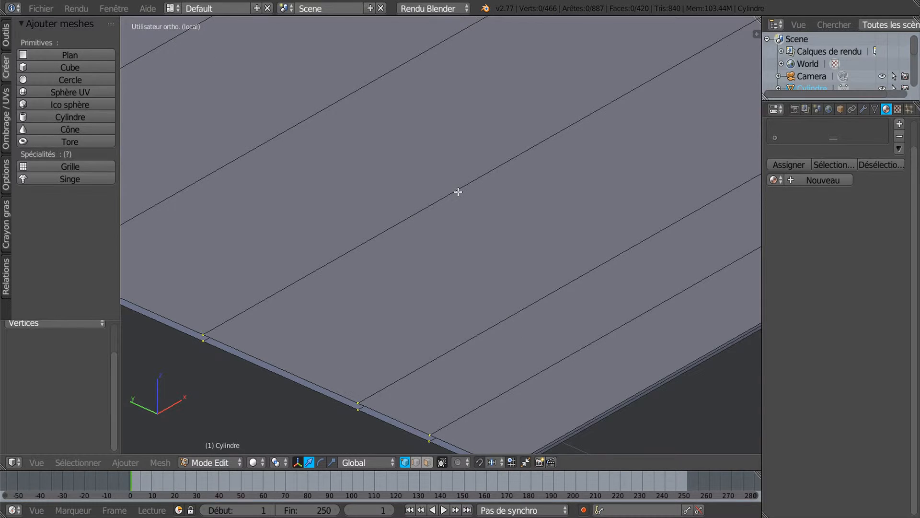
{"action": "middle_click_drag", "start_coordinate": [437, 261], "coordinate": [384, 268], "text": "shift"}
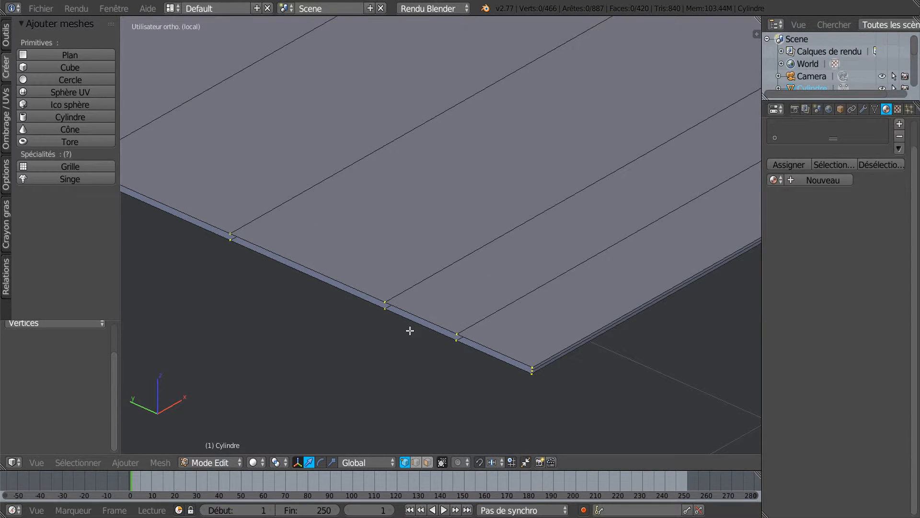
{"action": "left_click", "coordinate": [422, 317], "text": "alt"}
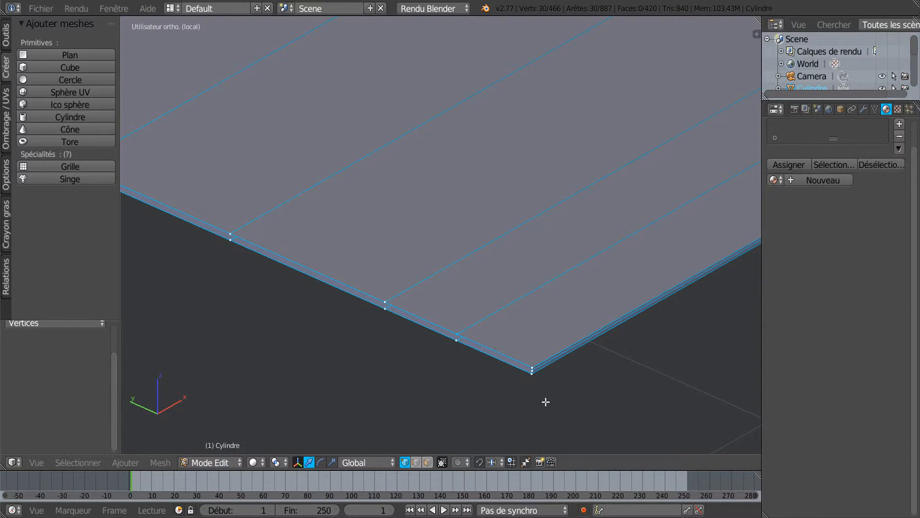
{"action": "left_click", "coordinate": [532, 366]}
{"action": "mouse_move", "coordinate": [532, 391]}
{"action": "middle_mouse_down"}
{"action": "mouse_move", "coordinate": [536, 365]}
{"action": "mouse_move", "coordinate": [534, 378]}
{"action": "mouse_move", "coordinate": [509, 388]}
{"action": "mouse_move", "coordinate": [532, 261]}
{"action": "middle_mouse_up"}
{"action": "right_click", "coordinate": [534, 379]}
{"action": "scroll", "coordinate": [533, 261], "scroll_direction": "up", "scroll_amount": 1}
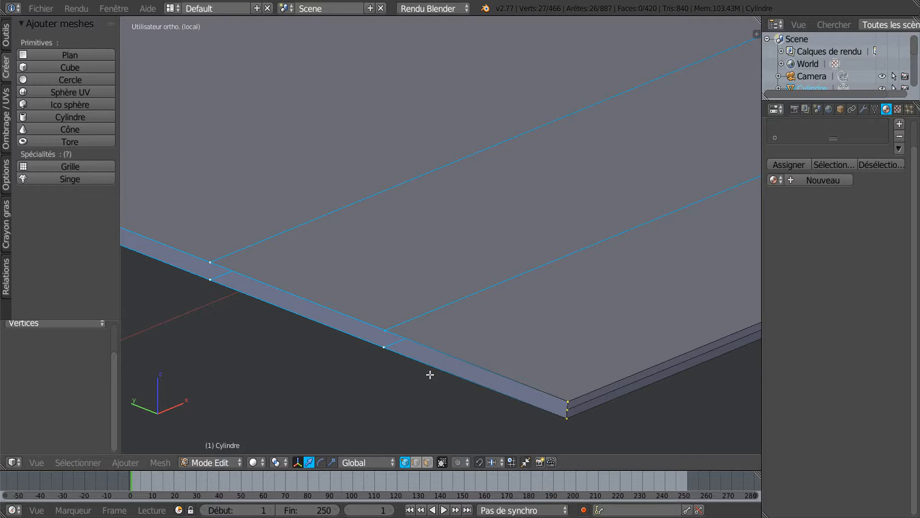
Step: Deselect the three corner vertices at the +Y end of the open boundary loop with circle select
{"action": "scroll", "coordinate": [430, 374], "scroll_direction": "down", "scroll_amount": 4}
{"action": "middle_click_drag", "start_coordinate": [364, 360], "coordinate": [593, 396], "text": "shift"}
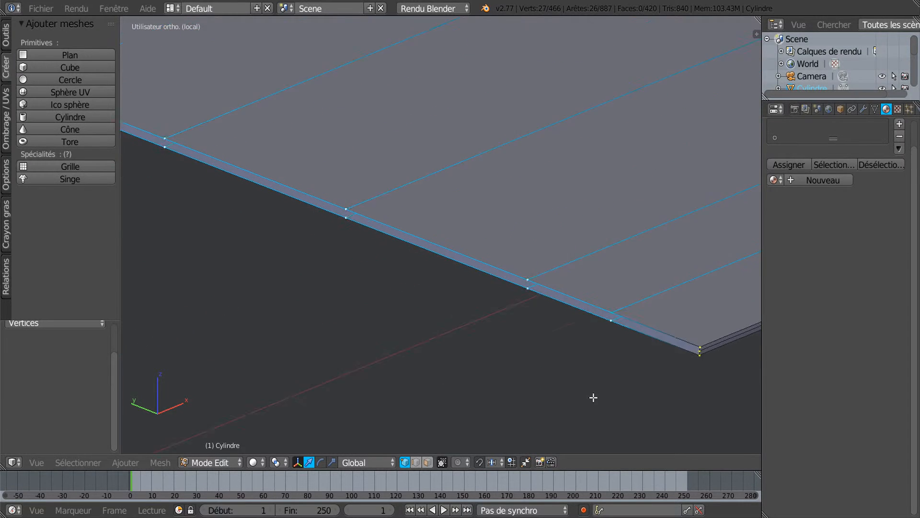
{"action": "scroll", "coordinate": [510, 374], "scroll_direction": "down", "scroll_amount": 4}
{"action": "middle_click_drag", "start_coordinate": [385, 340], "coordinate": [501, 347]}
{"action": "middle_click_drag", "start_coordinate": [378, 247], "coordinate": [381, 276]}
{"action": "scroll", "coordinate": [341, 338], "scroll_direction": "up", "scroll_amount": 2}
{"action": "key", "text": "c"}
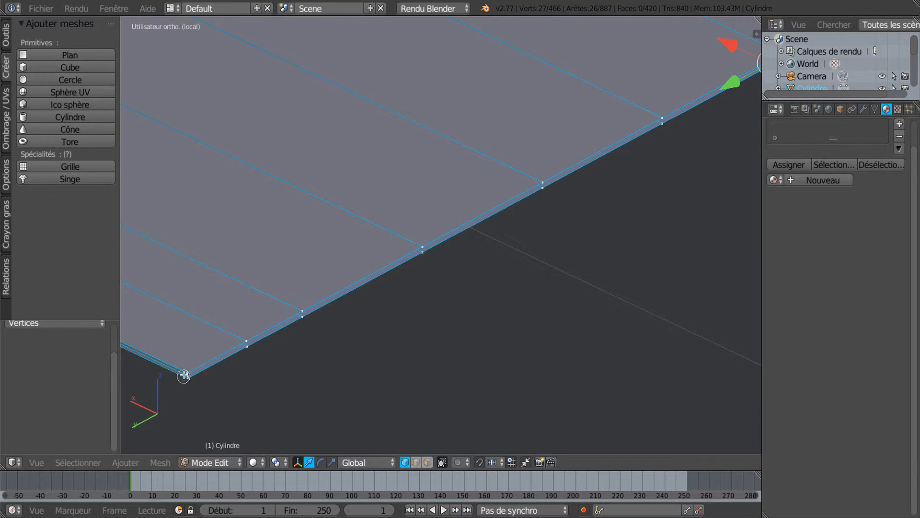
{"action": "middle_click", "coordinate": [186, 376]}
{"action": "right_click", "coordinate": [351, 391]}
Step: Bridge the selected upper and lower edge rows of the -X opening with LoopTools Bridge
{"action": "left_click", "coordinate": [82, 462]}
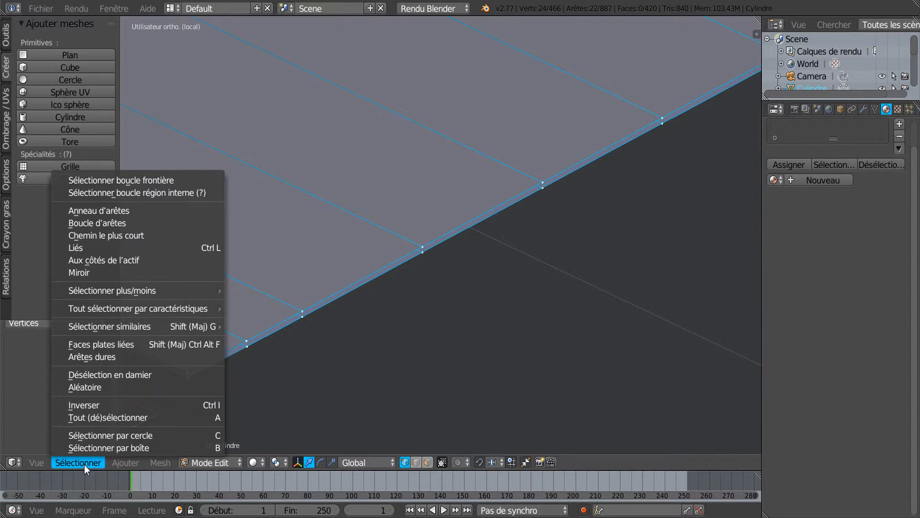
{"action": "left_click", "coordinate": [5, 42]}
{"action": "left_click_drag", "start_coordinate": [114, 99], "coordinate": [117, 325]}
{"action": "left_click", "coordinate": [46, 272]}
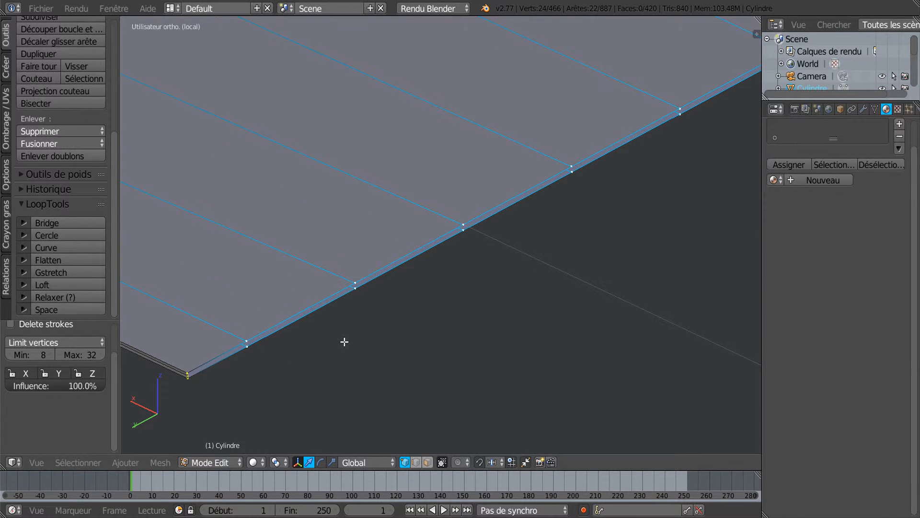
{"action": "key", "text": "ctrl+z"}
{"action": "left_click", "coordinate": [55, 220]}
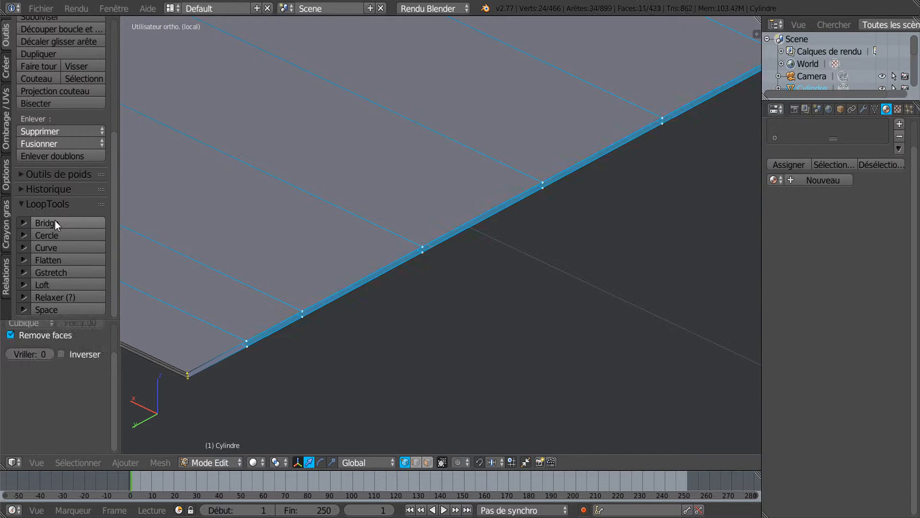
Step: Add one centred lengthwise loop cut through the bridged faces along the panel's -X side
{"action": "middle_click_drag", "start_coordinate": [316, 341], "coordinate": [379, 233], "text": "shift"}
{"action": "scroll", "coordinate": [318, 269], "scroll_direction": "up", "scroll_amount": 3}
{"action": "middle_click_drag", "start_coordinate": [317, 270], "coordinate": [482, 261], "text": "shift"}
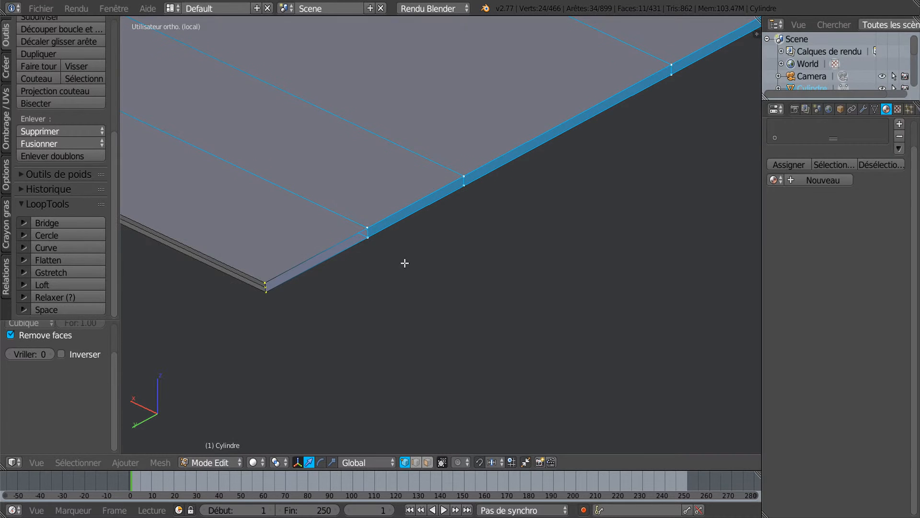
{"action": "scroll", "coordinate": [379, 265], "scroll_direction": "up", "scroll_amount": 2}
{"action": "key", "text": "ctrl+r"}
{"action": "left_click", "coordinate": [337, 233]}
{"action": "right_click", "coordinate": [337, 233]}
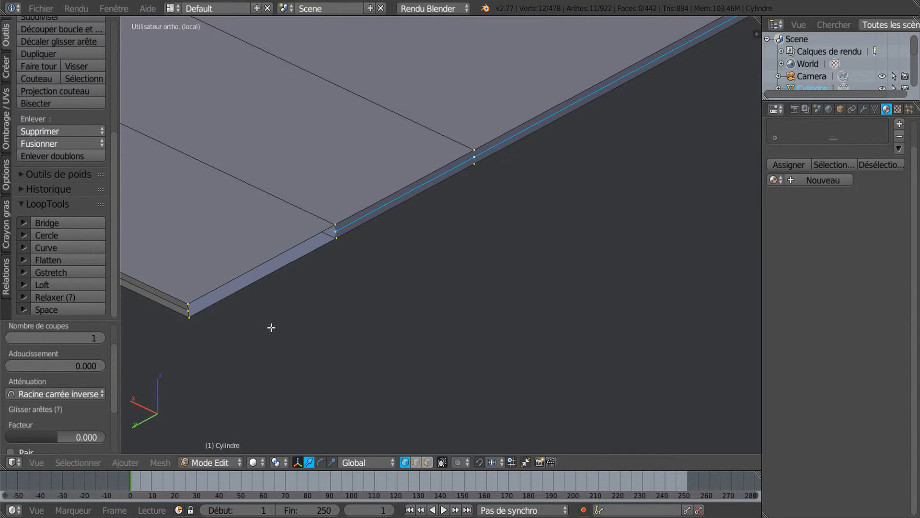
Step: In edge selection mode, fill the upper half of the gap at the +Y corner with a face between its short vertical edges
{"action": "left_click", "coordinate": [415, 462]}
{"action": "mouse_move", "coordinate": [263, 335]}
{"action": "middle_mouse_down", "text": "shift"}
{"action": "mouse_move", "coordinate": [357, 307]}
{"action": "mouse_move", "coordinate": [256, 319]}
{"action": "middle_mouse_up", "text": "shift"}
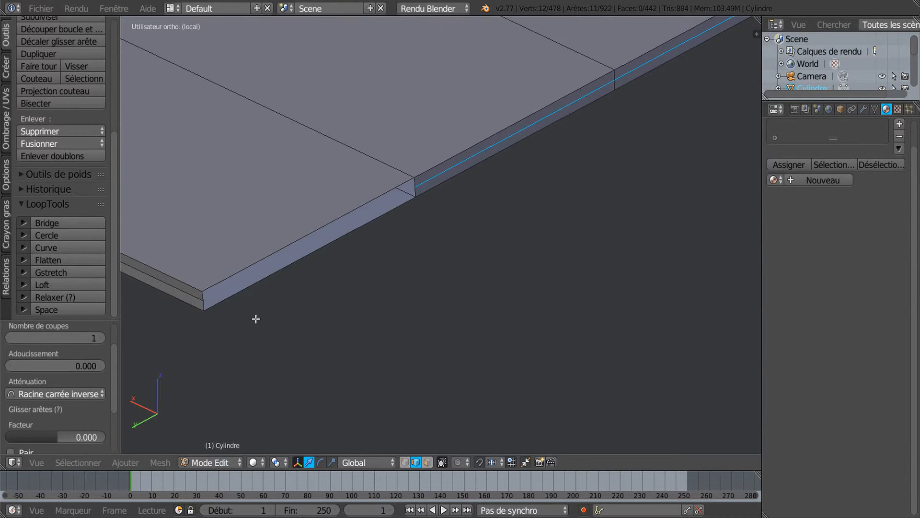
{"action": "right_click", "coordinate": [208, 293]}
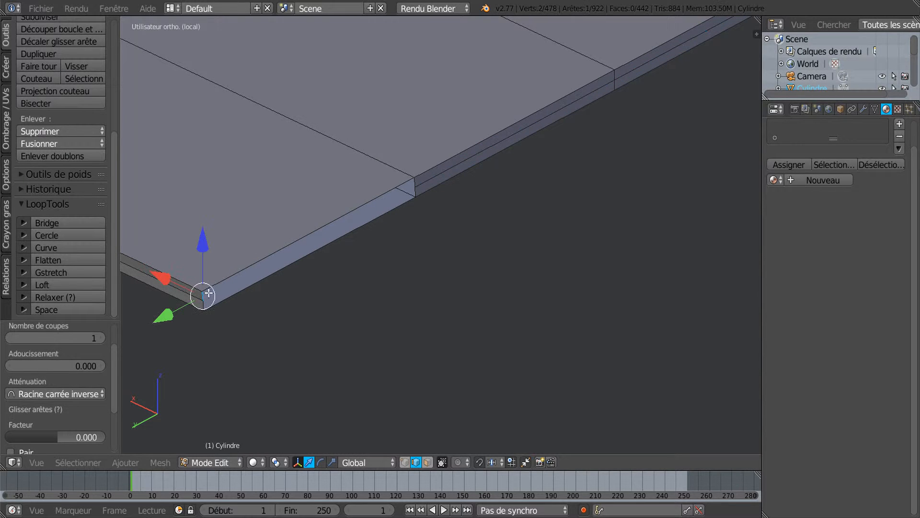
{"action": "right_click", "coordinate": [413, 182], "text": "shift"}
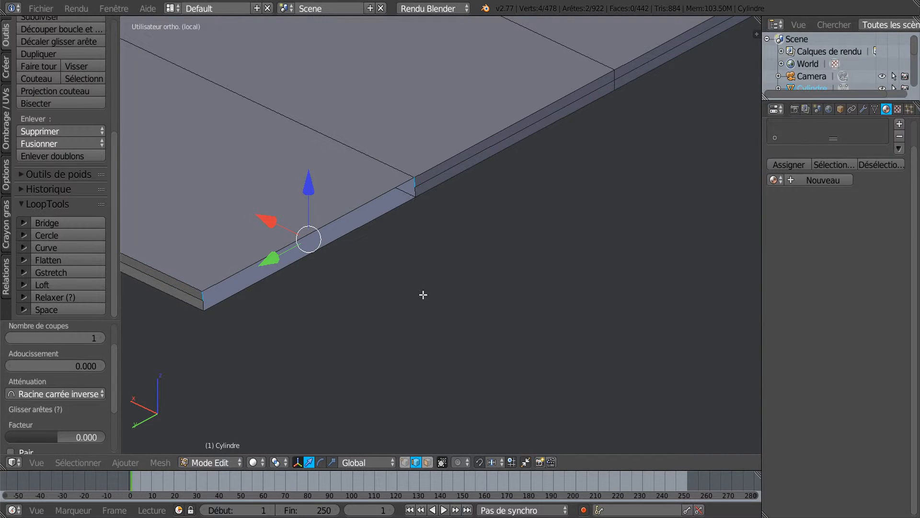
{"action": "key", "text": "f"}
{"action": "left_click", "coordinate": [437, 315]}
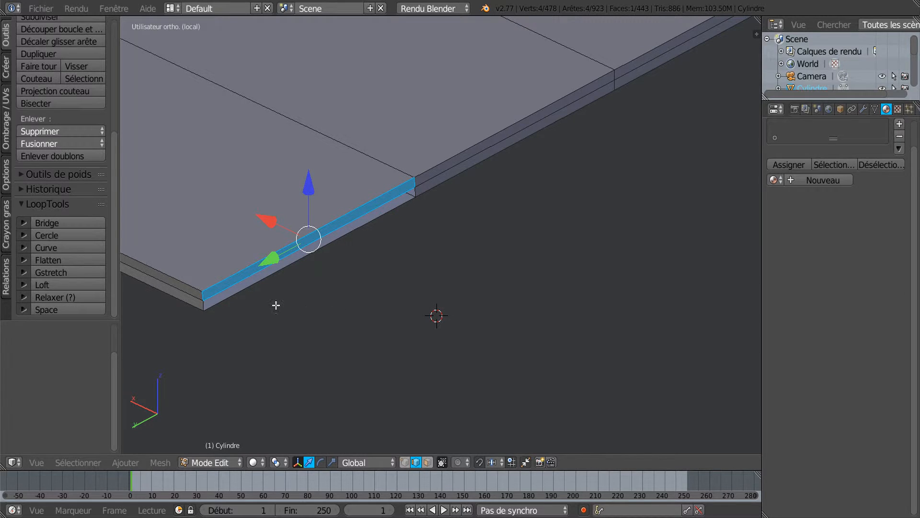
Step: Fill the lower half of the gap at the +Y corner with a face between its short vertical edges
{"action": "right_click", "coordinate": [204, 304]}
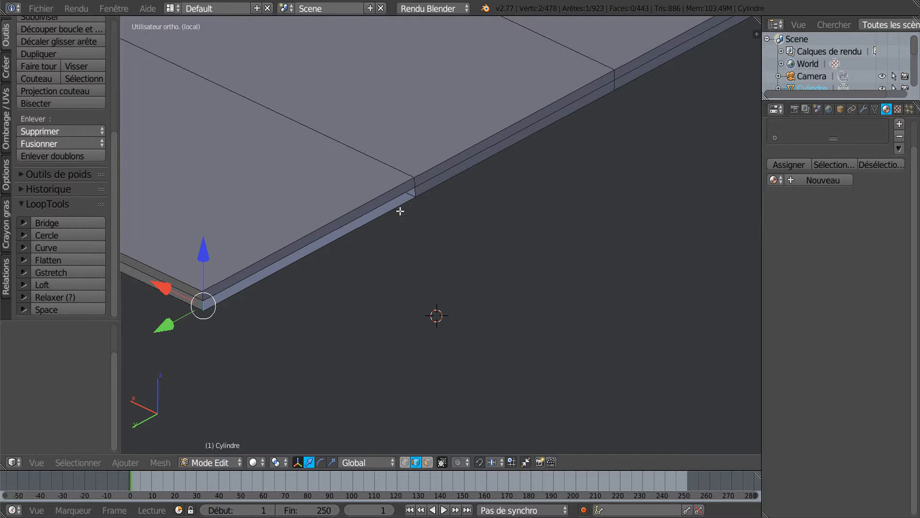
{"action": "right_click", "coordinate": [415, 191], "text": "shift"}
{"action": "key", "text": "f"}
Step: Fill the upper half of the gap at the panel's -Y corner with a face between its upper short vertical edges
{"action": "scroll", "coordinate": [454, 306], "scroll_direction": "down", "scroll_amount": 4}
{"action": "mouse_move", "coordinate": [454, 306]}
{"action": "middle_mouse_down", "text": "shift"}
{"action": "mouse_move", "coordinate": [396, 340]}
{"action": "mouse_move", "coordinate": [237, 378]}
{"action": "mouse_move", "coordinate": [545, 281]}
{"action": "mouse_move", "coordinate": [421, 290]}
{"action": "mouse_move", "coordinate": [682, 418]}
{"action": "mouse_move", "coordinate": [308, 314]}
{"action": "middle_mouse_up", "text": "shift"}
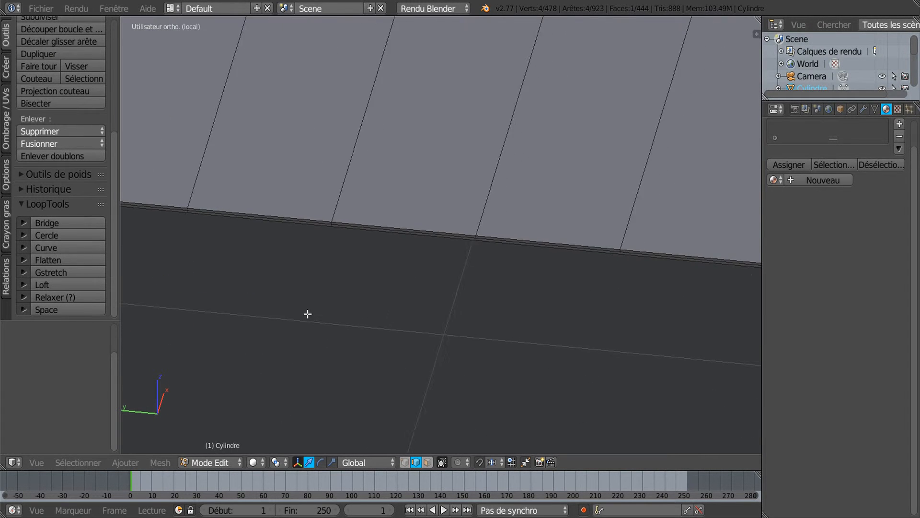
{"action": "middle_click_drag", "start_coordinate": [694, 363], "coordinate": [415, 322], "text": "shift"}
{"action": "middle_click_drag", "start_coordinate": [623, 344], "coordinate": [372, 335], "text": "shift"}
{"action": "scroll", "coordinate": [383, 334], "scroll_direction": "down", "scroll_amount": 4}
{"action": "scroll", "coordinate": [643, 291], "scroll_direction": "up", "scroll_amount": 4}
{"action": "scroll", "coordinate": [460, 311], "scroll_direction": "up", "scroll_amount": 6}
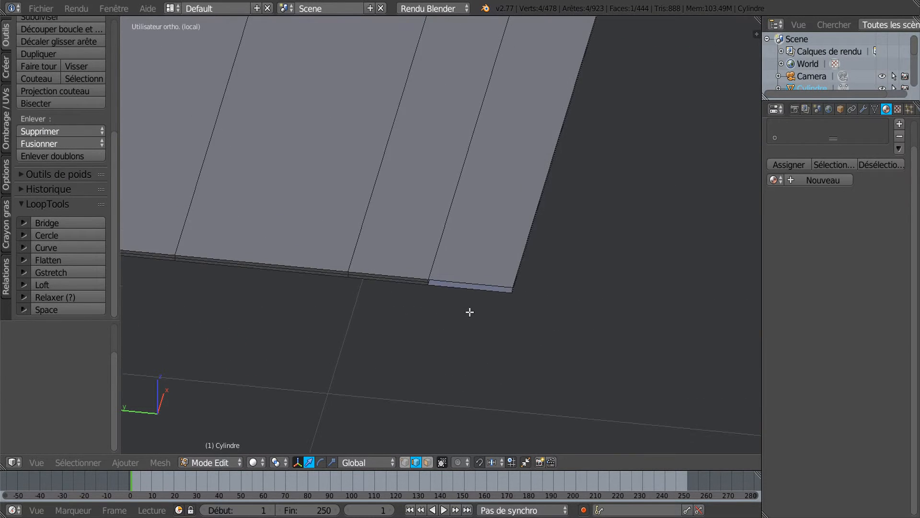
{"action": "scroll", "coordinate": [477, 304], "scroll_direction": "down", "scroll_amount": 2, "text": "shift"}
{"action": "scroll", "coordinate": [474, 299], "scroll_direction": "up", "scroll_amount": 2}
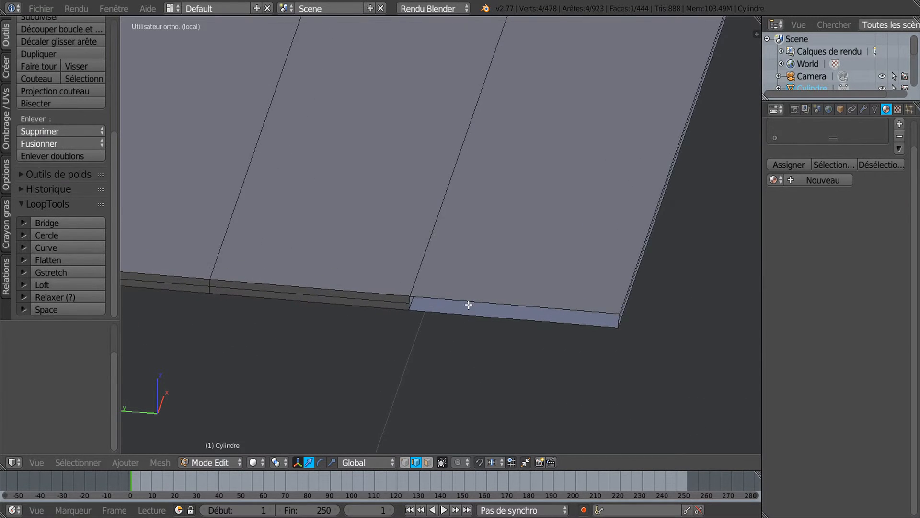
{"action": "scroll", "coordinate": [460, 309], "scroll_direction": "up", "scroll_amount": 2}
{"action": "right_click", "coordinate": [395, 331]}
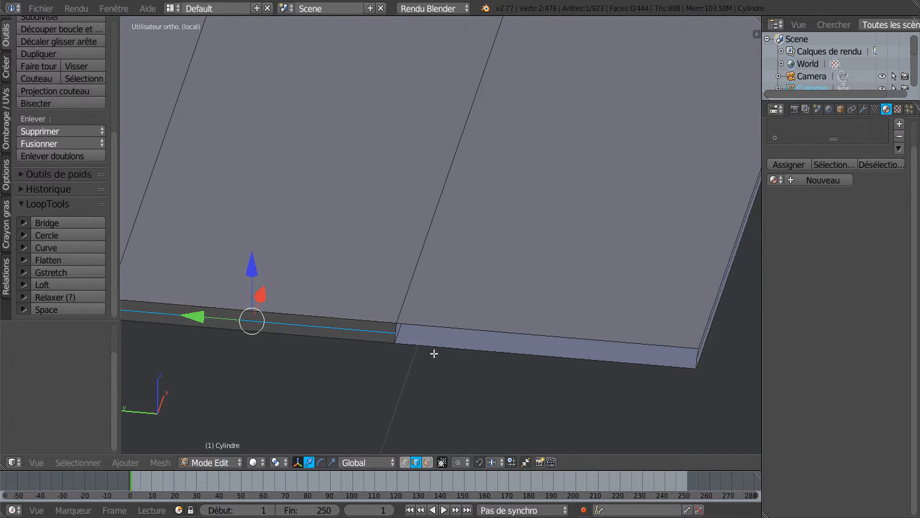
{"action": "right_click", "coordinate": [397, 329]}
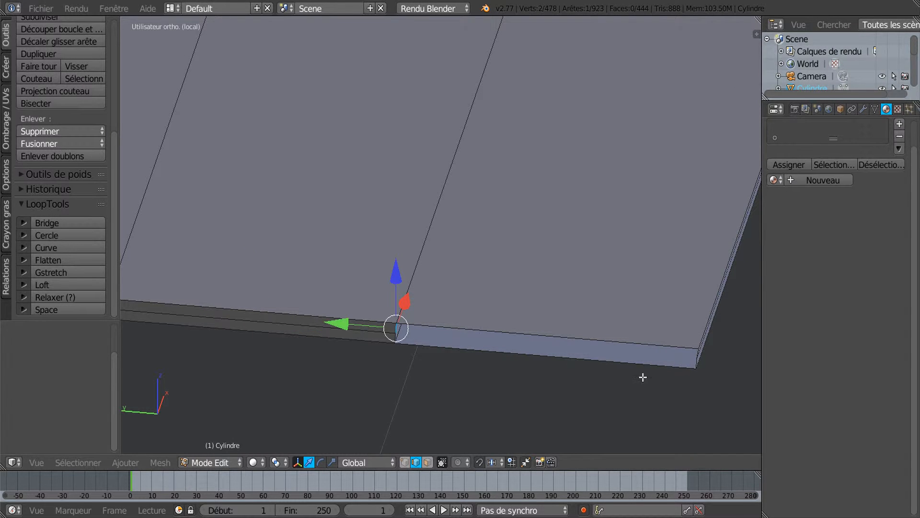
{"action": "right_click", "coordinate": [697, 353], "text": "shift"}
{"action": "right_click", "coordinate": [703, 343], "text": "shift"}
{"action": "middle_click_drag", "start_coordinate": [699, 365], "coordinate": [690, 364]}
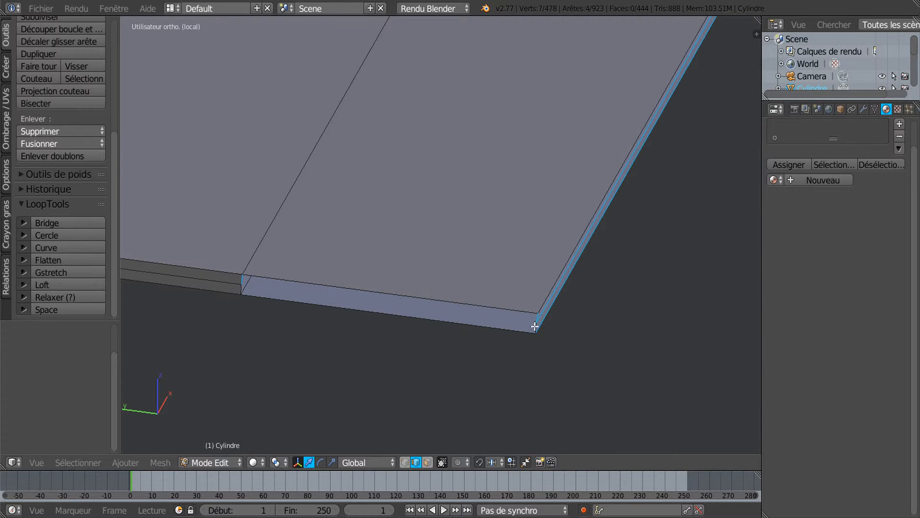
{"action": "middle_click_drag", "start_coordinate": [522, 329], "coordinate": [537, 376]}
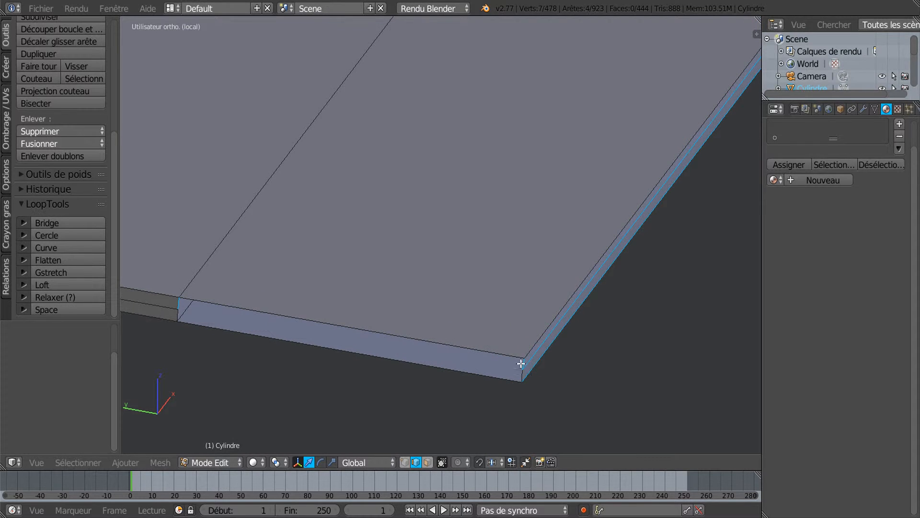
{"action": "right_click", "coordinate": [522, 365]}
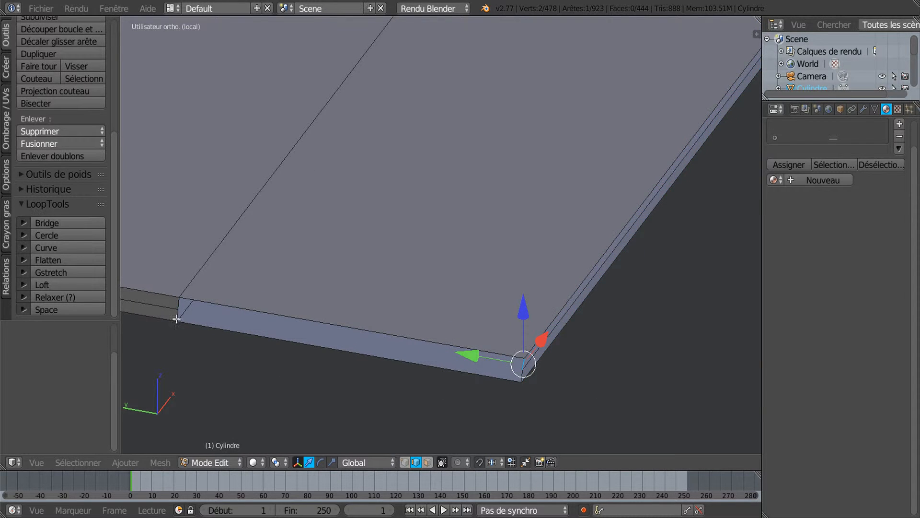
{"action": "right_click", "coordinate": [175, 302], "text": "shift"}
{"action": "key", "text": "f"}
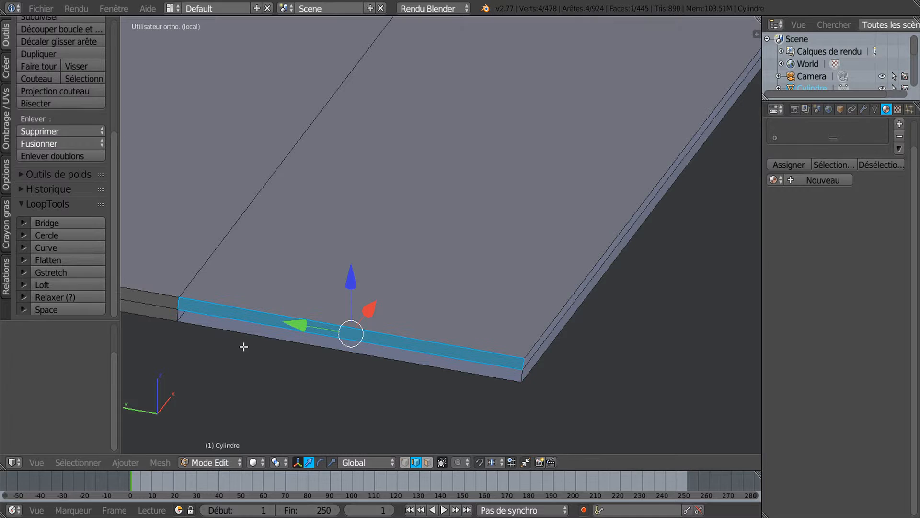
Step: Fill the lower half of the -Y corner gap with a face between the two lower short vertical edges
{"action": "right_click", "coordinate": [176, 312]}
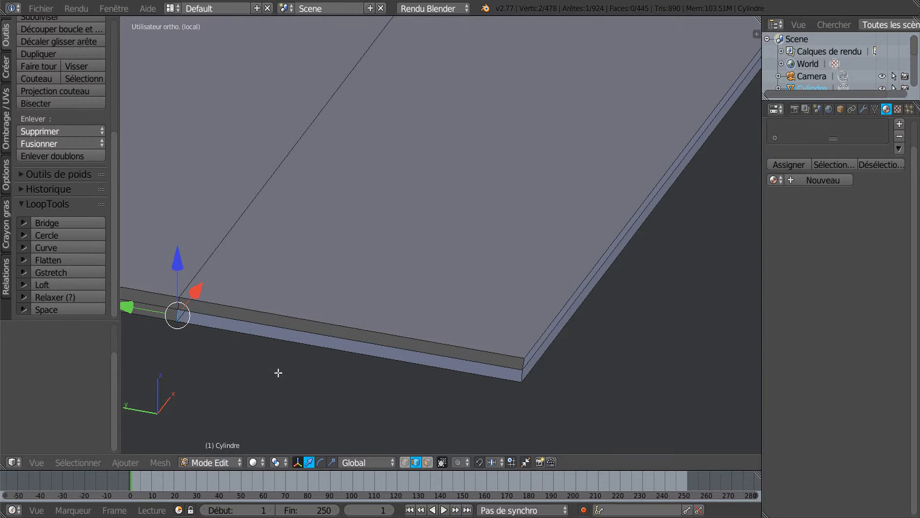
{"action": "right_click", "coordinate": [521, 374], "text": "shift"}
{"action": "key", "text": "f"}
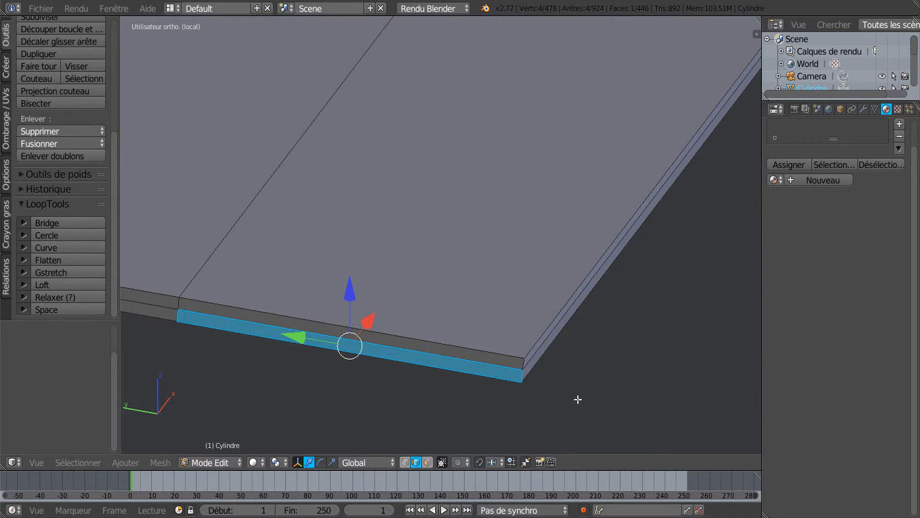
Step: In wireframe display, select the whole panel mesh and move it 1.745 along X
{"action": "scroll", "coordinate": [578, 399], "scroll_direction": "down", "scroll_amount": 10}
{"action": "scroll", "coordinate": [603, 278], "scroll_direction": "down", "scroll_amount": 5}
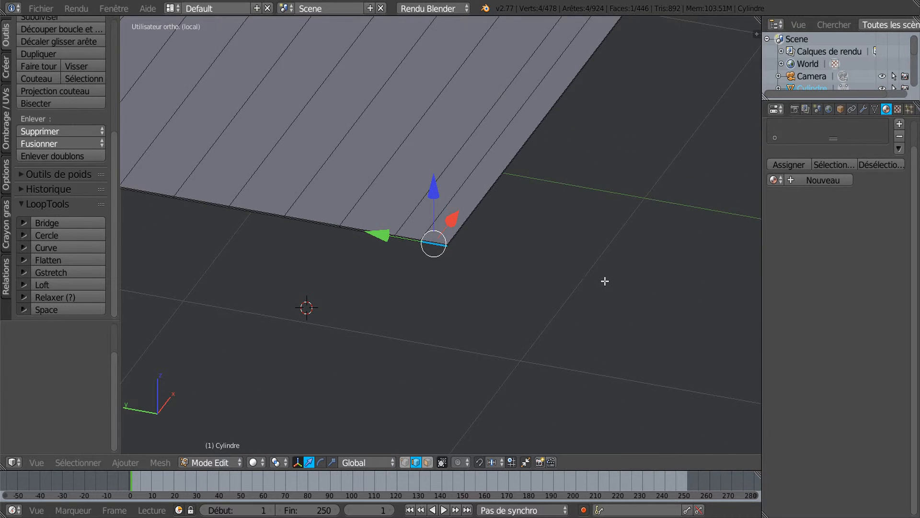
{"action": "middle_click_drag", "start_coordinate": [606, 280], "coordinate": [405, 336]}
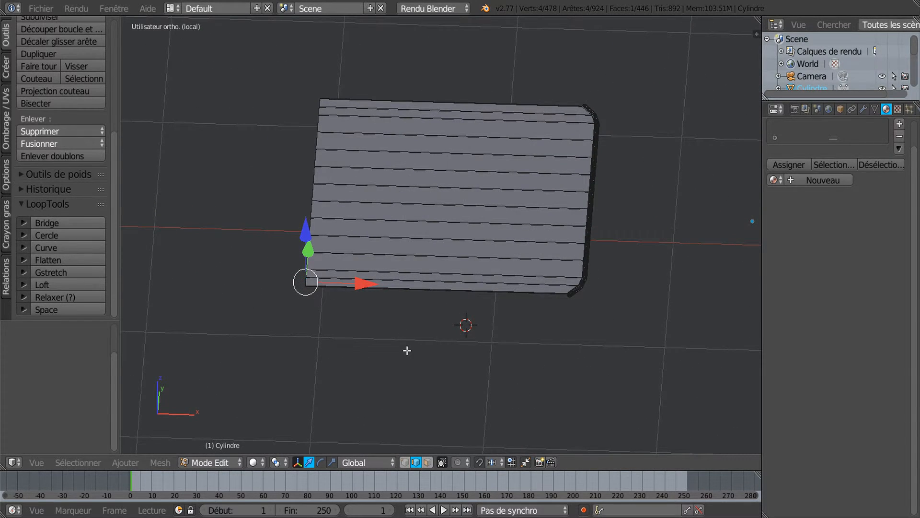
{"action": "key", "text": "z"}
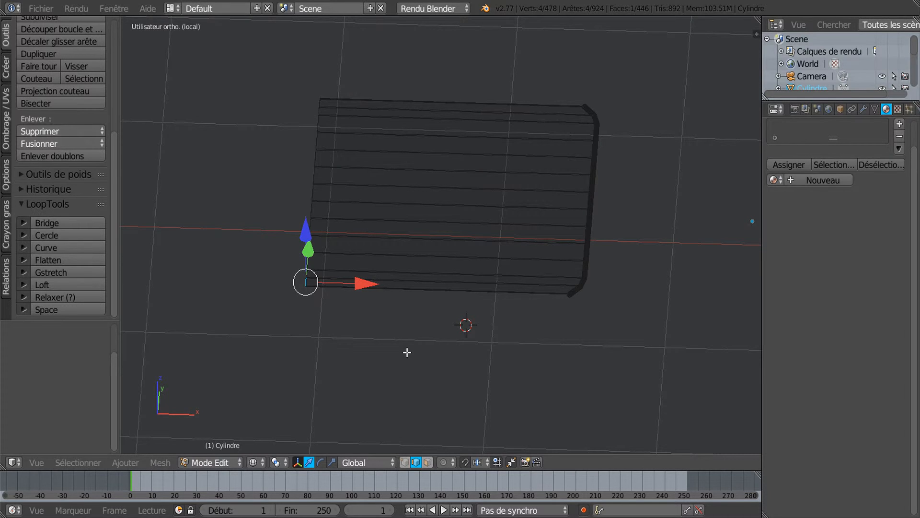
{"action": "key", "text": "a"}
{"action": "scroll", "coordinate": [472, 300], "scroll_direction": "down", "scroll_amount": 5}
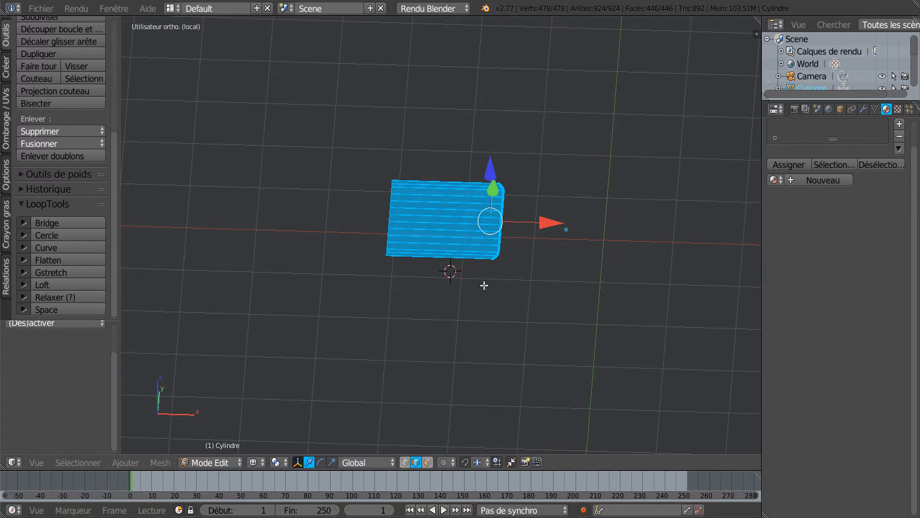
{"action": "left_click_drag", "start_coordinate": [556, 223], "coordinate": [643, 306]}
{"action": "middle_click_drag", "start_coordinate": [637, 314], "coordinate": [305, 329], "text": "shift"}
{"action": "scroll", "coordinate": [345, 340], "scroll_direction": "down", "scroll_amount": 4}
{"action": "middle_click_drag", "start_coordinate": [407, 312], "coordinate": [579, 332], "text": "shift"}
{"action": "scroll", "coordinate": [579, 333], "scroll_direction": "up", "scroll_amount": 3}
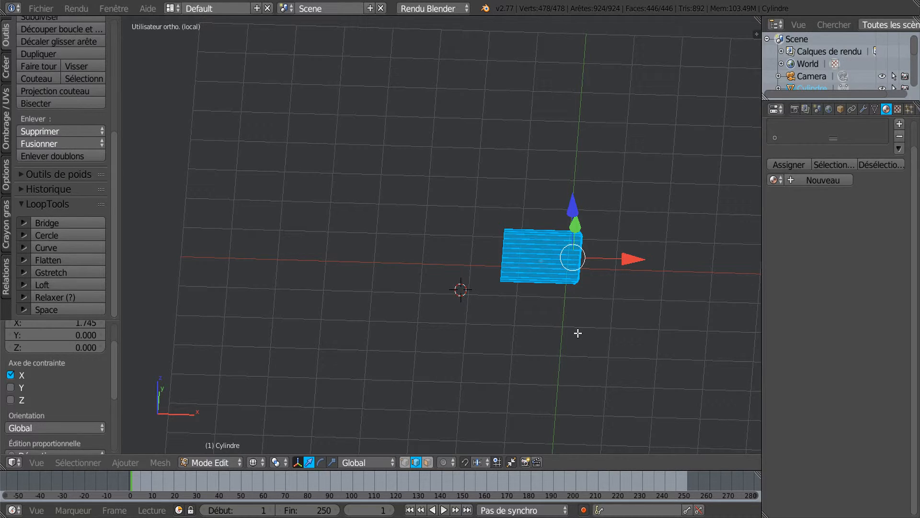
Step: Return to object mode with solid shading and make the hidden caisse object visible
{"action": "key", "text": "Tab"}
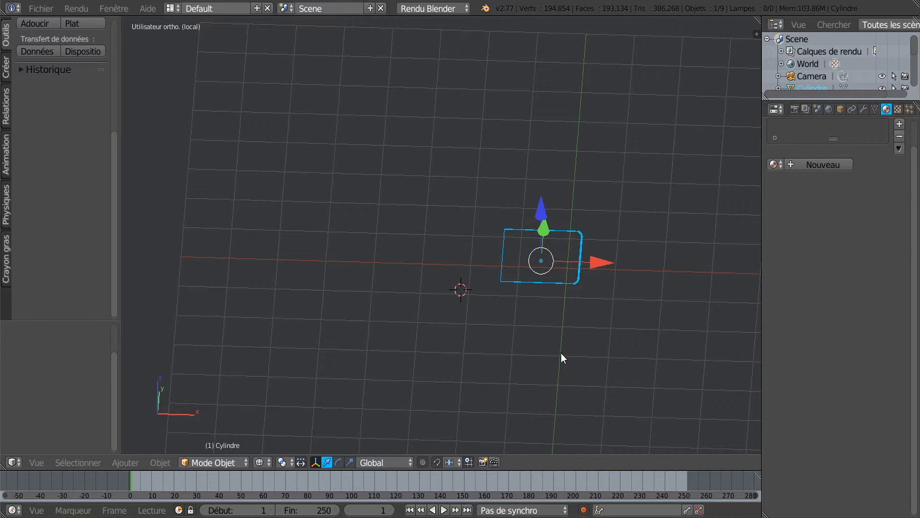
{"action": "scroll", "coordinate": [557, 357], "scroll_direction": "down", "scroll_amount": 4}
{"action": "middle_click_drag", "start_coordinate": [582, 345], "coordinate": [536, 358]}
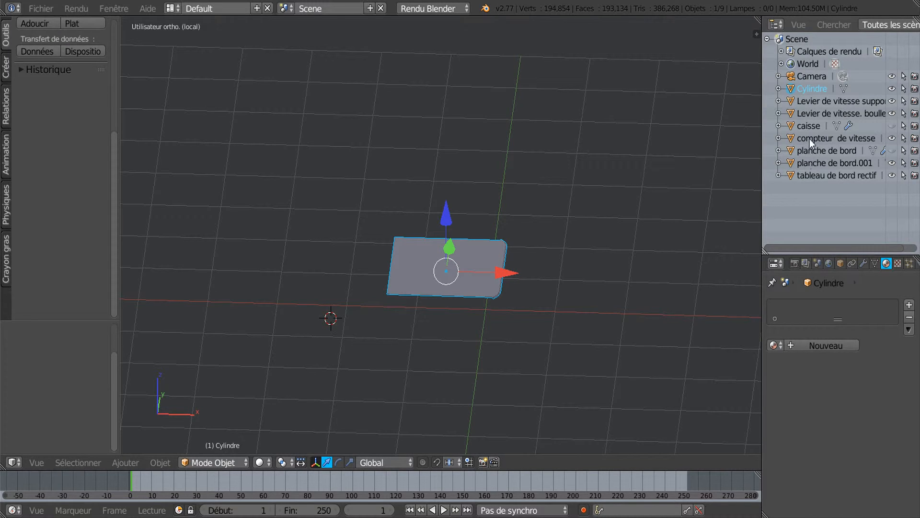
{"action": "left_click", "coordinate": [891, 125]}
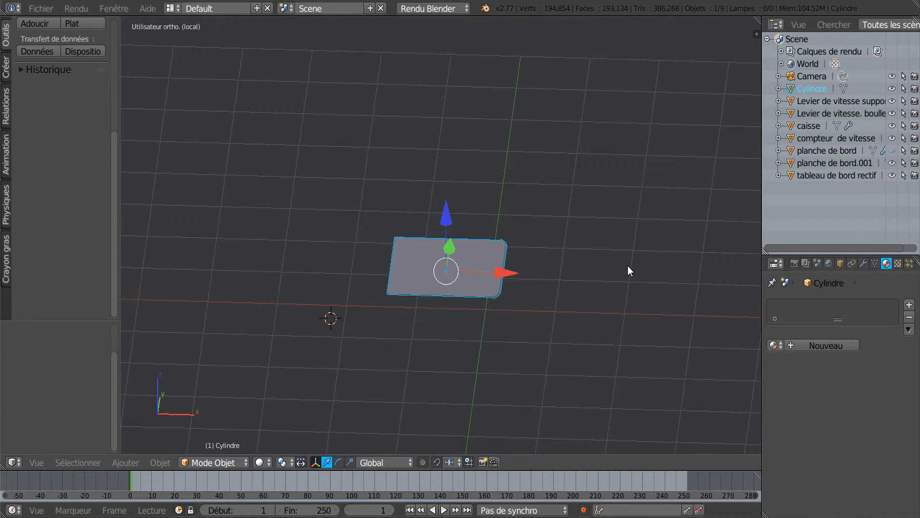
{"action": "scroll", "coordinate": [603, 293], "scroll_direction": "down", "scroll_amount": 4}
{"action": "scroll", "coordinate": [603, 293], "scroll_direction": "up", "scroll_amount": 2}
{"action": "middle_click_drag", "start_coordinate": [603, 292], "coordinate": [623, 251]}
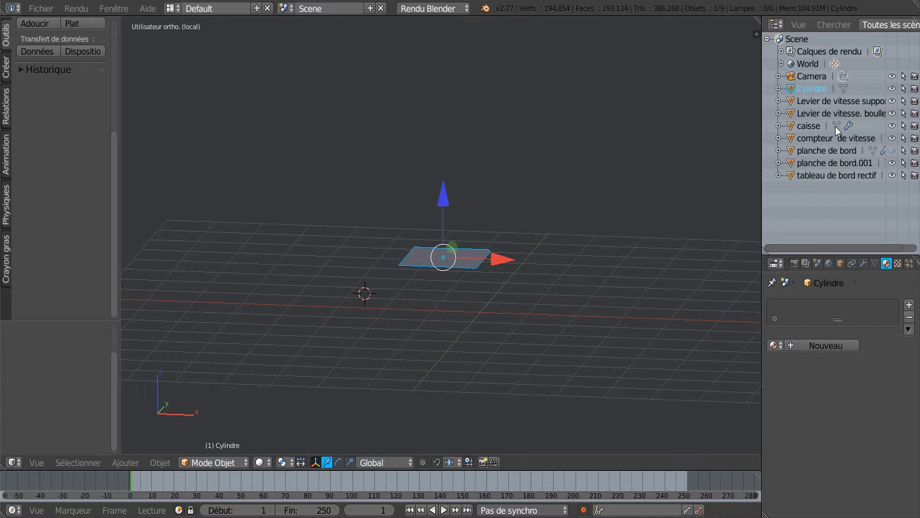
Step: Select the caisse object and display the car body together with the panel to check their relative position
{"action": "left_click", "coordinate": [812, 126]}
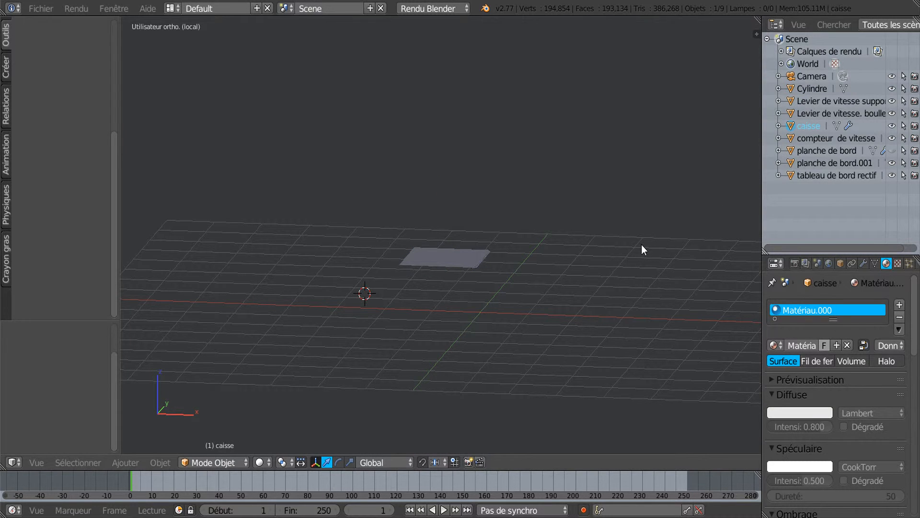
{"action": "middle_click_drag", "start_coordinate": [631, 275], "coordinate": [647, 290]}
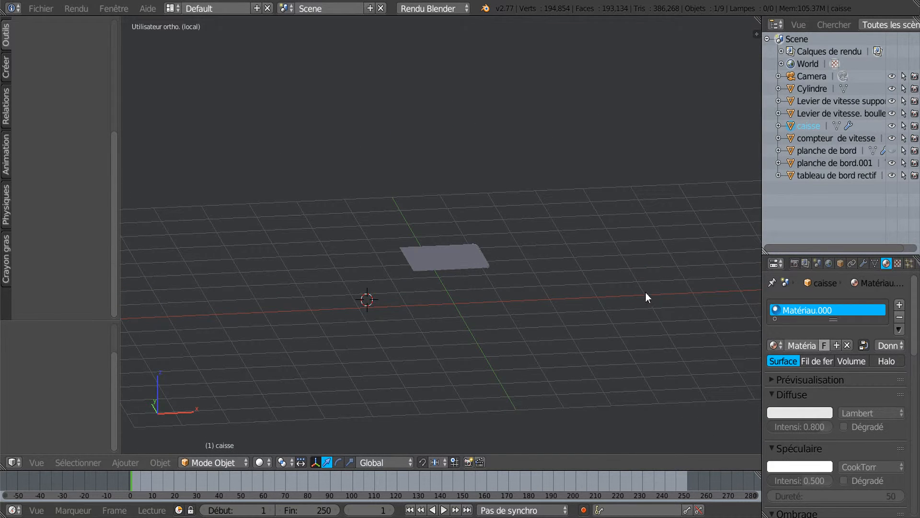
{"action": "scroll", "coordinate": [628, 301], "scroll_direction": "up", "scroll_amount": 2}
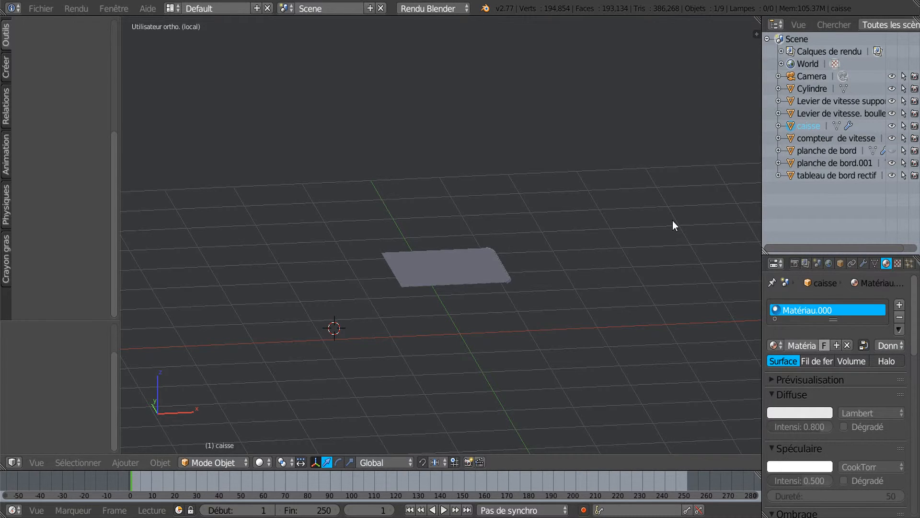
{"action": "middle_click_drag", "start_coordinate": [443, 378], "coordinate": [402, 366]}
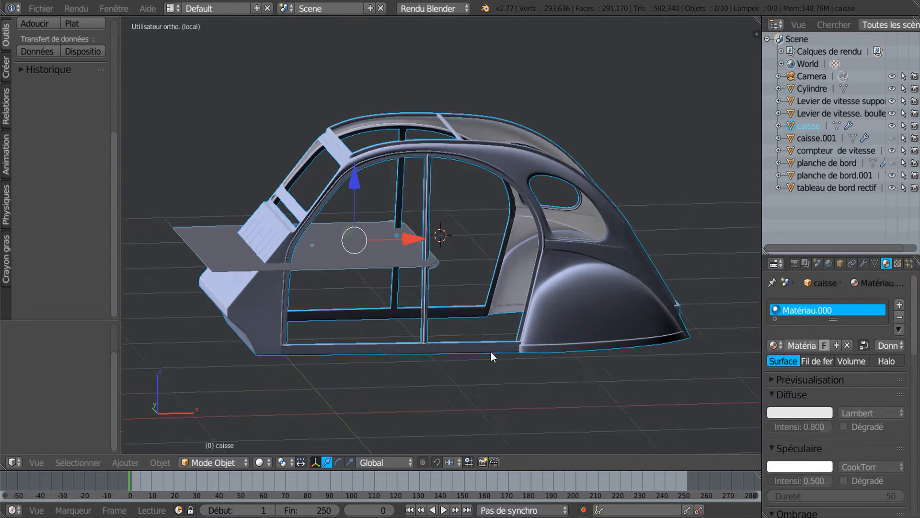
{"action": "middle_click_drag", "start_coordinate": [496, 354], "coordinate": [551, 369]}
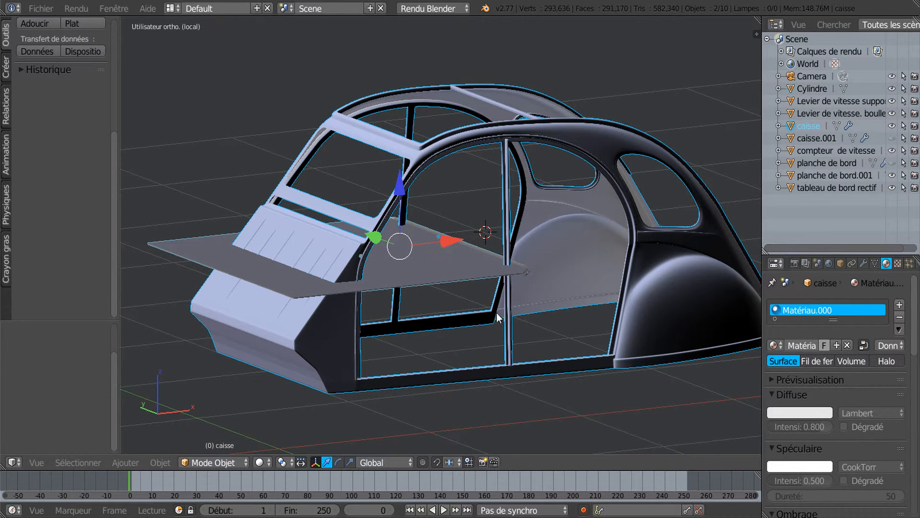
{"action": "middle_click_drag", "start_coordinate": [500, 344], "coordinate": [457, 370]}
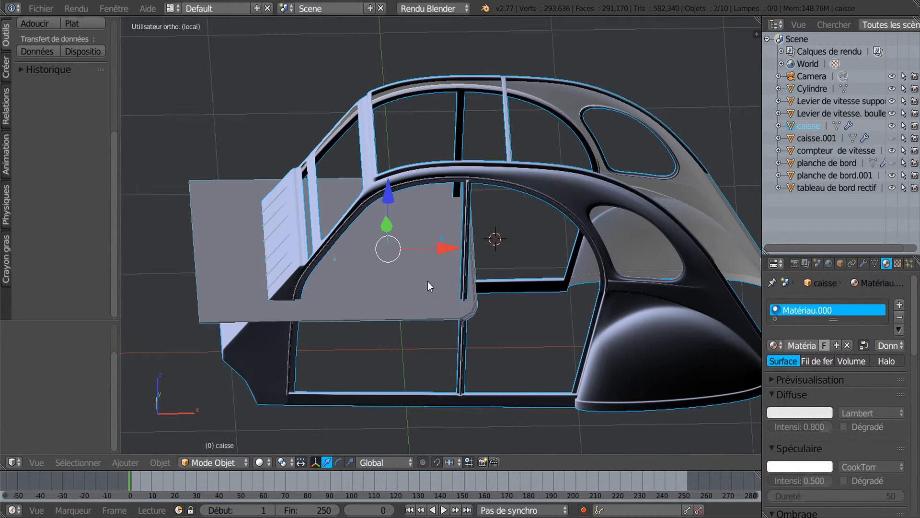
Step: Try to move the panel 0.491 along -X towards the front of the car body
{"action": "scroll", "coordinate": [427, 281], "scroll_direction": "up", "scroll_amount": 2}
{"action": "mouse_move", "coordinate": [421, 250]}
{"action": "left_mouse_down"}
{"action": "mouse_move", "coordinate": [360, 257]}
{"action": "mouse_move", "coordinate": [406, 255]}
{"action": "left_mouse_up"}
{"action": "right_click", "coordinate": [392, 282]}
{"action": "left_click_drag", "start_coordinate": [324, 269], "coordinate": [206, 281]}
{"action": "scroll", "coordinate": [336, 316], "scroll_direction": "down", "scroll_amount": 3}
{"action": "middle_click_drag", "start_coordinate": [368, 320], "coordinate": [416, 324], "text": "shift"}
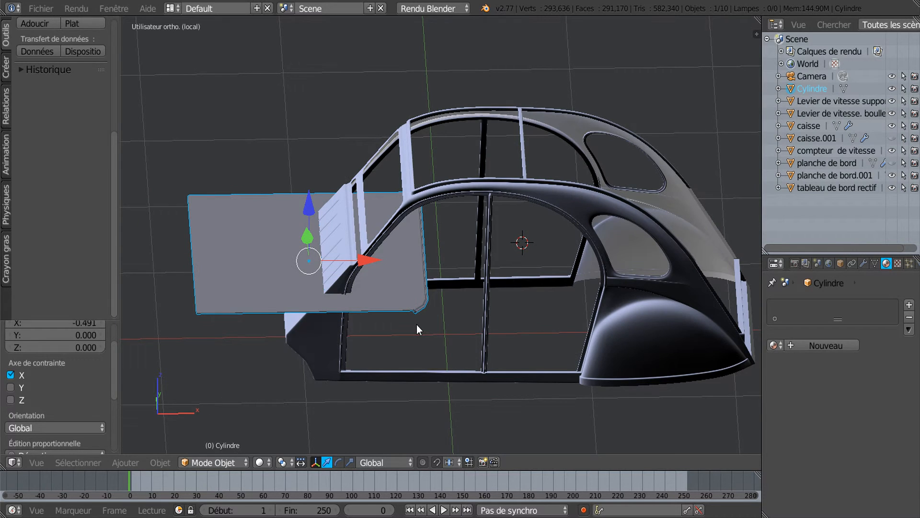
Step: Undo the latest moves of the car body and the panel
{"action": "key", "text": "ctrl+z"}
{"action": "key", "text": "ctrl+z"}
{"action": "key", "text": "ctrl+z"}
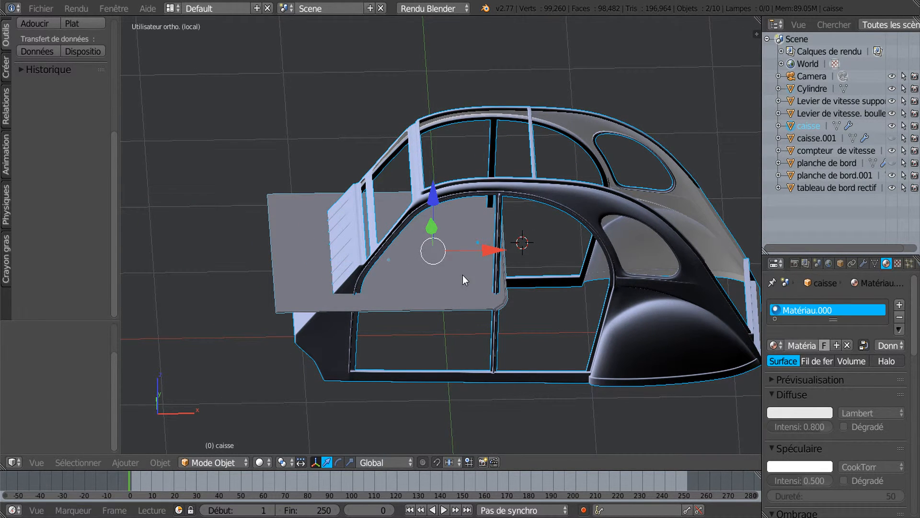
Step: Select only the panel and move it along -X towards the front of the car body
{"action": "right_click", "coordinate": [482, 253]}
{"action": "left_click_drag", "start_coordinate": [436, 255], "coordinate": [296, 277]}
{"action": "left_click", "coordinate": [296, 277]}
Step: Nudge the panel a further 0.025 along -X and switch to the top view
{"action": "mouse_move", "coordinate": [410, 329]}
{"action": "middle_mouse_down"}
{"action": "mouse_move", "coordinate": [364, 332]}
{"action": "mouse_move", "coordinate": [349, 318]}
{"action": "mouse_move", "coordinate": [449, 351]}
{"action": "mouse_move", "coordinate": [424, 335]}
{"action": "middle_mouse_up"}
{"action": "scroll", "coordinate": [428, 337], "scroll_direction": "up", "scroll_amount": 5}
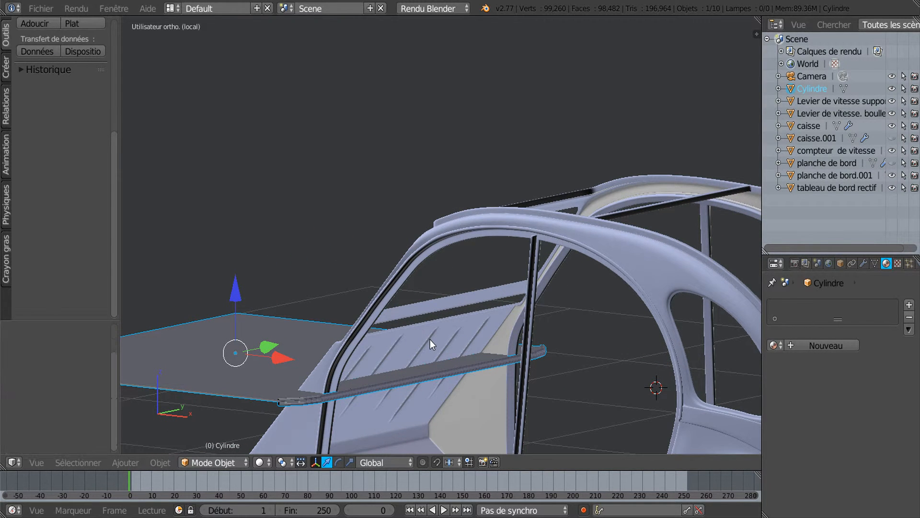
{"action": "scroll", "coordinate": [430, 339], "scroll_direction": "down", "scroll_amount": 2}
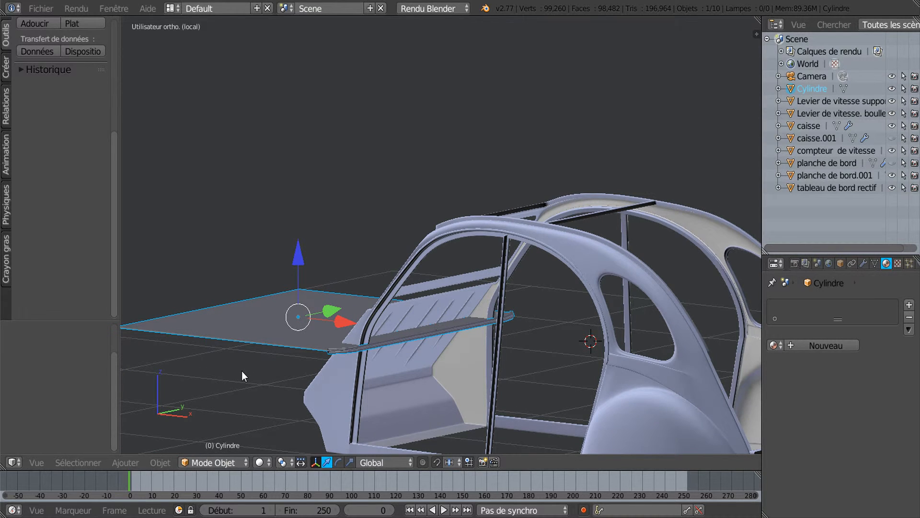
{"action": "scroll", "coordinate": [341, 361], "scroll_direction": "up", "scroll_amount": 1}
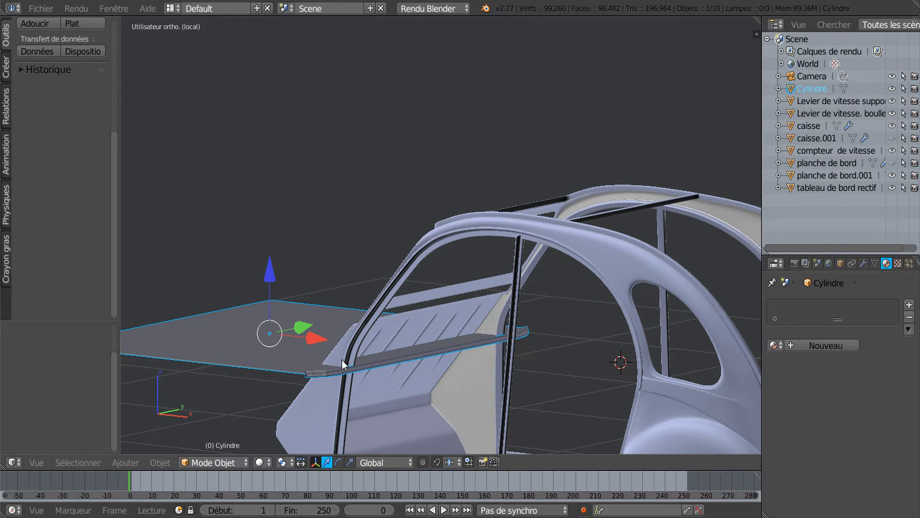
{"action": "scroll", "coordinate": [333, 347], "scroll_direction": "up", "scroll_amount": 1}
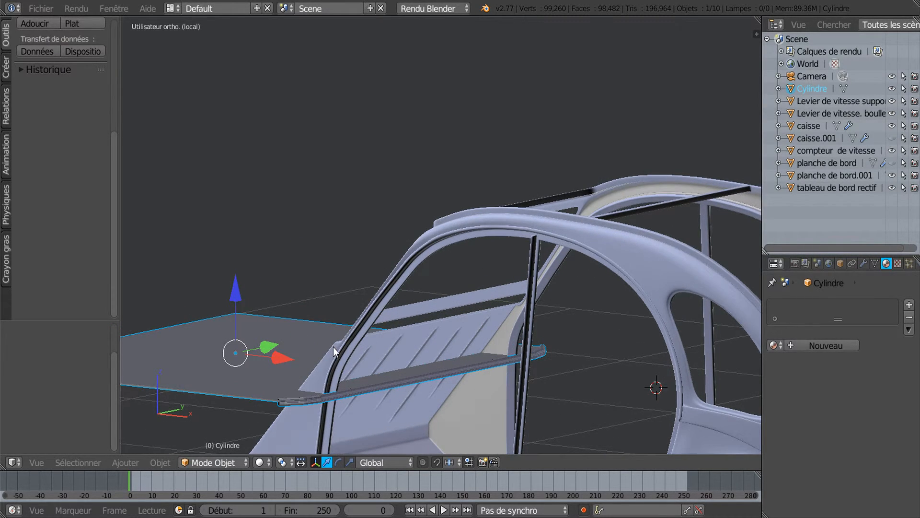
{"action": "left_click_drag", "start_coordinate": [283, 357], "coordinate": [277, 352]}
{"action": "scroll", "coordinate": [367, 367], "scroll_direction": "down", "scroll_amount": 2}
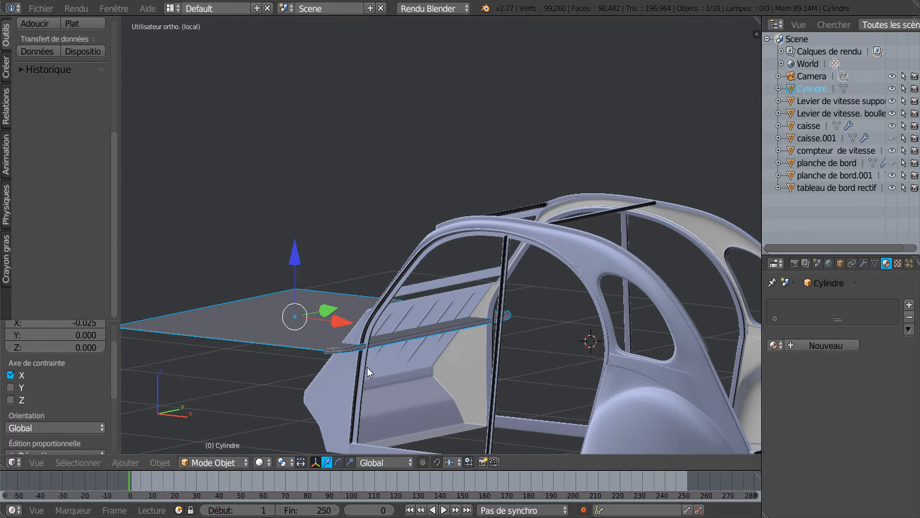
{"action": "key", "text": "KP_7"}
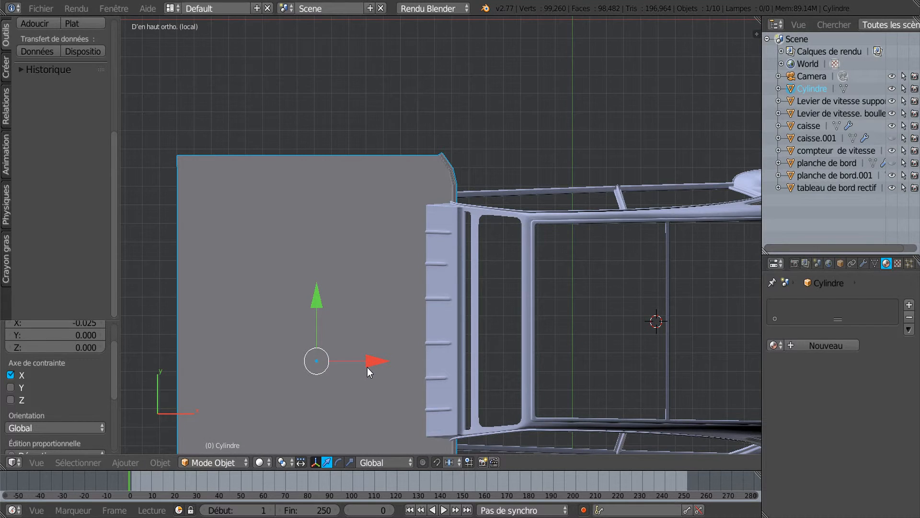
Step: Narrow the panel along Y, shift it 0.052 along Y towards the body's centre, and scale it a further 0.925 along Y
{"action": "scroll", "coordinate": [361, 367], "scroll_direction": "down", "scroll_amount": 1}
{"action": "left_click", "coordinate": [349, 462]}
{"action": "mouse_move", "coordinate": [338, 274]}
{"action": "left_mouse_down"}
{"action": "mouse_move", "coordinate": [340, 298]}
{"action": "mouse_move", "coordinate": [338, 268]}
{"action": "left_mouse_up"}
{"action": "left_click", "coordinate": [326, 462]}
{"action": "left_click", "coordinate": [350, 462]}
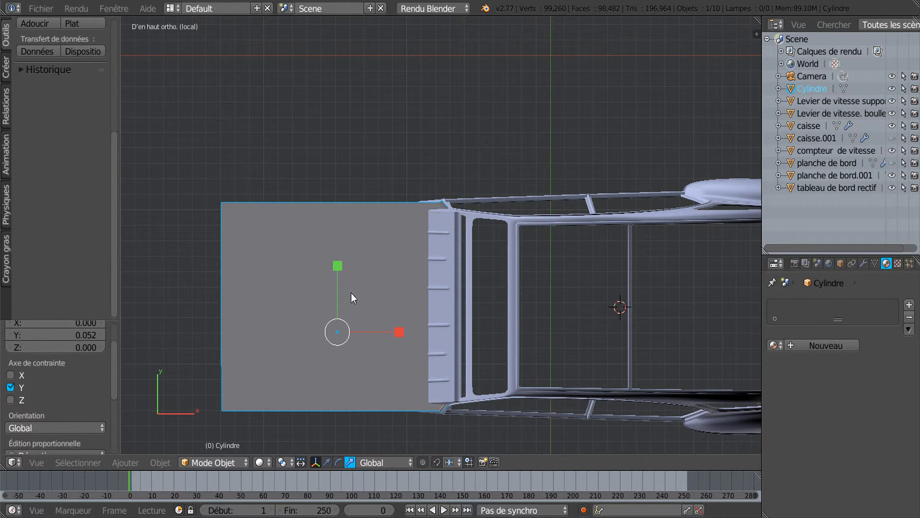
{"action": "left_click_drag", "start_coordinate": [341, 267], "coordinate": [340, 271]}
Step: Fine-tune the panel's position with moves of 0.002 along Y, -0.024 along X with 0.045 along Z, and 0.016 along Y
{"action": "middle_click_drag", "start_coordinate": [366, 312], "coordinate": [390, 255]}
{"action": "middle_click_drag", "start_coordinate": [404, 297], "coordinate": [510, 333]}
{"action": "left_click", "coordinate": [326, 463]}
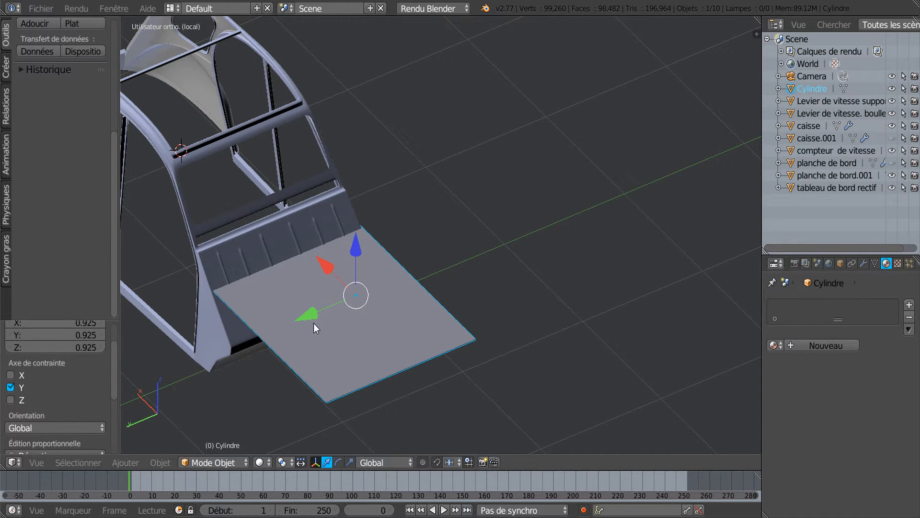
{"action": "left_click_drag", "start_coordinate": [307, 312], "coordinate": [307, 309]}
{"action": "middle_click_drag", "start_coordinate": [307, 309], "coordinate": [268, 353]}
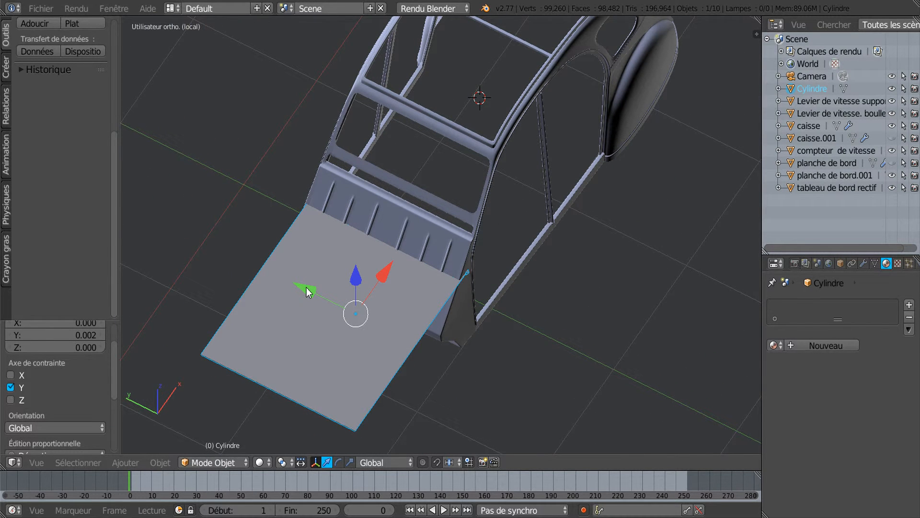
{"action": "left_click_drag", "start_coordinate": [306, 288], "coordinate": [306, 286], "text": "shift"}
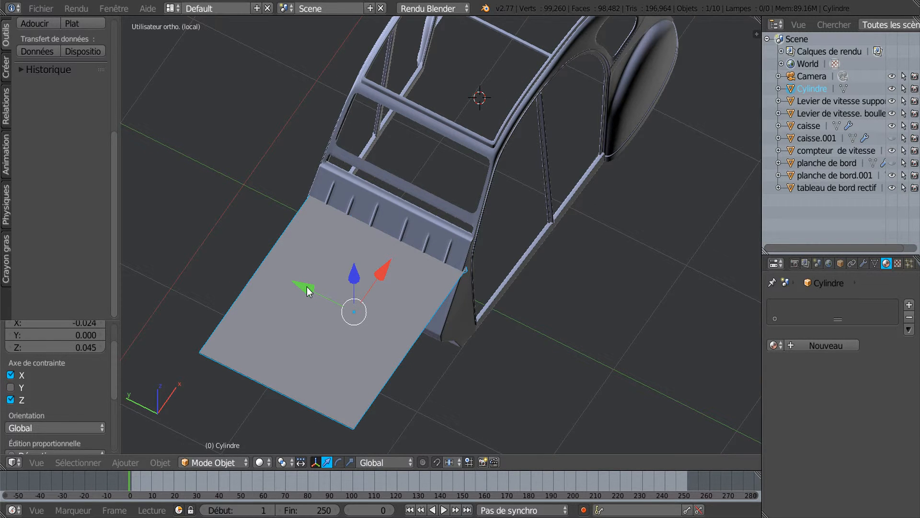
{"action": "left_click_drag", "start_coordinate": [306, 287], "coordinate": [289, 278]}
{"action": "middle_click_drag", "start_coordinate": [289, 277], "coordinate": [444, 275]}
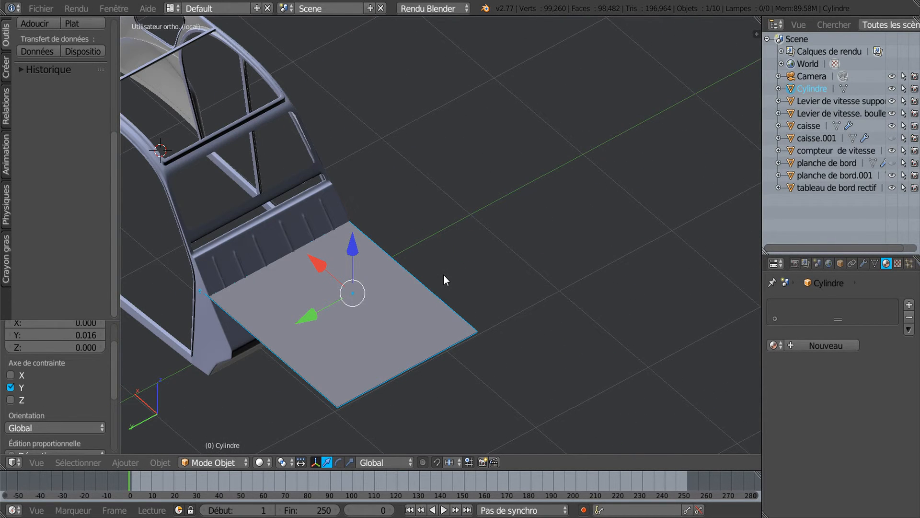
Step: Scale the panel by 0.991 along Y and shift it -0.004 along Y between the body sides
{"action": "left_click", "coordinate": [351, 462]}
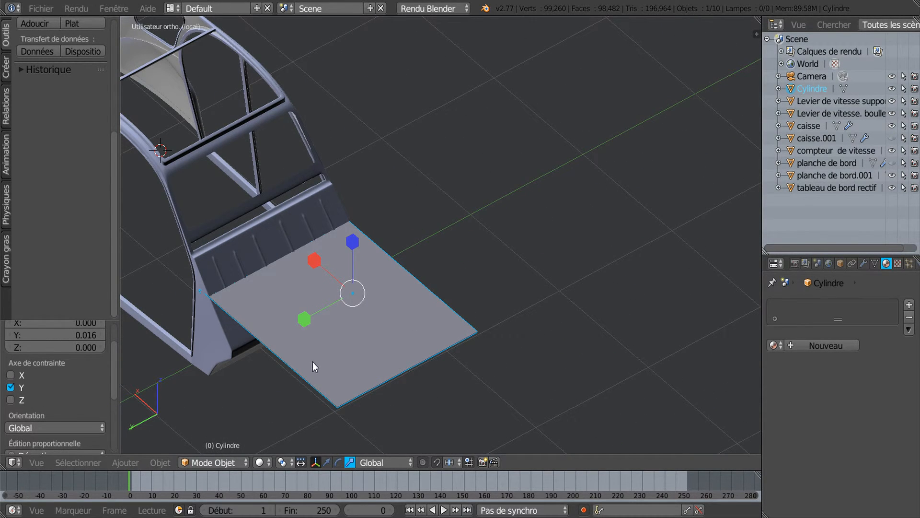
{"action": "left_click_drag", "start_coordinate": [304, 321], "coordinate": [308, 318]}
{"action": "middle_click_drag", "start_coordinate": [351, 339], "coordinate": [248, 326]}
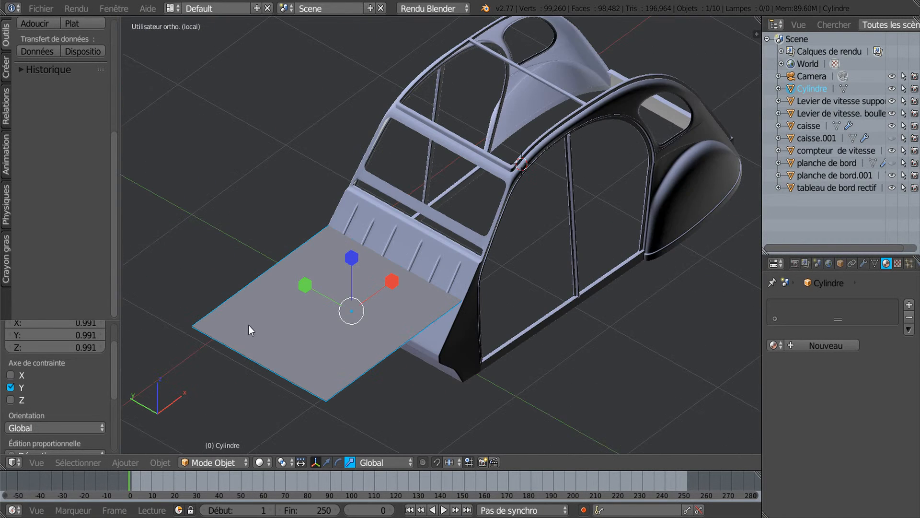
{"action": "left_click", "coordinate": [326, 462]}
{"action": "left_click_drag", "start_coordinate": [310, 290], "coordinate": [314, 289]}
Step: Move the panel 0.053 along X so its grooved edge reaches further into the car body
{"action": "middle_click_drag", "start_coordinate": [364, 331], "coordinate": [259, 321]}
{"action": "scroll", "coordinate": [260, 321], "scroll_direction": "up", "scroll_amount": 4}
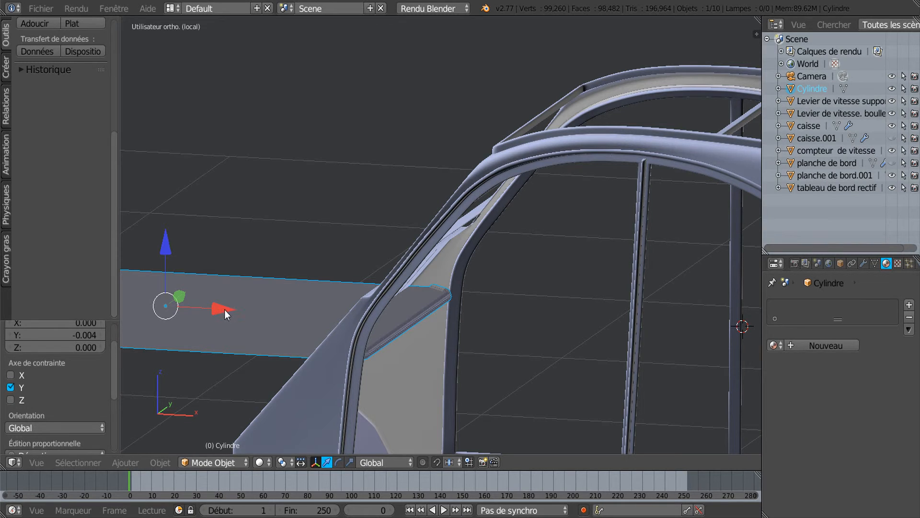
{"action": "left_click_drag", "start_coordinate": [223, 309], "coordinate": [239, 302]}
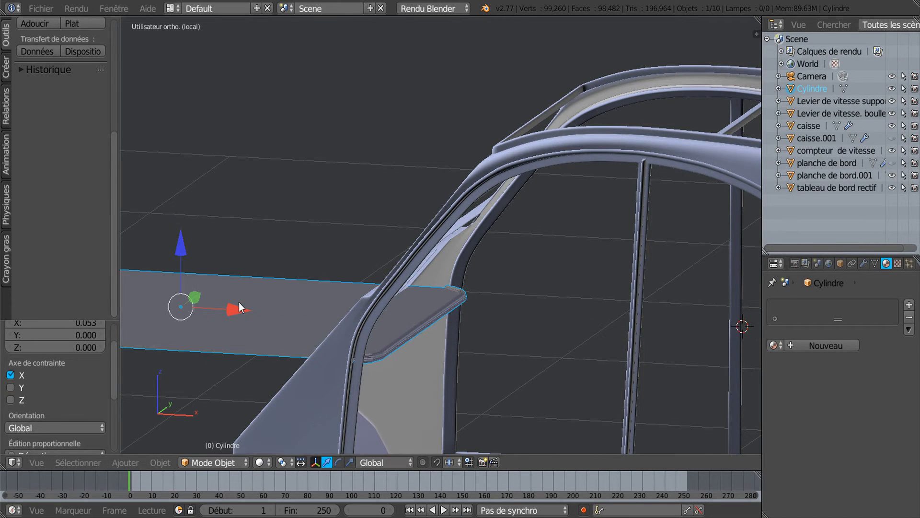
Step: Check the panel's rounded corners against the door pillars and pull the panel back 0.017 along -X
{"action": "mouse_move", "coordinate": [435, 359]}
{"action": "middle_mouse_down"}
{"action": "mouse_move", "coordinate": [353, 384]}
{"action": "mouse_move", "coordinate": [421, 364]}
{"action": "middle_mouse_up"}
{"action": "scroll", "coordinate": [369, 380], "scroll_direction": "up", "scroll_amount": 2}
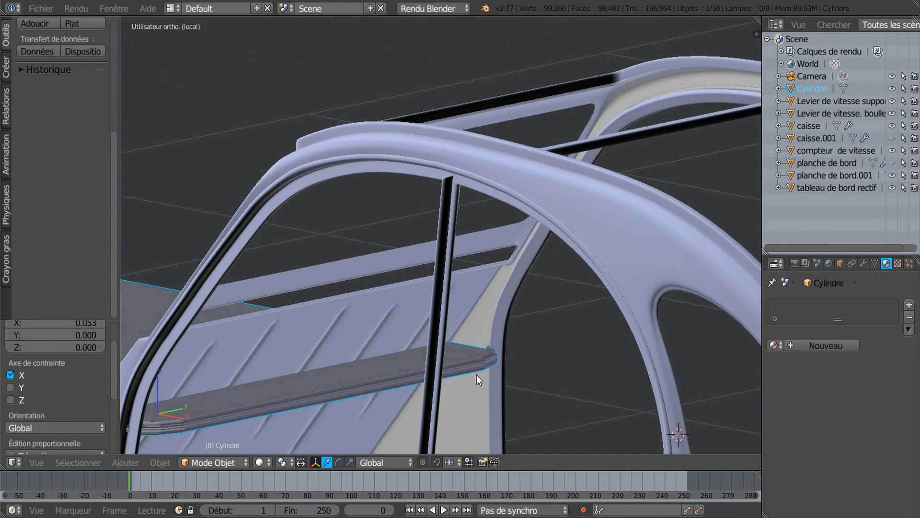
{"action": "scroll", "coordinate": [500, 370], "scroll_direction": "up", "scroll_amount": 2}
{"action": "middle_click_drag", "start_coordinate": [500, 370], "coordinate": [508, 416]}
{"action": "scroll", "coordinate": [520, 380], "scroll_direction": "up", "scroll_amount": 2}
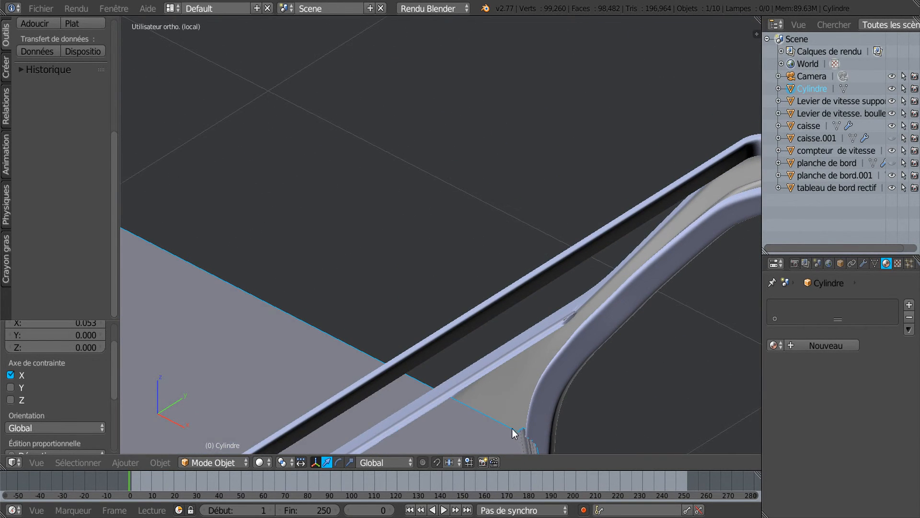
{"action": "scroll", "coordinate": [512, 428], "scroll_direction": "up", "scroll_amount": 2}
{"action": "middle_click_drag", "start_coordinate": [482, 358], "coordinate": [517, 307]}
{"action": "scroll", "coordinate": [476, 367], "scroll_direction": "down", "scroll_amount": 2}
{"action": "middle_click_drag", "start_coordinate": [420, 372], "coordinate": [494, 319], "text": "shift"}
{"action": "scroll", "coordinate": [225, 411], "scroll_direction": "down", "scroll_amount": 2}
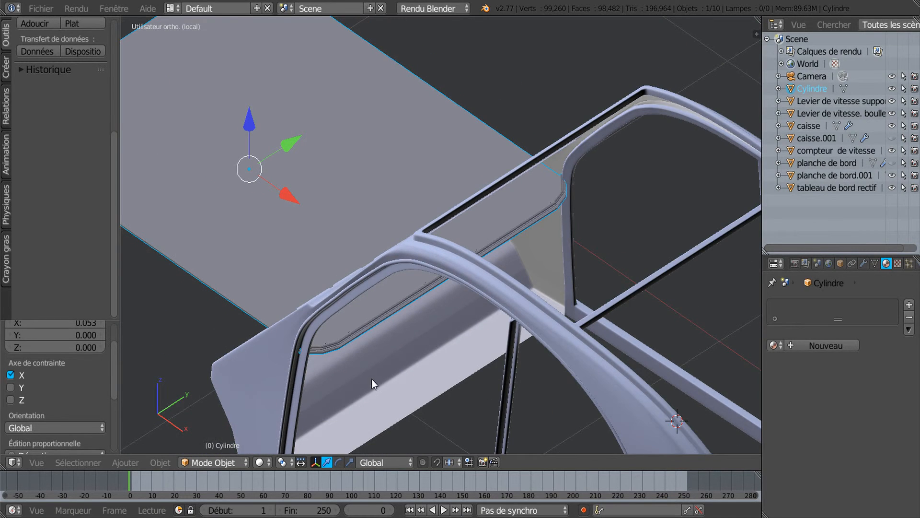
{"action": "middle_click_drag", "start_coordinate": [372, 379], "coordinate": [319, 386]}
{"action": "left_click_drag", "start_coordinate": [250, 190], "coordinate": [251, 184]}
{"action": "middle_click_drag", "start_coordinate": [404, 223], "coordinate": [540, 232]}
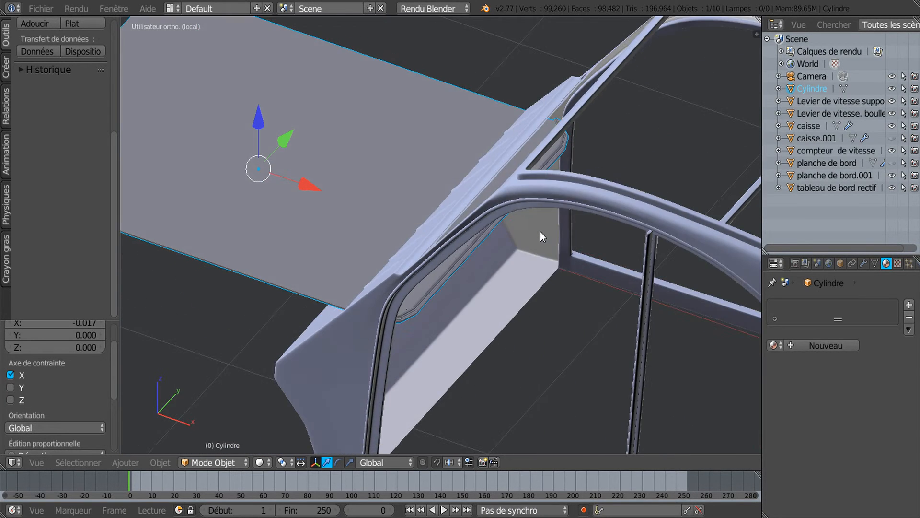
Step: Examine from the front how the panel passes through the ribbed bulkhead of the car body
{"action": "scroll", "coordinate": [539, 221], "scroll_direction": "down", "scroll_amount": 3}
{"action": "middle_click_drag", "start_coordinate": [543, 198], "coordinate": [611, 341]}
{"action": "scroll", "coordinate": [487, 362], "scroll_direction": "up", "scroll_amount": 3}
{"action": "scroll", "coordinate": [487, 363], "scroll_direction": "down", "scroll_amount": 2}
{"action": "scroll", "coordinate": [588, 338], "scroll_direction": "up", "scroll_amount": 1}
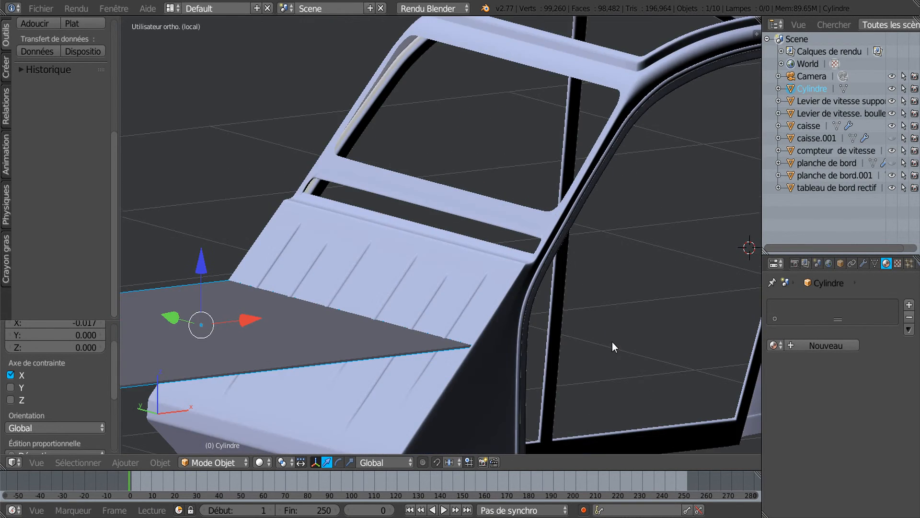
{"action": "scroll", "coordinate": [529, 367], "scroll_direction": "down", "scroll_amount": 4}
{"action": "middle_click_drag", "start_coordinate": [507, 353], "coordinate": [520, 354], "text": "shift"}
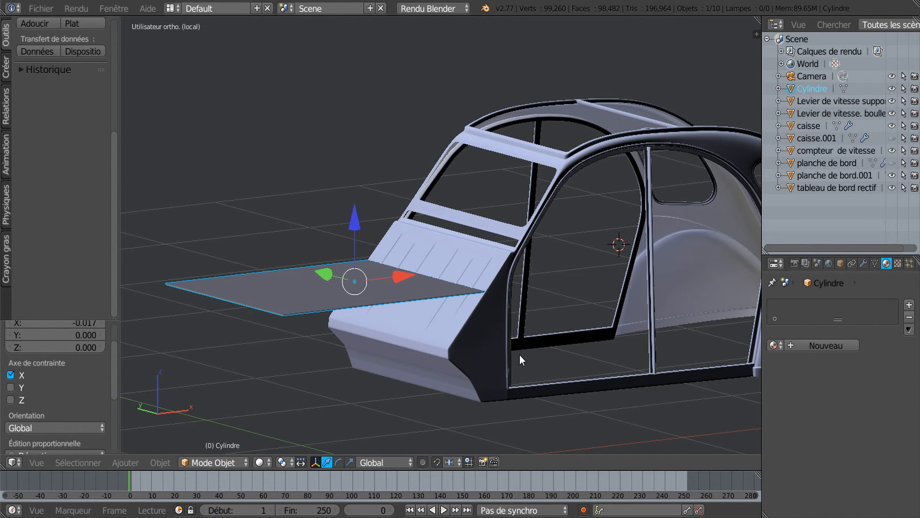
Step: In edit mode, circle-select the vertices of the panel's front edge in wireframe top view and move them 1.251 along X
{"action": "key", "text": "KP_7"}
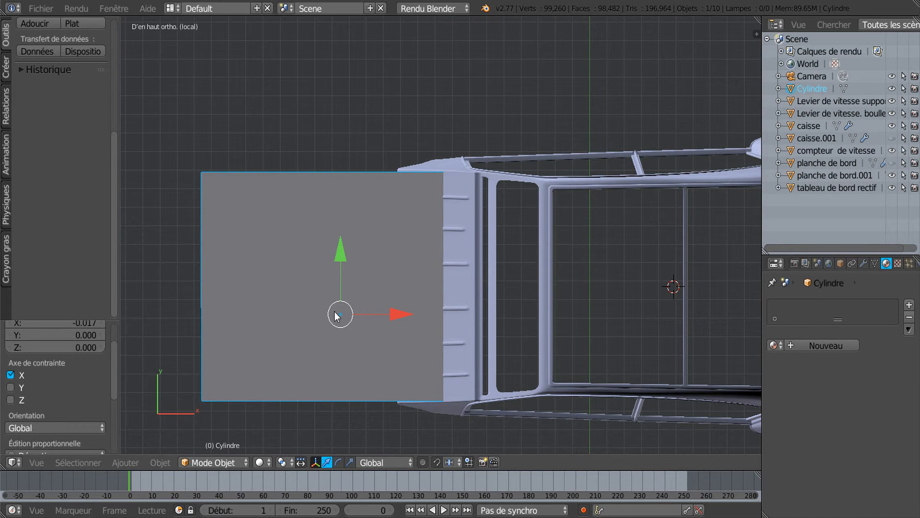
{"action": "key", "text": "Tab"}
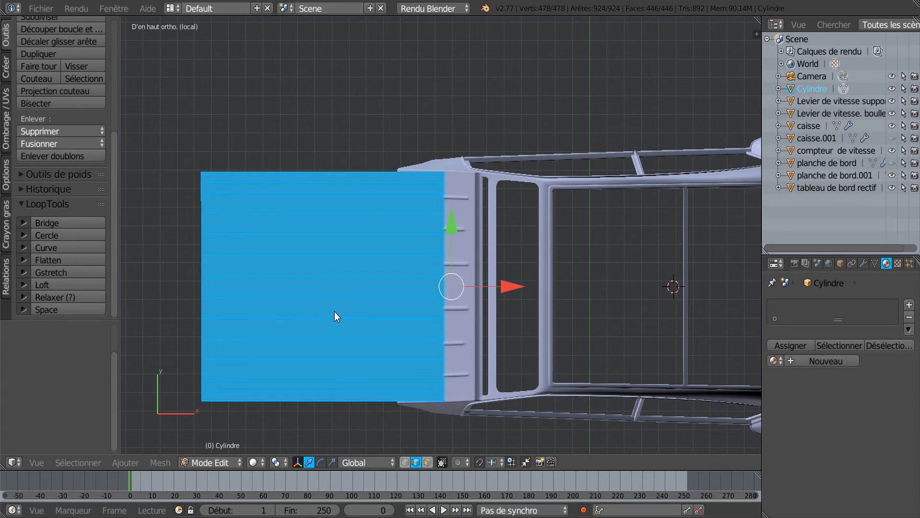
{"action": "key", "text": "a"}
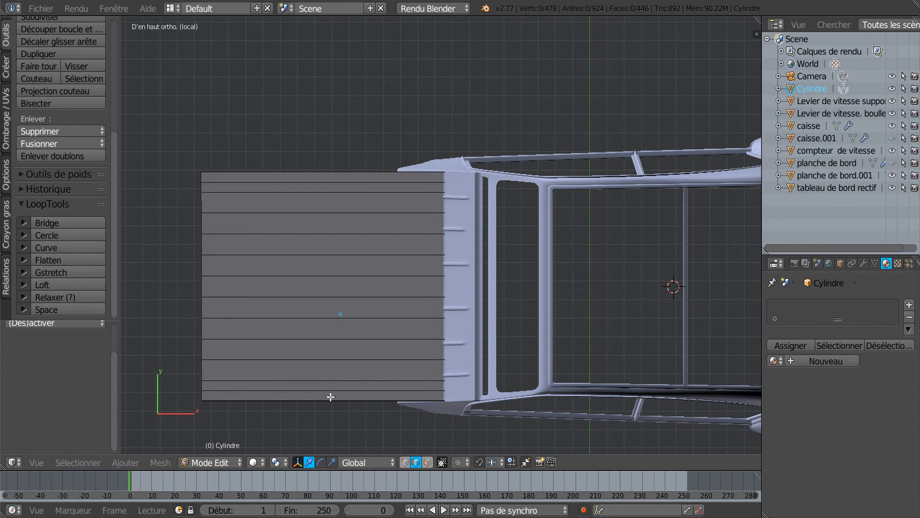
{"action": "key", "text": "z"}
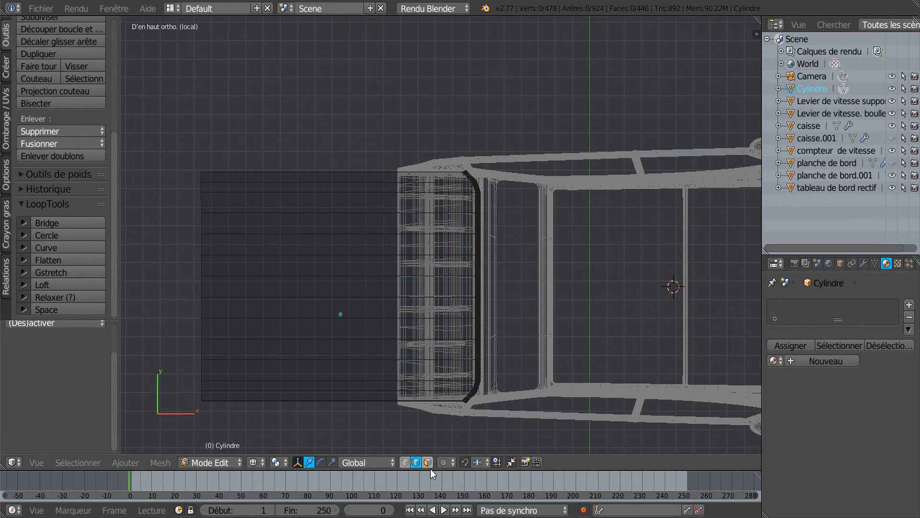
{"action": "left_click", "coordinate": [404, 462]}
{"action": "key", "text": "c"}
{"action": "left_click_drag", "start_coordinate": [201, 183], "coordinate": [200, 406]}
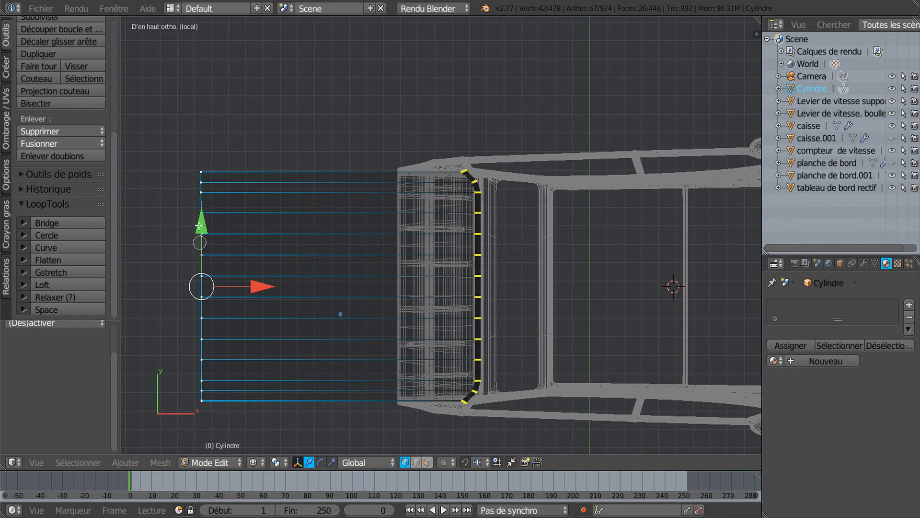
{"action": "right_click", "coordinate": [206, 153]}
{"action": "left_click_drag", "start_coordinate": [267, 286], "coordinate": [474, 284]}
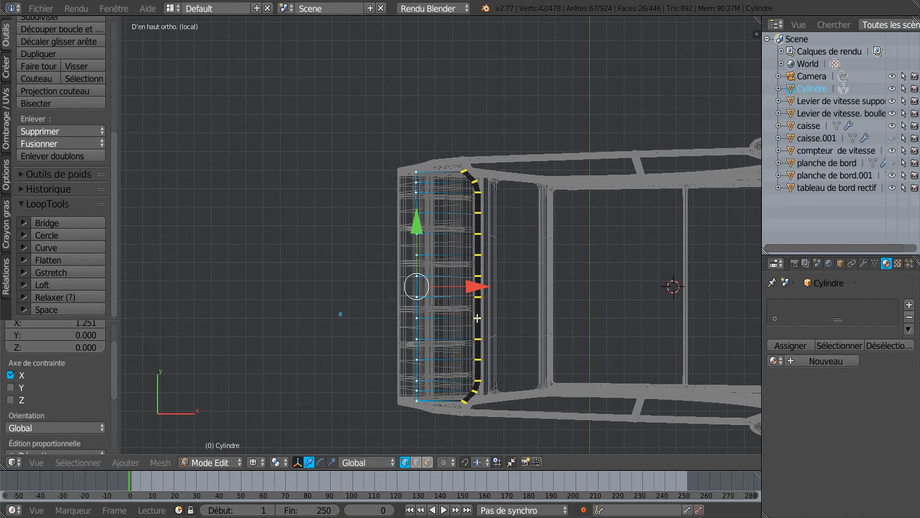
Step: Move the selected front-edge vertices a further 0.167 along X so the panel ends behind the ribbed bulkhead
{"action": "key", "text": "z"}
{"action": "middle_click_drag", "start_coordinate": [485, 350], "coordinate": [472, 302]}
{"action": "scroll", "coordinate": [441, 338], "scroll_direction": "up", "scroll_amount": 3}
{"action": "middle_click_drag", "start_coordinate": [446, 338], "coordinate": [473, 332]}
{"action": "left_click_drag", "start_coordinate": [462, 314], "coordinate": [509, 302]}
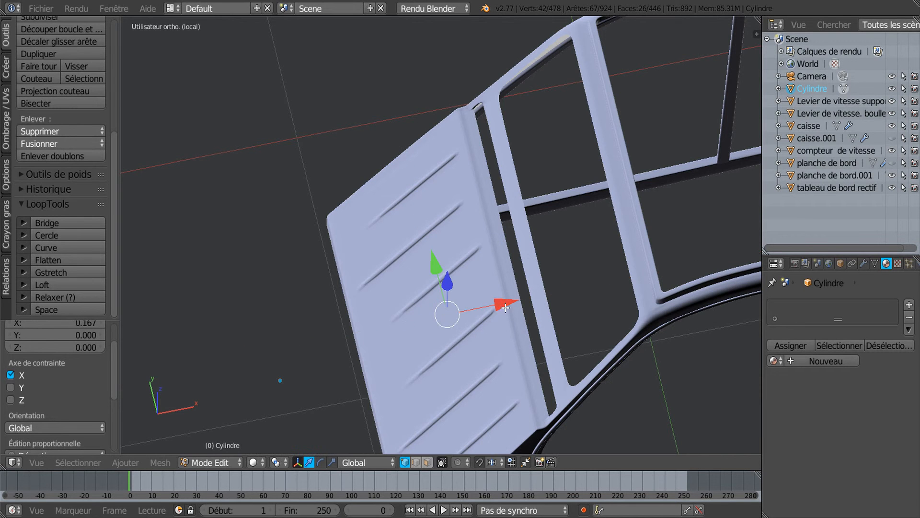
{"action": "scroll", "coordinate": [507, 308], "scroll_direction": "down", "scroll_amount": 2}
{"action": "middle_click_drag", "start_coordinate": [489, 331], "coordinate": [409, 272]}
{"action": "scroll", "coordinate": [428, 346], "scroll_direction": "up", "scroll_amount": 2}
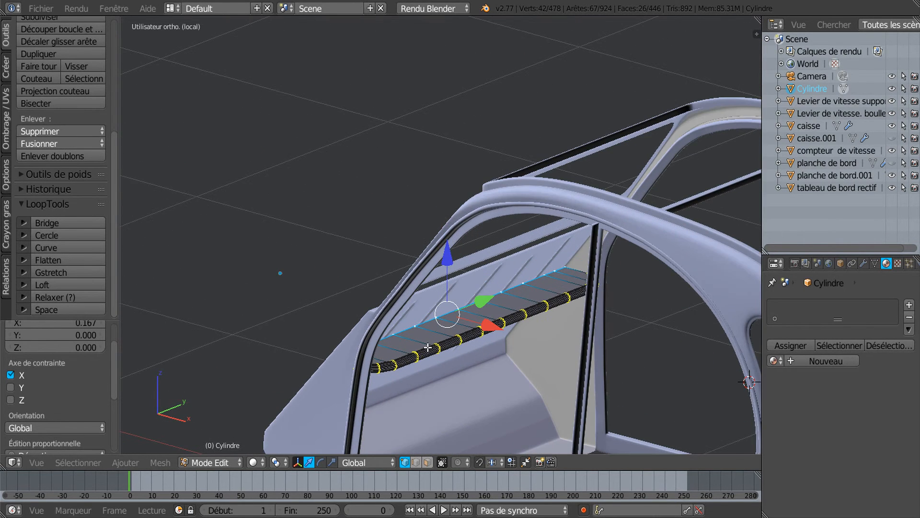
{"action": "middle_click_drag", "start_coordinate": [430, 362], "coordinate": [470, 350]}
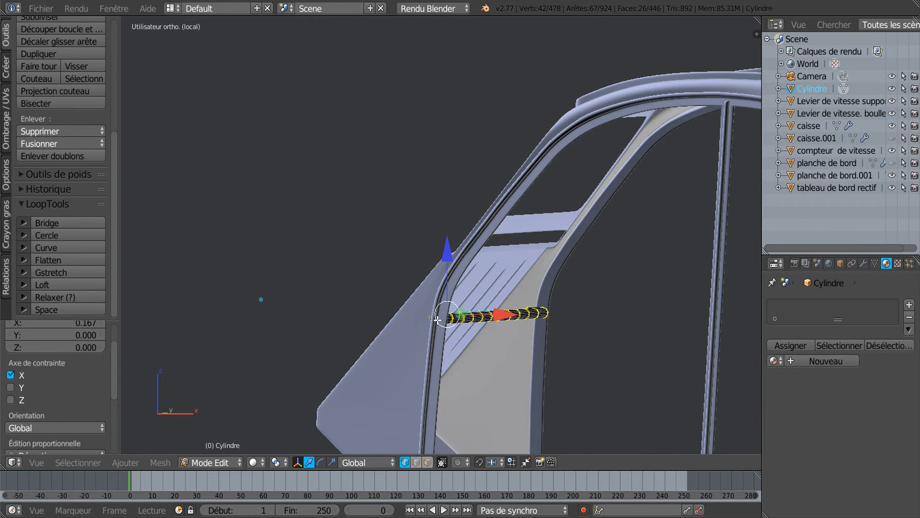
Step: Select the panel's whole mesh and scale it down slightly along Y to fit between the body sides
{"action": "key", "text": "a"}
{"action": "key", "text": "a"}
{"action": "middle_click_drag", "start_coordinate": [505, 384], "coordinate": [501, 409]}
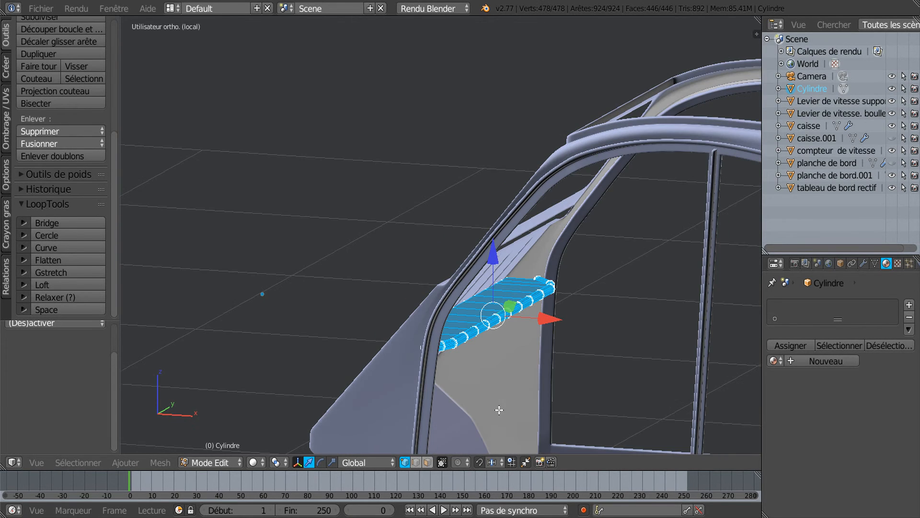
{"action": "left_click", "coordinate": [332, 462]}
{"action": "middle_click_drag", "start_coordinate": [548, 367], "coordinate": [492, 370]}
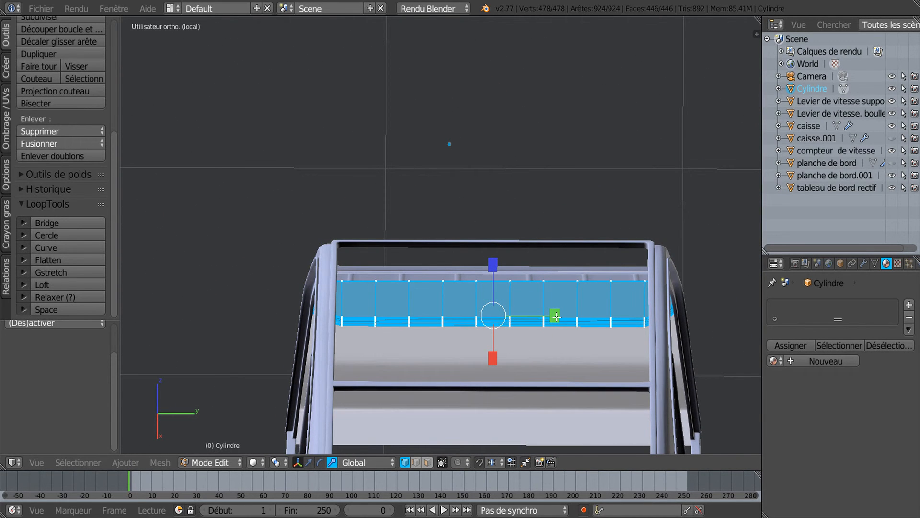
{"action": "left_click_drag", "start_coordinate": [555, 316], "coordinate": [550, 317]}
{"action": "middle_click_drag", "start_coordinate": [549, 317], "coordinate": [610, 332]}
Step: Deselect the panel's mesh and add a Subdivision Surface modifier to the object
{"action": "key", "text": "Tab"}
{"action": "scroll", "coordinate": [396, 290], "scroll_direction": "down", "scroll_amount": 1}
{"action": "key", "text": "Tab"}
{"action": "key", "text": "a"}
{"action": "scroll", "coordinate": [502, 366], "scroll_direction": "up", "scroll_amount": 4}
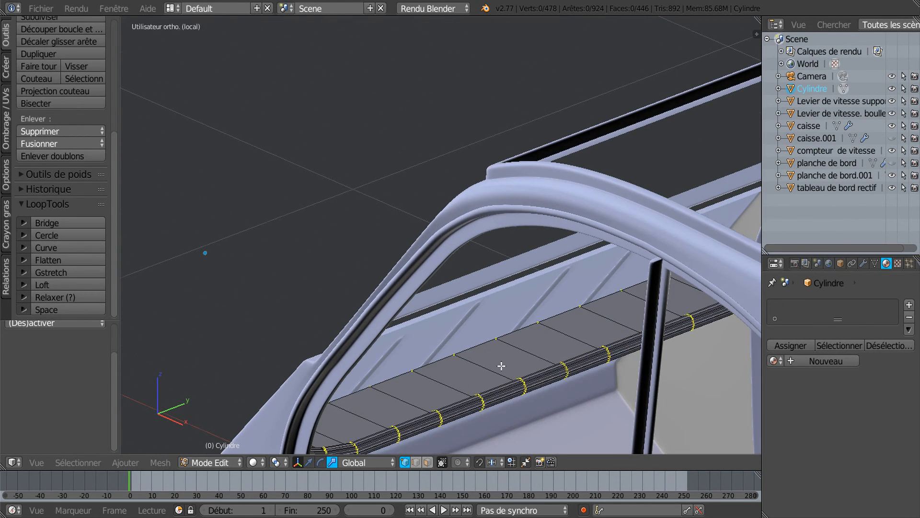
{"action": "middle_click_drag", "start_coordinate": [501, 365], "coordinate": [507, 364]}
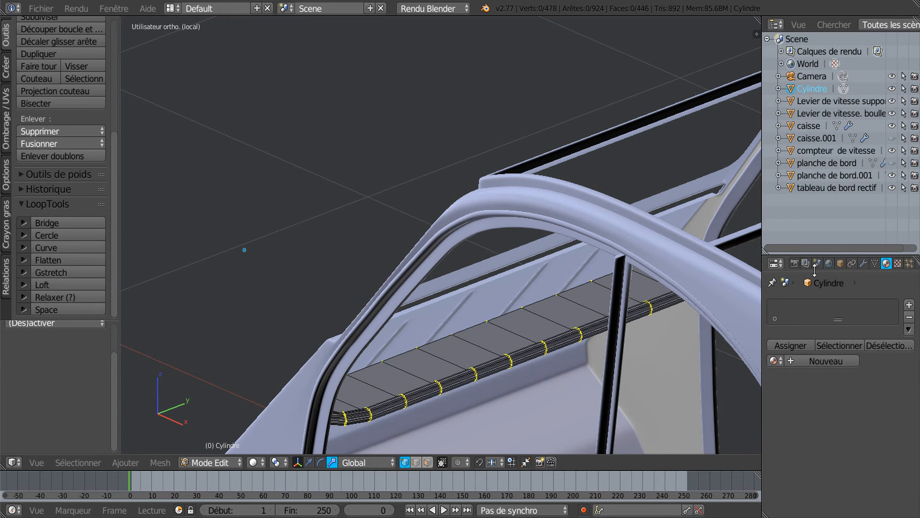
{"action": "left_click", "coordinate": [863, 263]}
{"action": "left_click", "coordinate": [835, 306]}
{"action": "left_click", "coordinate": [832, 311]}
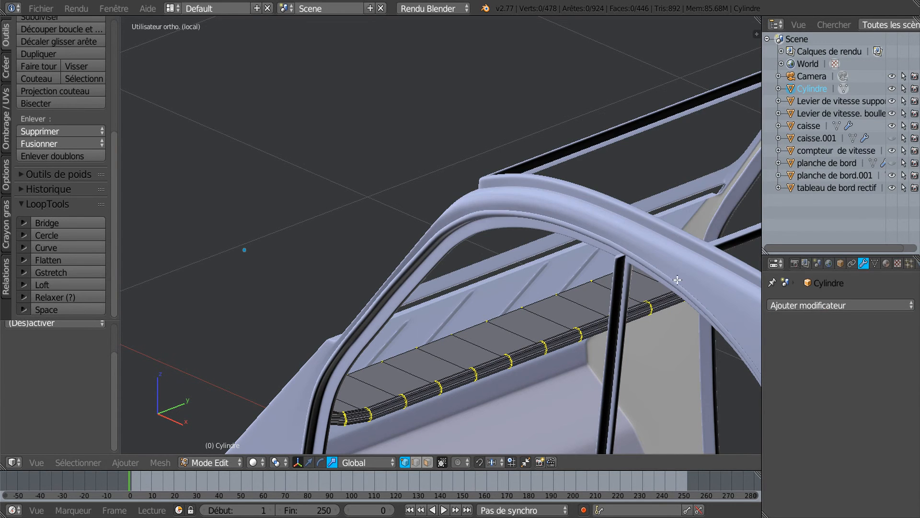
{"action": "left_click", "coordinate": [851, 306]}
{"action": "left_click", "coordinate": [619, 264]}
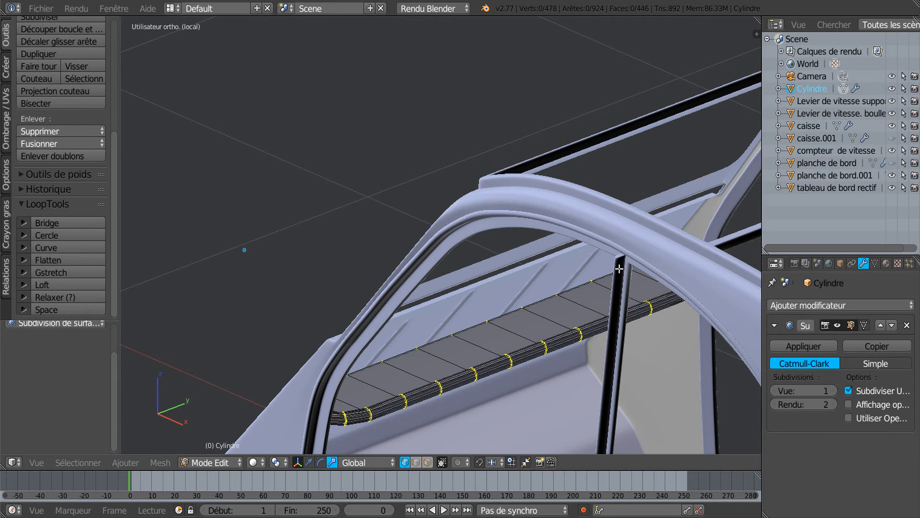
Step: Return to object mode, set the modifier's viewport subdivisions to 2, and inspect the panel's rounded corner
{"action": "scroll", "coordinate": [521, 413], "scroll_direction": "up", "scroll_amount": 4}
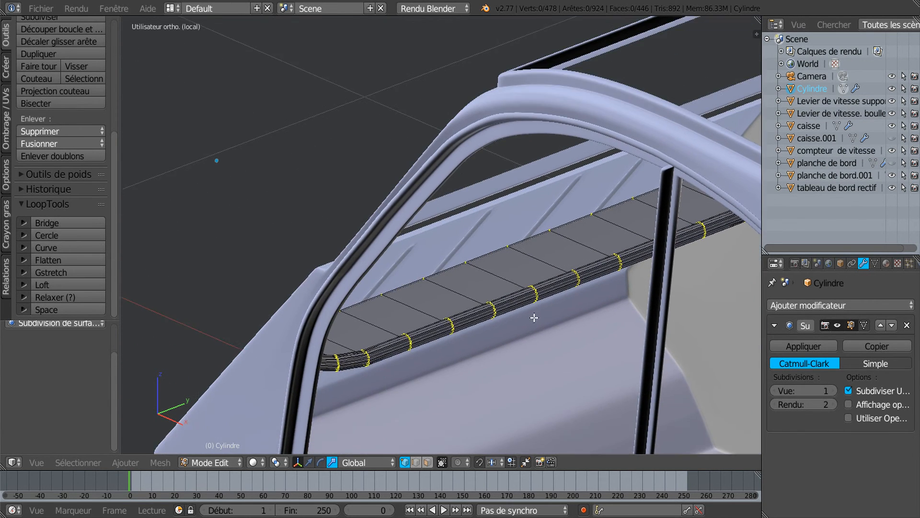
{"action": "key", "text": "Tab"}
{"action": "scroll", "coordinate": [544, 329], "scroll_direction": "up", "scroll_amount": 2}
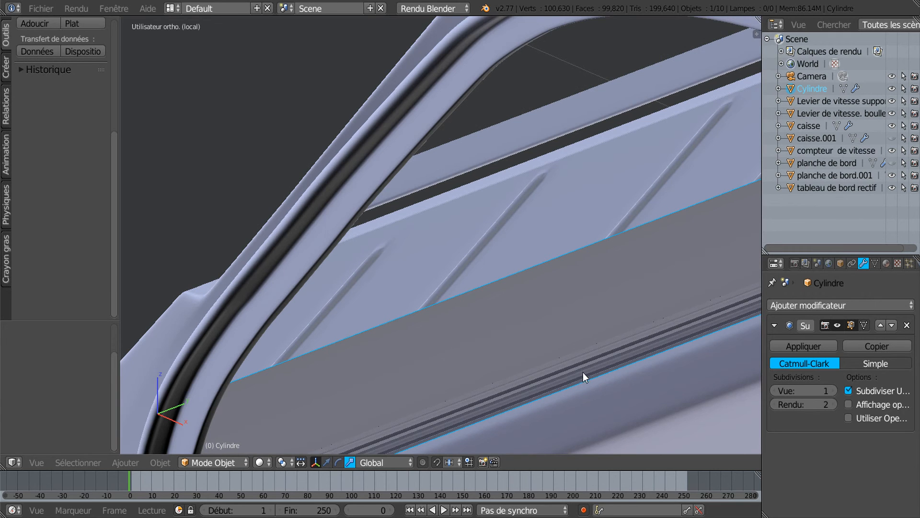
{"action": "left_click", "coordinate": [833, 390]}
{"action": "scroll", "coordinate": [608, 407], "scroll_direction": "up", "scroll_amount": 2}
{"action": "scroll", "coordinate": [607, 403], "scroll_direction": "down", "scroll_amount": 4}
{"action": "middle_click_drag", "start_coordinate": [606, 403], "coordinate": [630, 376]}
{"action": "scroll", "coordinate": [571, 391], "scroll_direction": "up", "scroll_amount": 2}
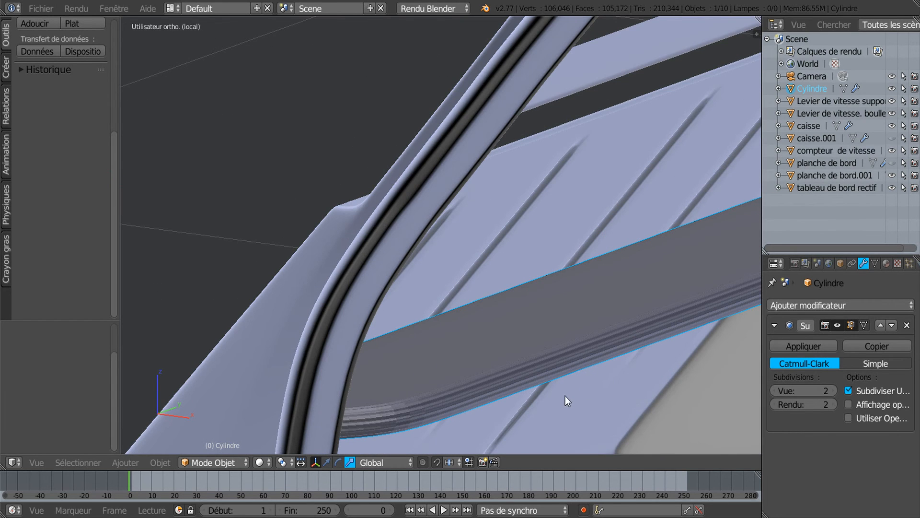
{"action": "middle_click_drag", "start_coordinate": [546, 404], "coordinate": [605, 312], "text": "shift"}
{"action": "scroll", "coordinate": [505, 356], "scroll_direction": "up", "scroll_amount": 3}
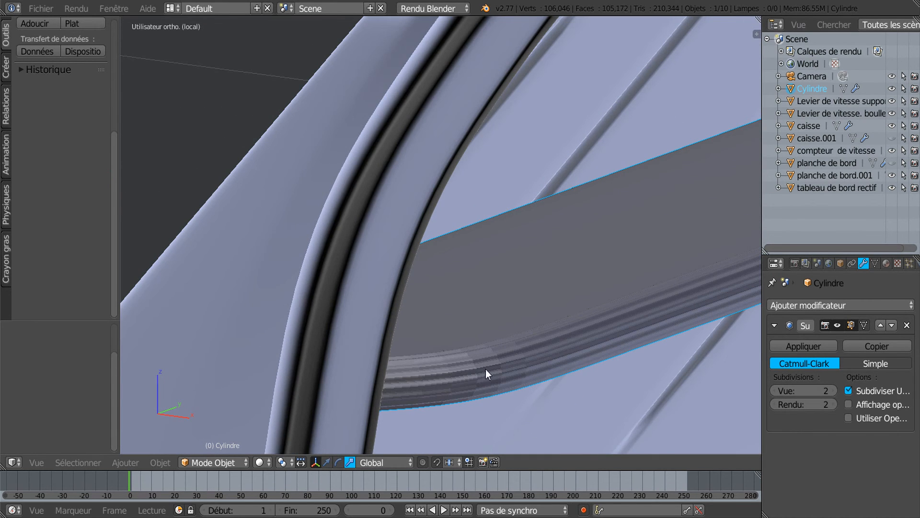
{"action": "scroll", "coordinate": [525, 356], "scroll_direction": "down", "scroll_amount": 1}
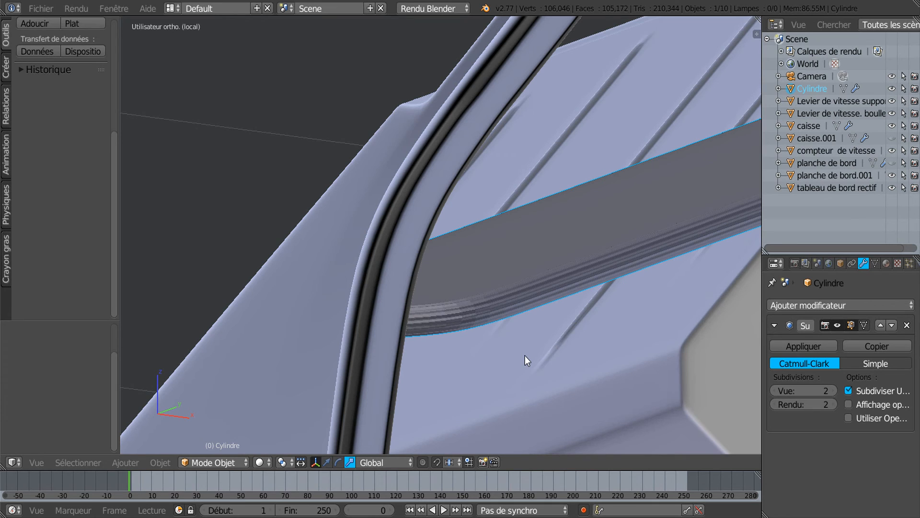
Step: Examine the smoothed panel's fit between the car body sides and against the ribbed bulkhead from several angles and distances
{"action": "scroll", "coordinate": [524, 357], "scroll_direction": "down", "scroll_amount": 4}
{"action": "middle_click_drag", "start_coordinate": [517, 368], "coordinate": [488, 373]}
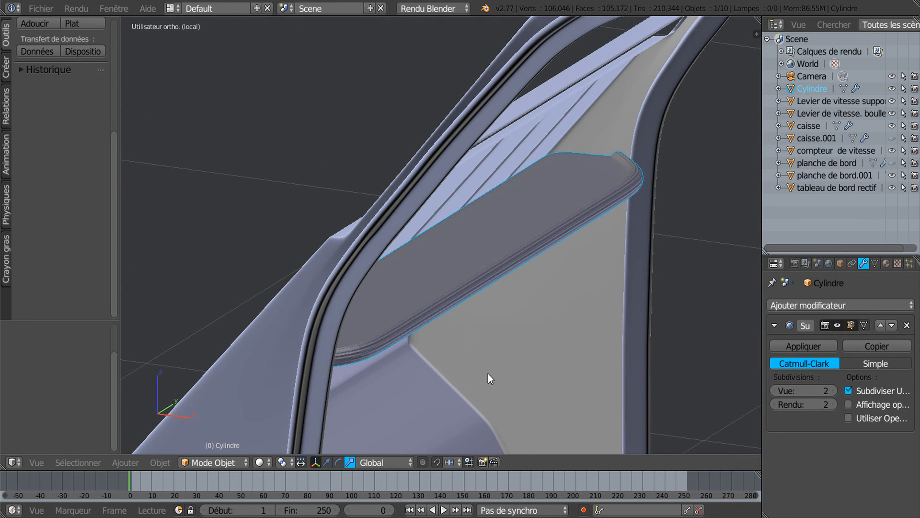
{"action": "scroll", "coordinate": [487, 373], "scroll_direction": "up", "scroll_amount": 1}
{"action": "mouse_move", "coordinate": [516, 373]}
{"action": "middle_mouse_down"}
{"action": "mouse_move", "coordinate": [502, 389]}
{"action": "mouse_move", "coordinate": [498, 372]}
{"action": "middle_mouse_up"}
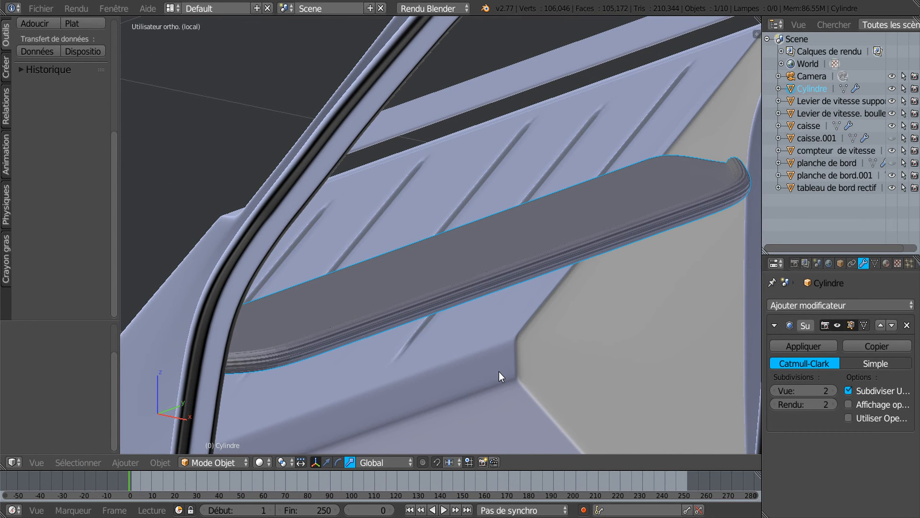
{"action": "scroll", "coordinate": [499, 372], "scroll_direction": "down", "scroll_amount": 3}
{"action": "middle_click_drag", "start_coordinate": [499, 372], "coordinate": [531, 374]}
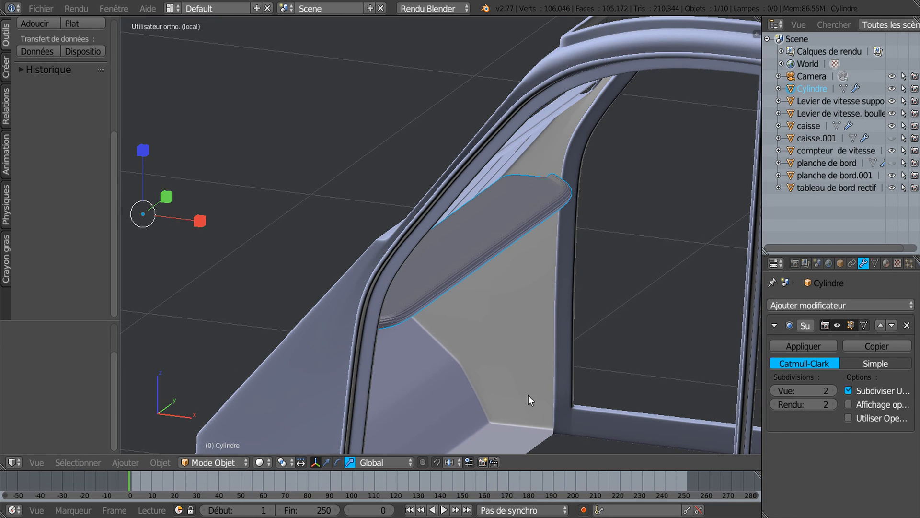
{"action": "scroll", "coordinate": [497, 376], "scroll_direction": "up", "scroll_amount": 3}
{"action": "scroll", "coordinate": [497, 376], "scroll_direction": "up", "scroll_amount": 1}
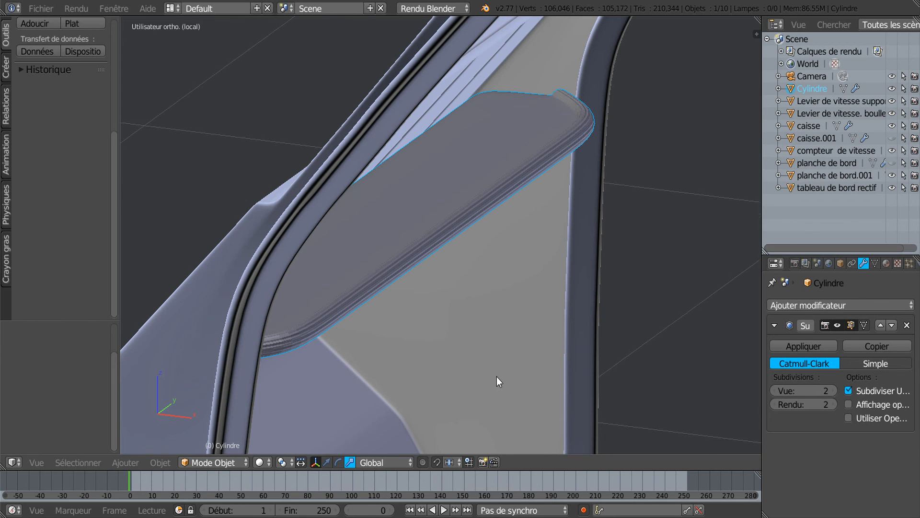
{"action": "middle_click_drag", "start_coordinate": [497, 377], "coordinate": [449, 378]}
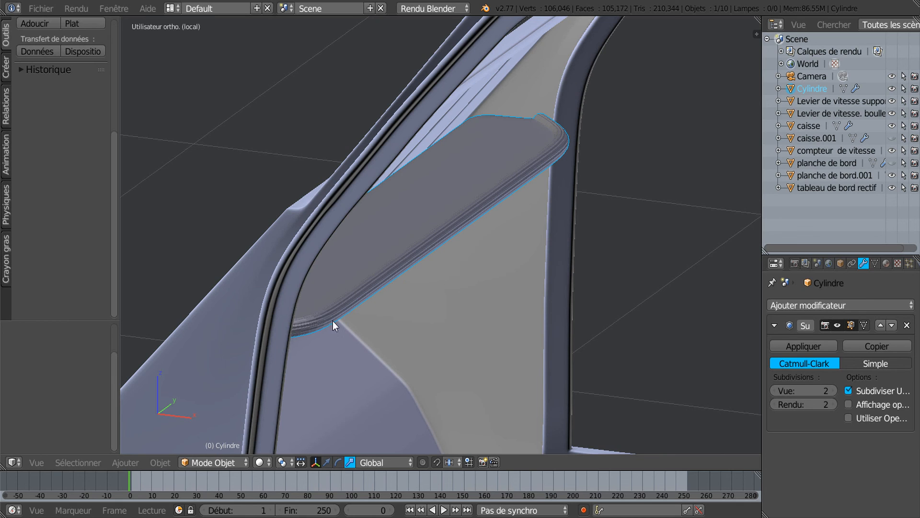
{"action": "middle_click_drag", "start_coordinate": [409, 306], "coordinate": [486, 298]}
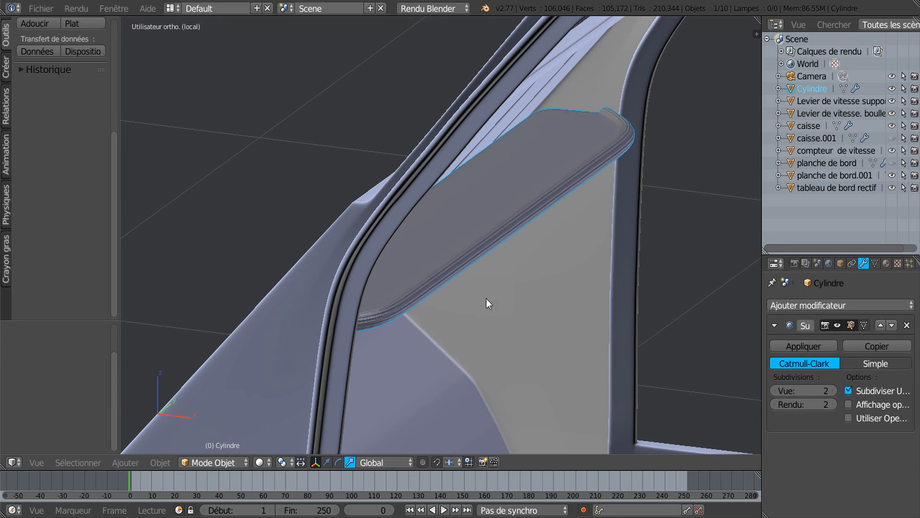